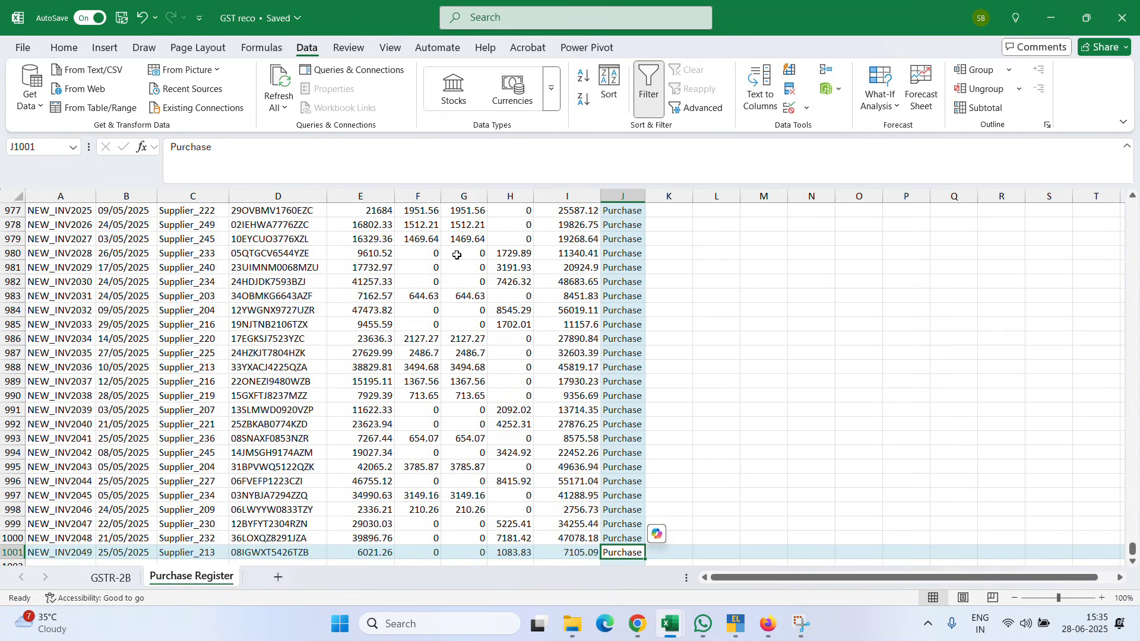
Step: Check how far the Purchase Register data extends by moving between the first and last rows of the Source column
key("Up")
key("Up")
key("Up")
key("Up")
key("Up")
key("Up")
key("ctrl+Up")
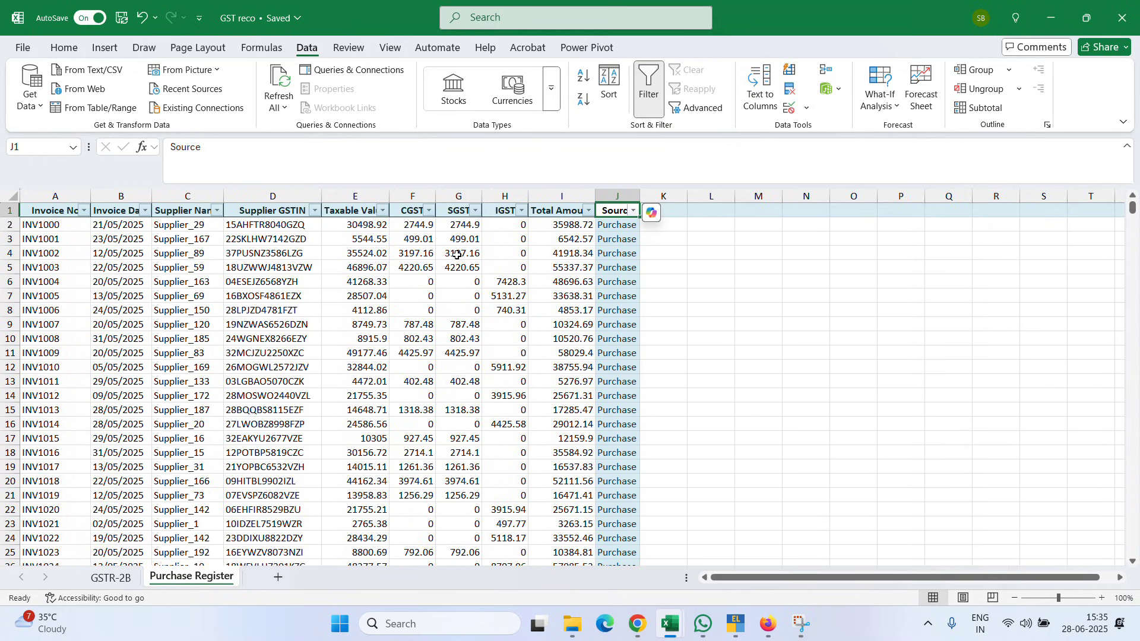
key("ctrl+Down")
Step: Review the GSTR-2B sheet's headers and go to the last record of its Source column
key("ctrl+Page_Up")
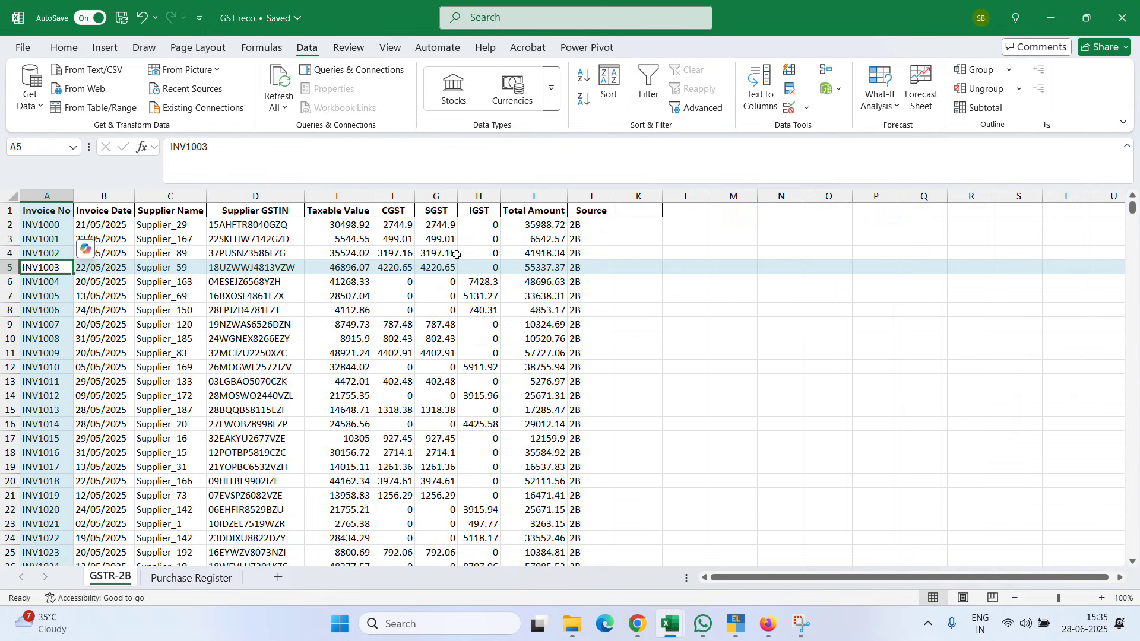
key("Up")
key("Up")
key("Up")
key("Up")
key("Right")
key("Right")
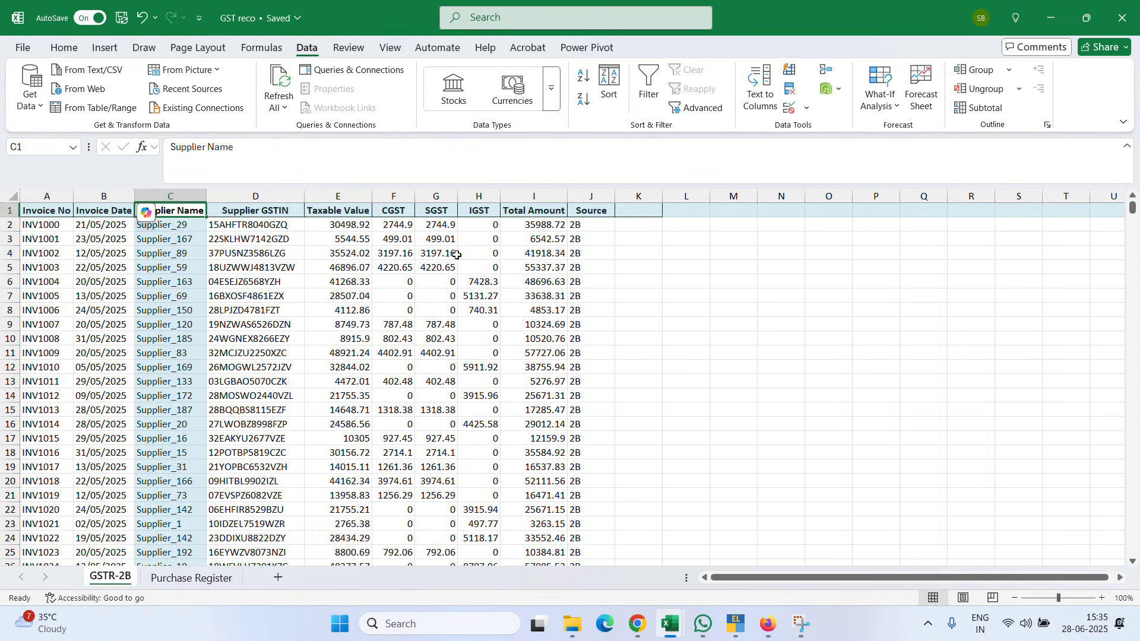
key("ctrl+Right")
key("ctrl+Down")
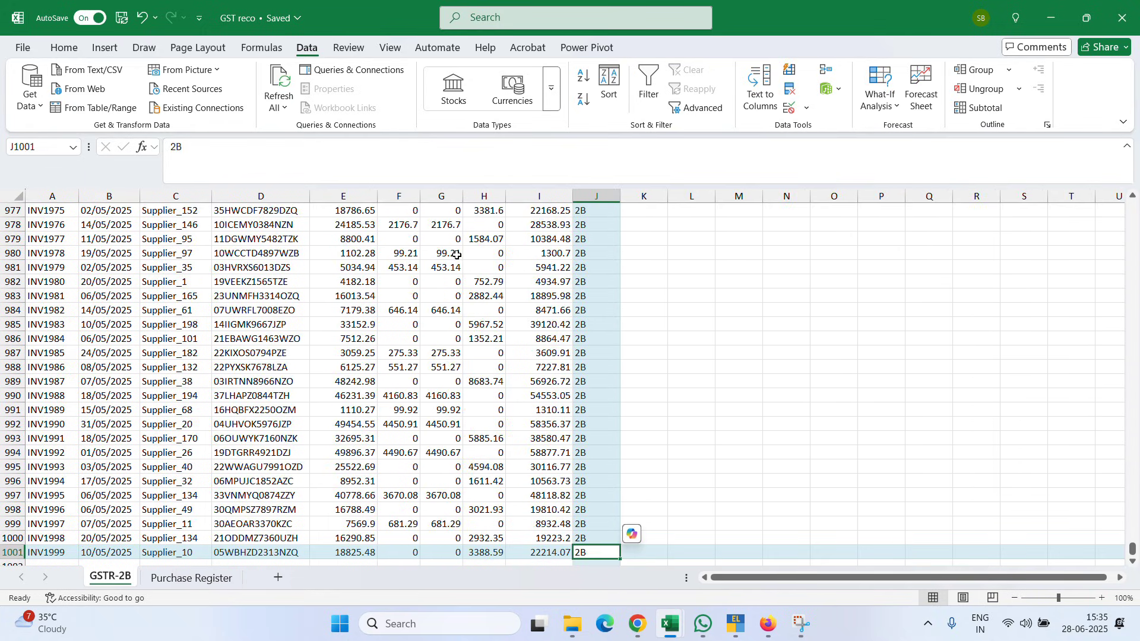
Step: Select all invoice numbers on the GSTR-2B sheet, excluding the header, to count the records
key("Left")
key("Left")
key("Left")
key("Left")
key("Left")
key("Left")
key("Left")
key("Left")
key("Left")
key("ctrl+shift+Up")
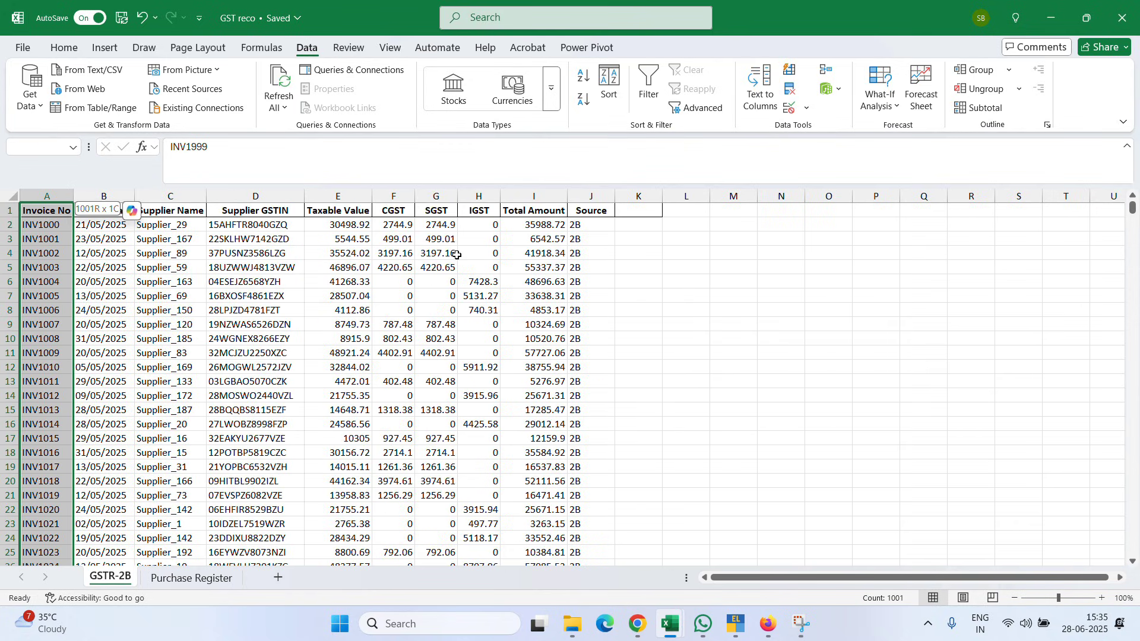
key("shift+Down")
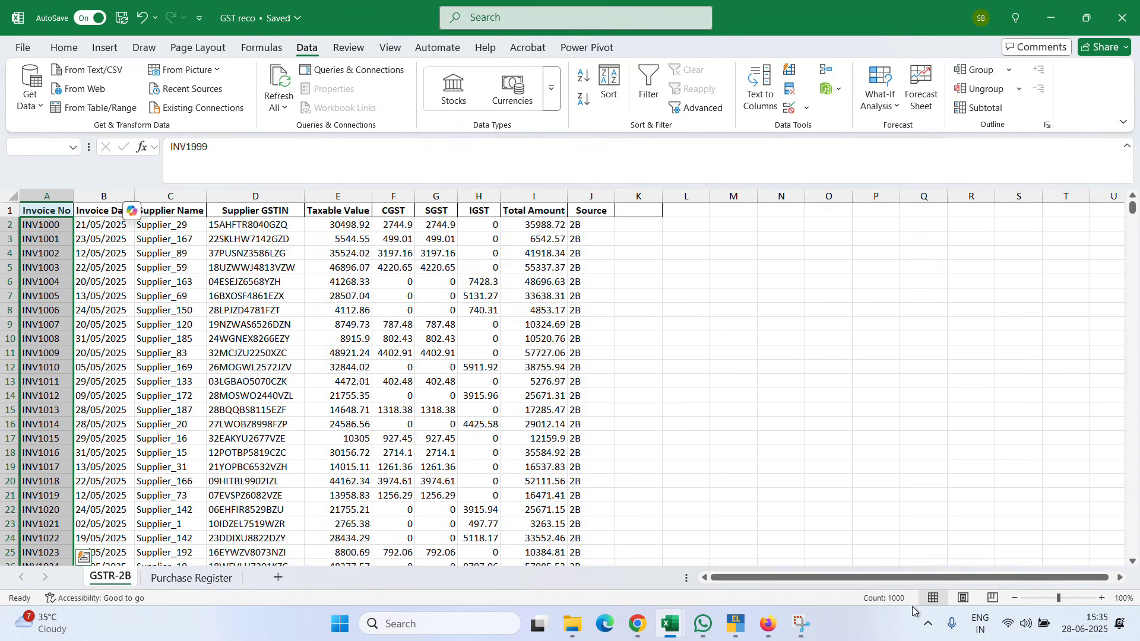
Step: Select the Source entries on the Purchase Register sheet, excluding the header, to count its records
key("ctrl+Page_Down")
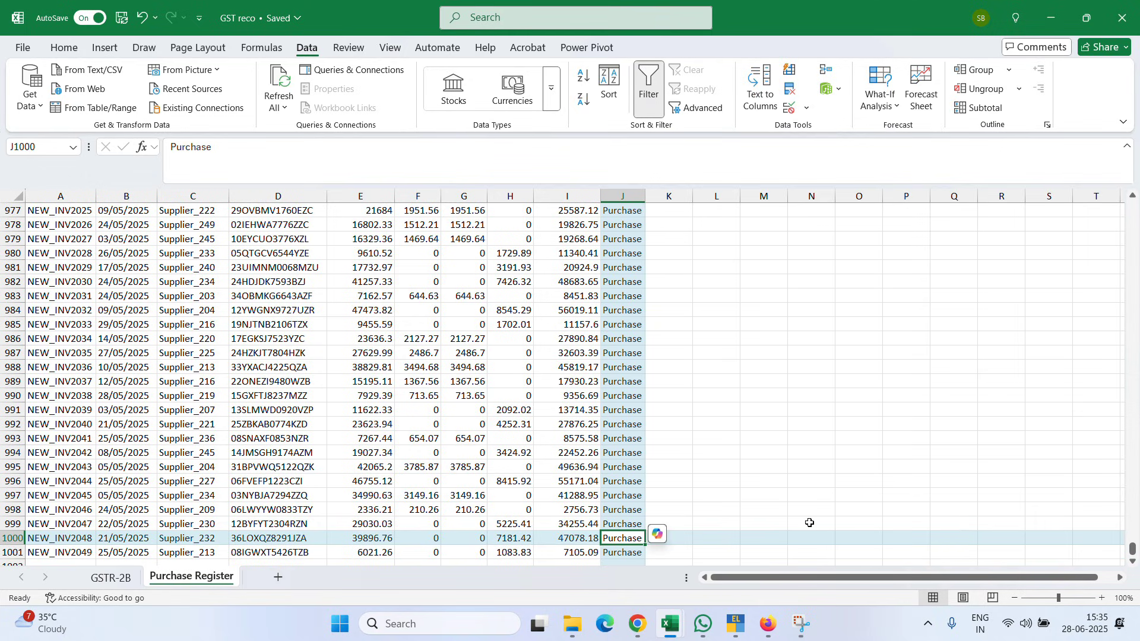
key("ctrl+shift+Up")
key("shift+Down")
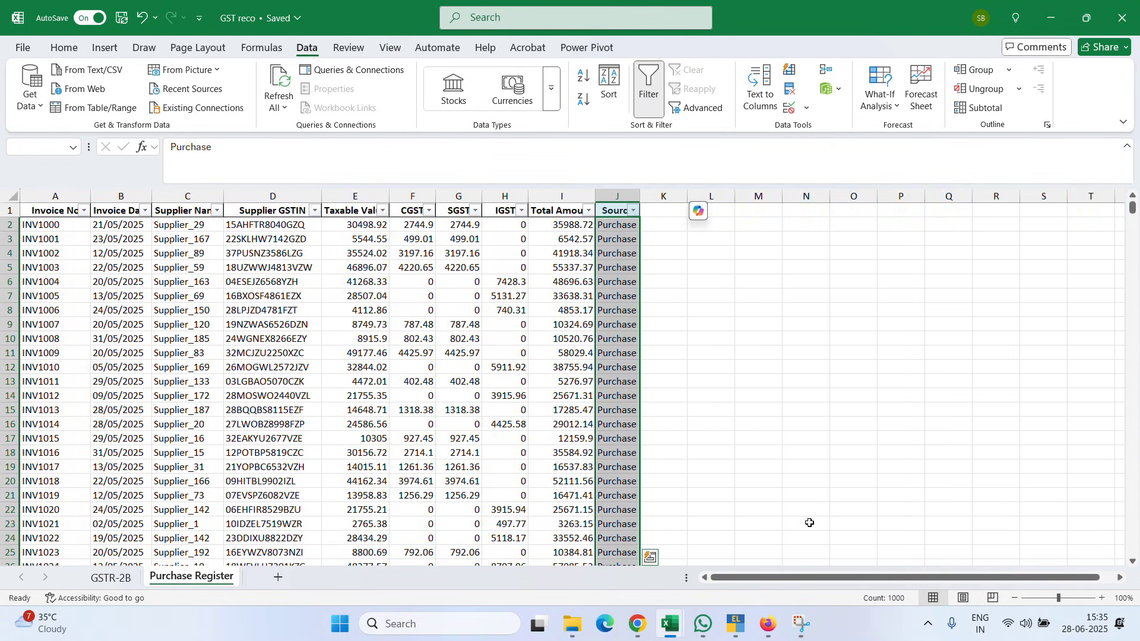
key("Left")
key("Left")
key("Left")
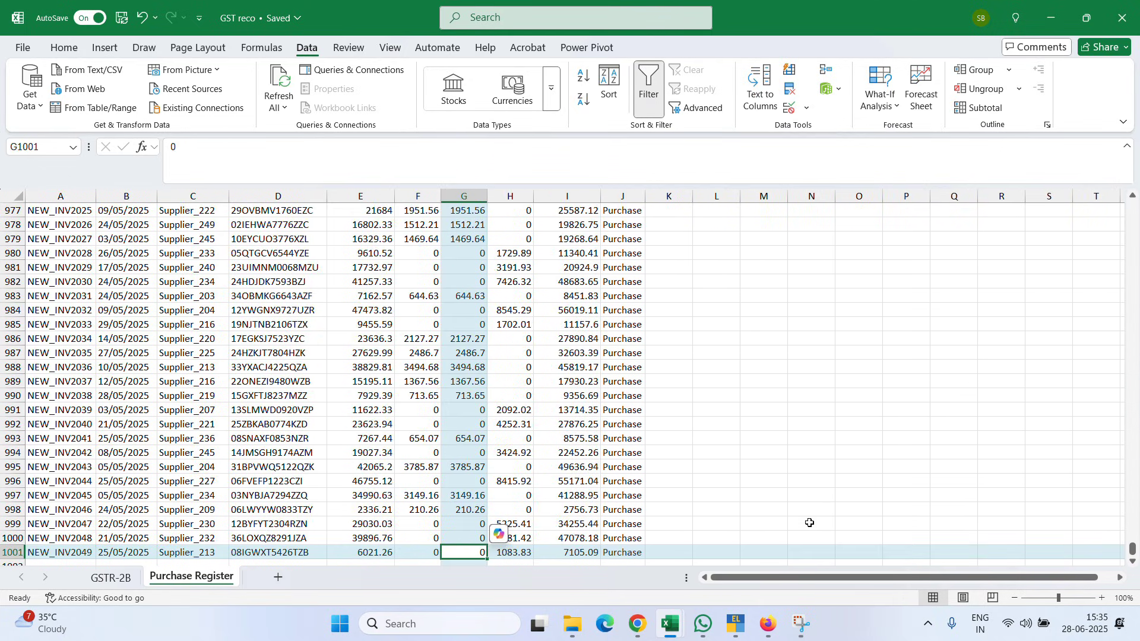
Step: Add a new worksheet after Purchase Register and name it Reco
left_click(278, 577)
double_click(259, 578)
type("Reco")
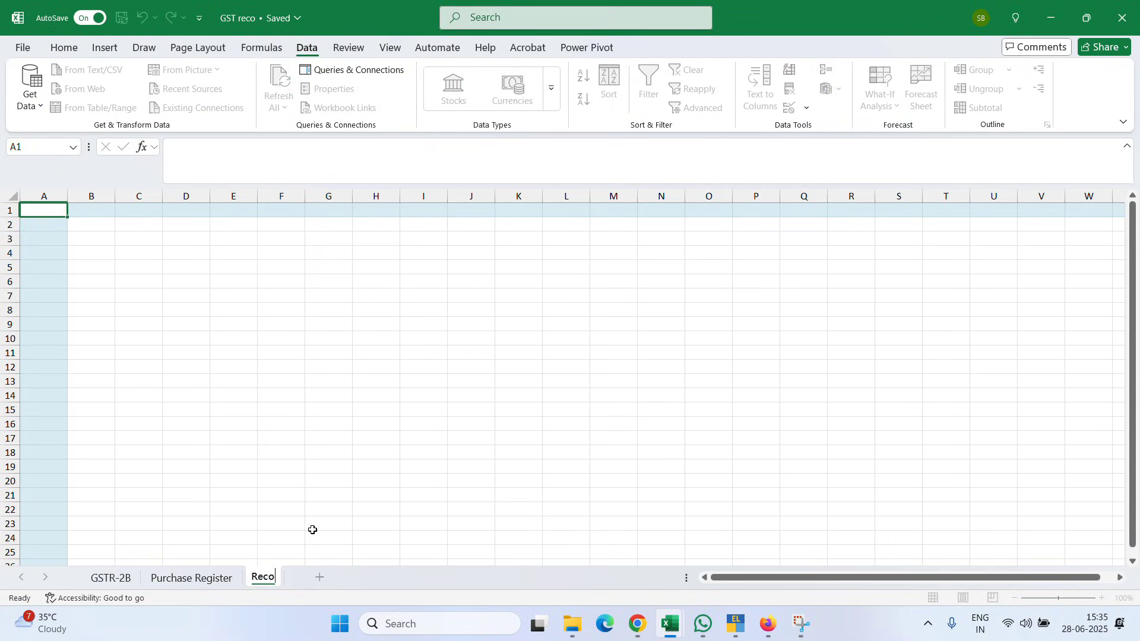
key("Return")
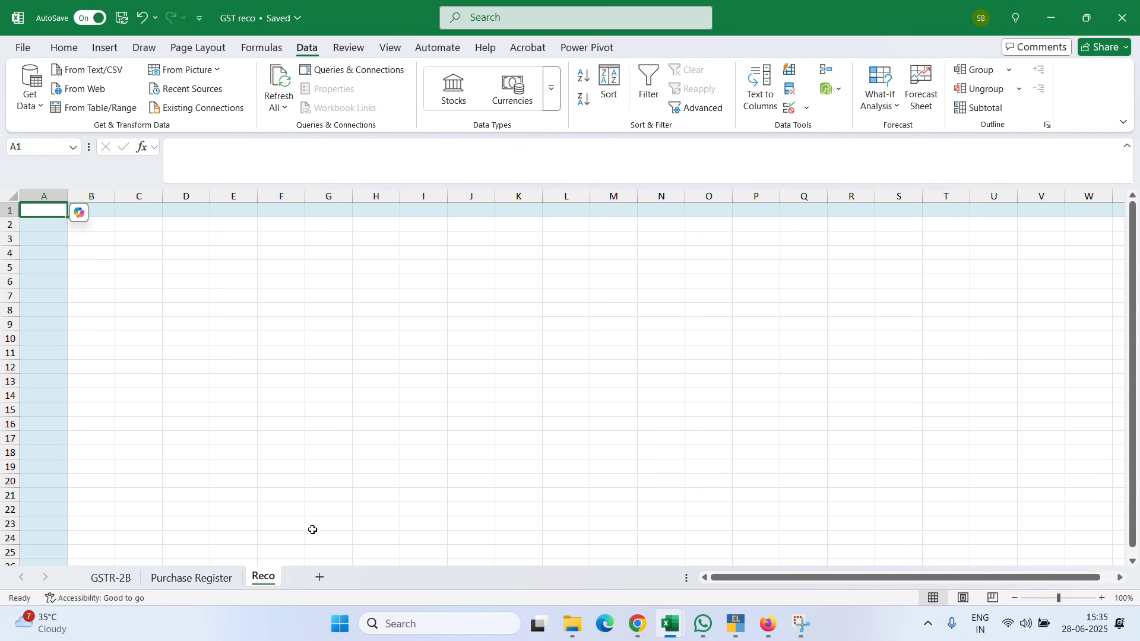
Step: Copy the entire GSTR-2B table including its headers into the Reco sheet, starting at cell A1
key("ctrl+Page_Up")
key("Right")
key("Left")
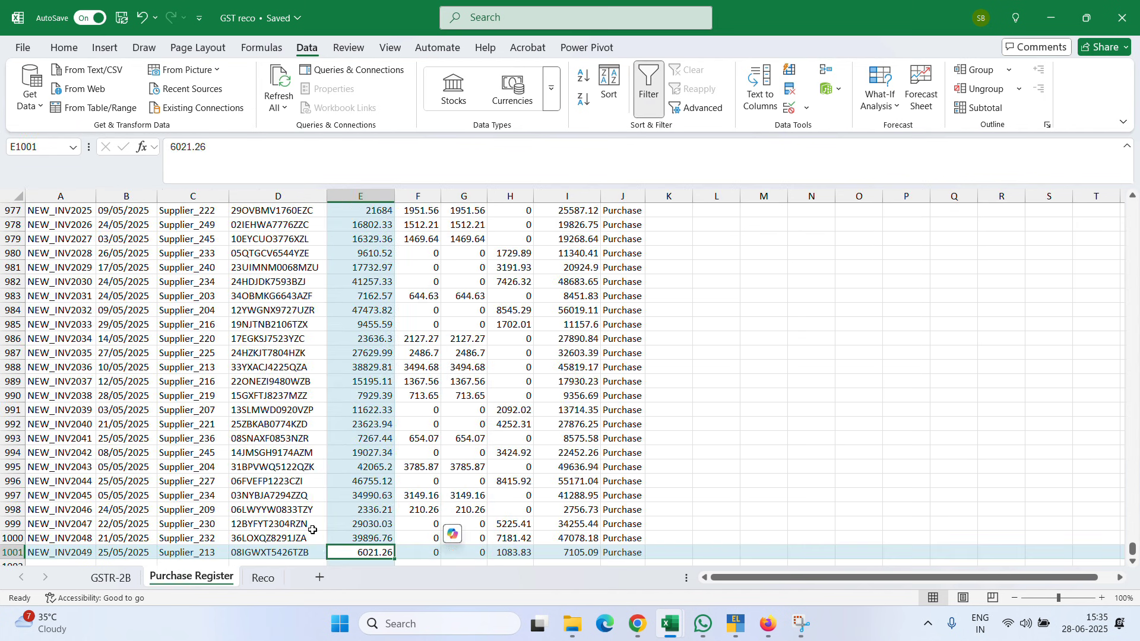
key("Home")
key("ctrl+Up")
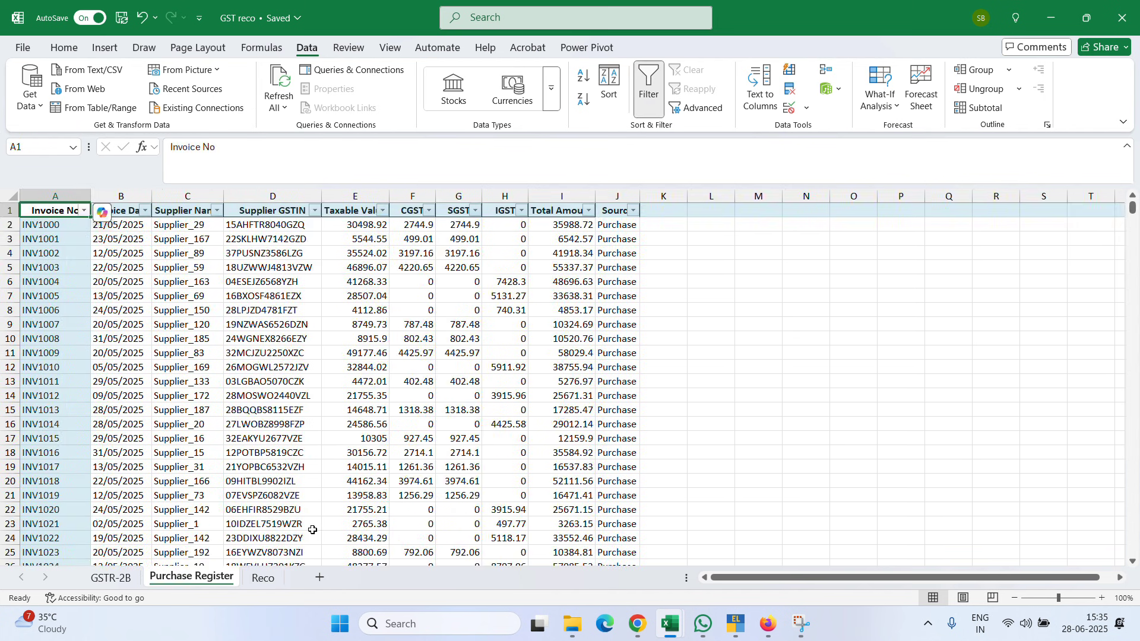
key("ctrl+Page_Up")
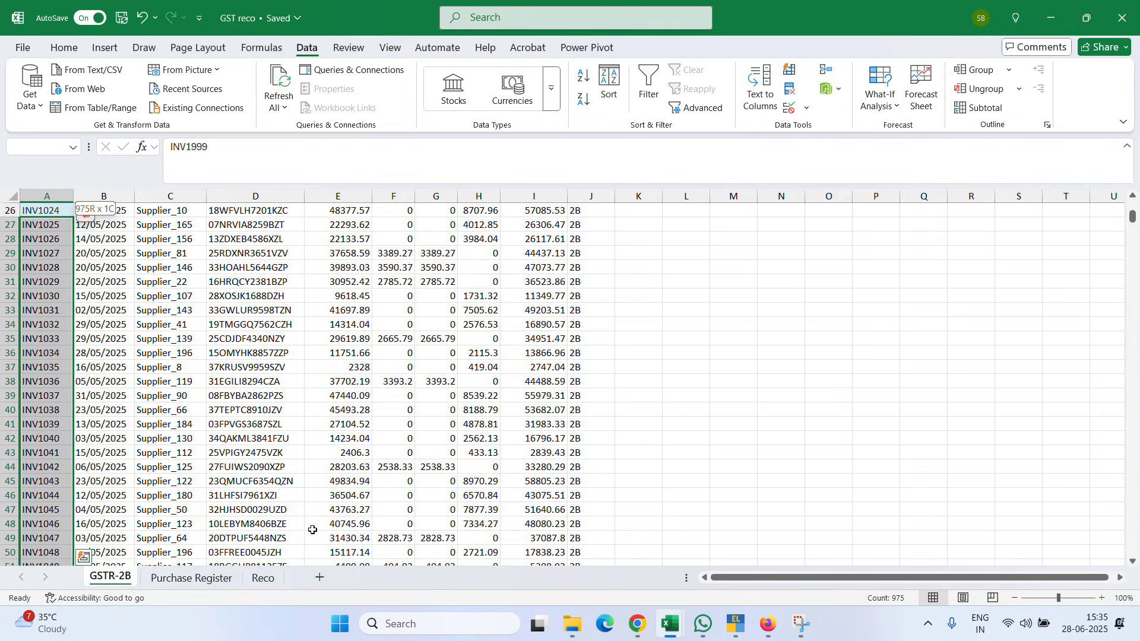
key("ctrl+Home")
key("ctrl+shift+Right")
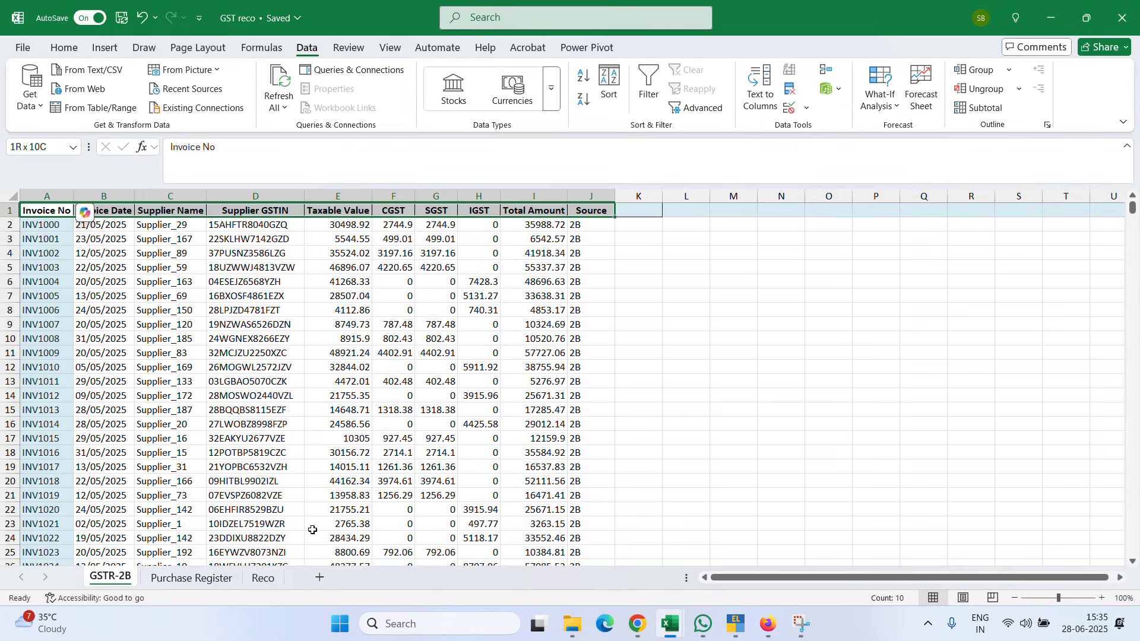
key("ctrl+shift+Down")
key("ctrl+c")
key("ctrl+Page_Down")
key("ctrl+Page_Down")
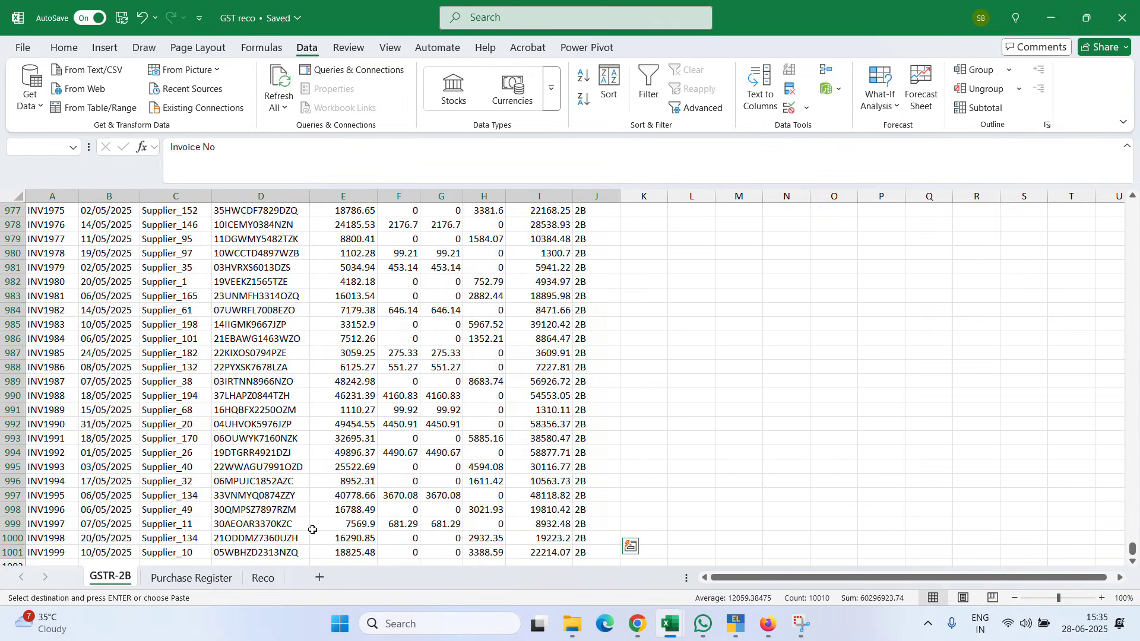
key("ctrl+v")
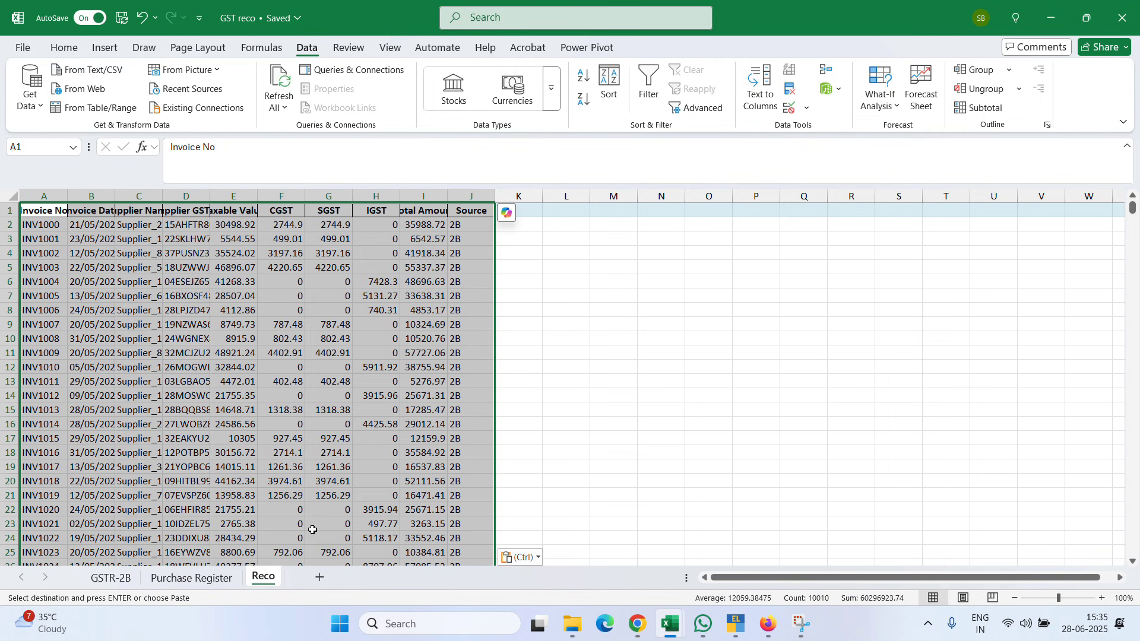
Step: AutoFit the widths of the pasted columns A to J on the Reco sheet
key("alt")
key("h")
key("o")
key("i")
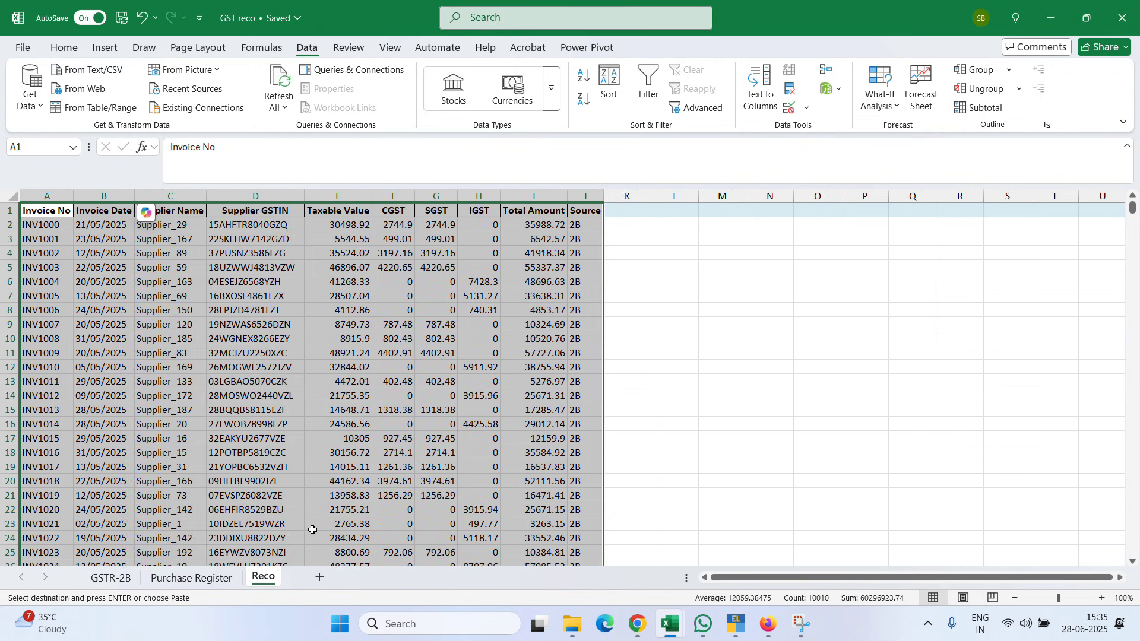
Step: Copy the whole Purchase Register table with its headers and paste it directly below the GSTR-2B data on Reco, at A1002
key("Right")
key("Right")
key("Right")
key("Right")
key("Right")
key("Right")
key("Right")
key("Right")
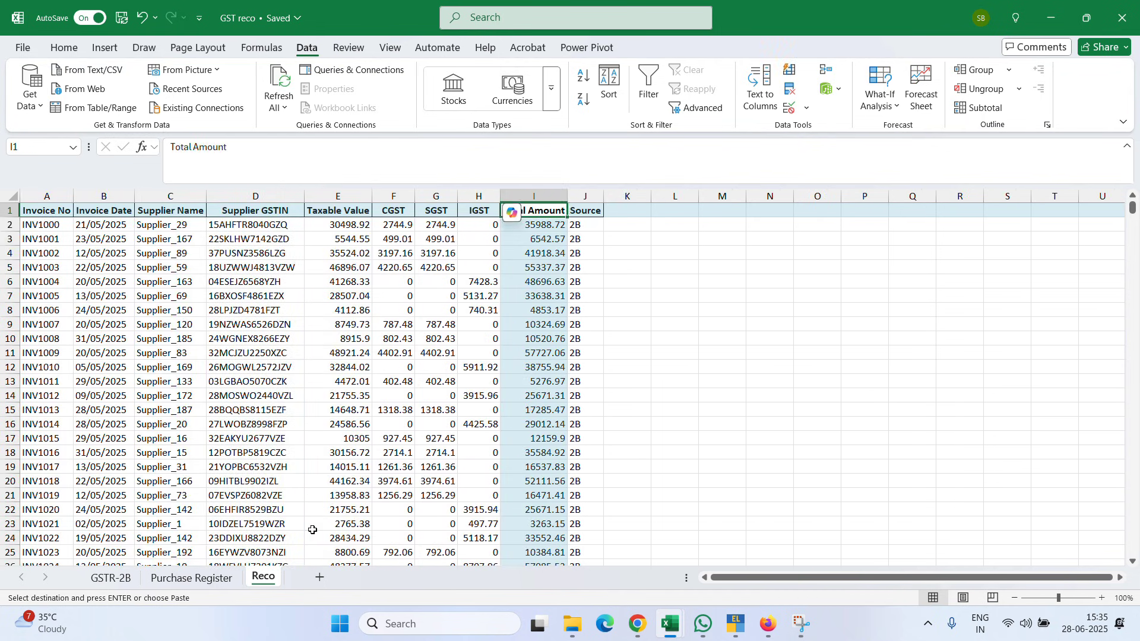
key("ctrl+Down")
key("Down")
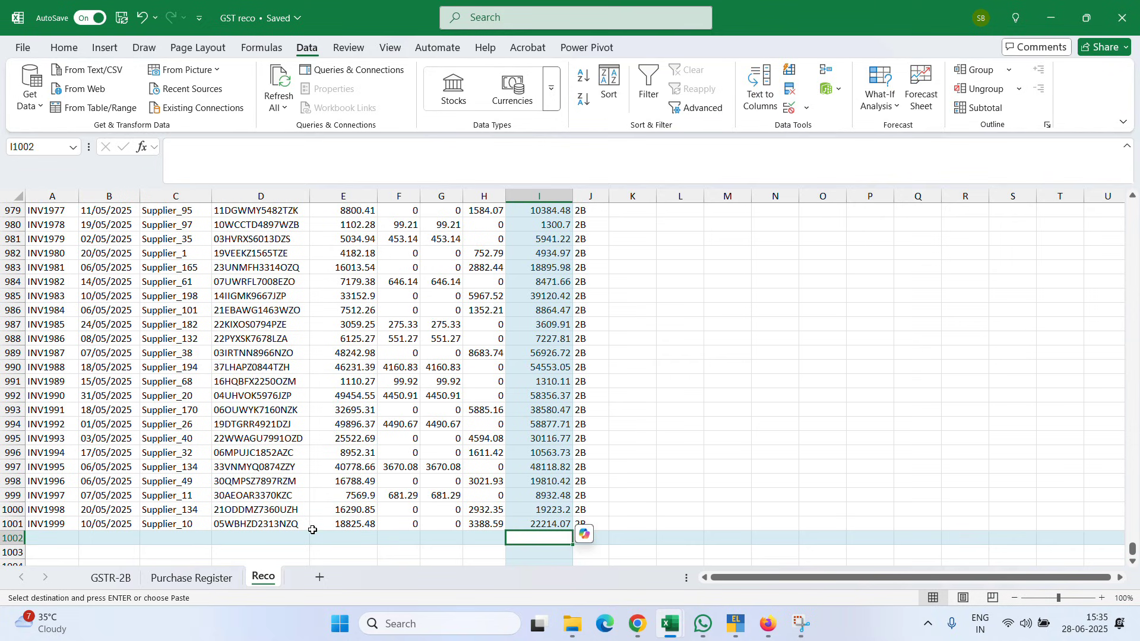
key("ctrl+Page_Up")
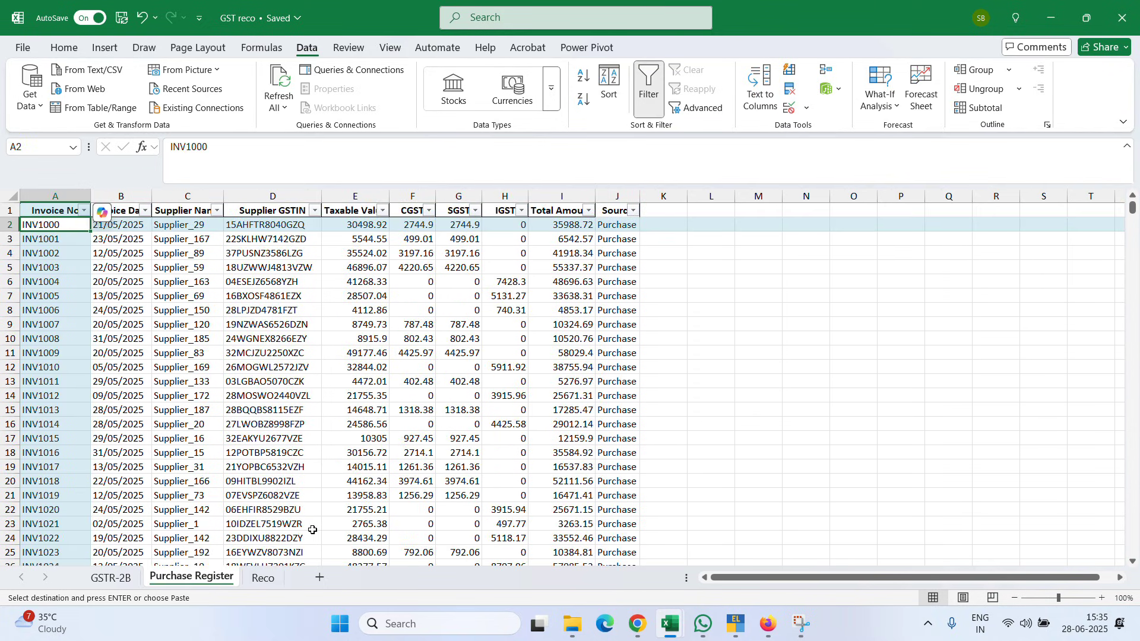
key("ctrl+shift+Right")
key("ctrl+shift+Down")
key("ctrl+c")
key("ctrl+Page_Down")
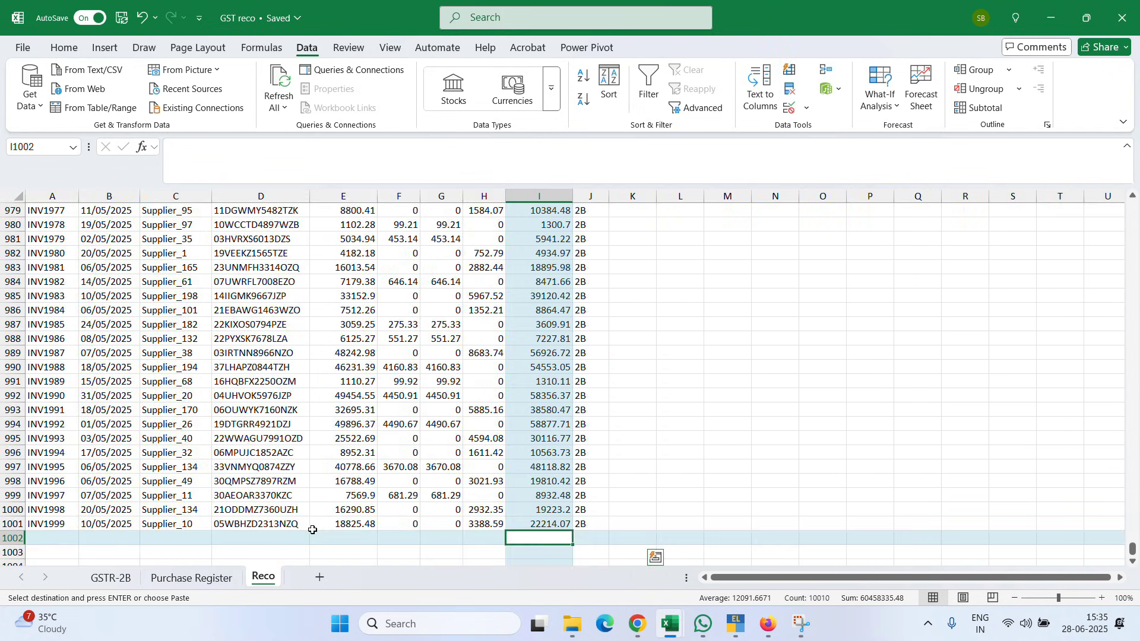
key("Left")
key("Left")
key("Left")
key("Left")
key("Left")
key("Left")
key("Left")
key("Left")
key("Return")
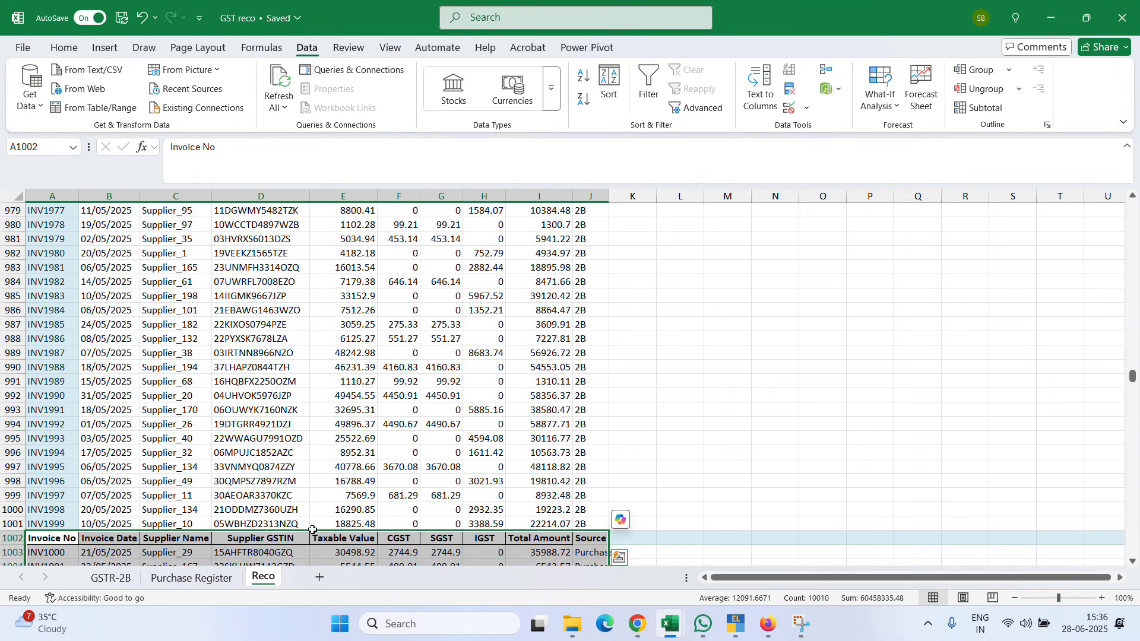
Step: Enter the helper value -1 in cell L1003, beside the pasted purchase rows
key("Right")
key("Right")
key("Right")
key("Right")
key("Right")
key("Down")
key("Down")
key("Right")
key("Right")
key("Up")
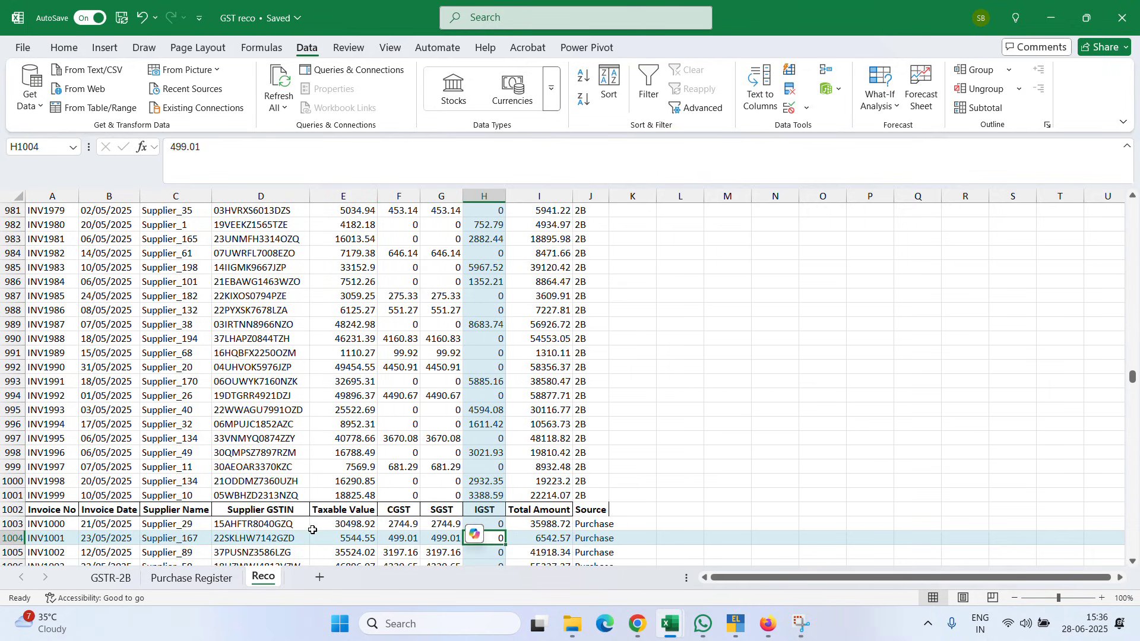
key("Right")
key("Right")
key("Right")
key("Right")
type("-1")
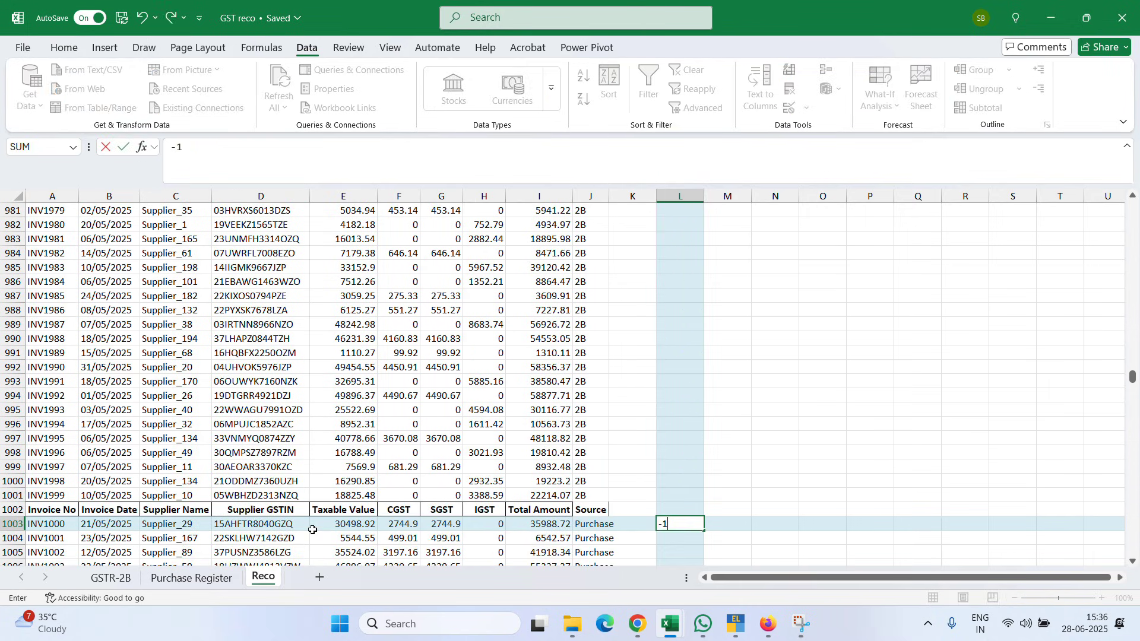
key("Return")
Step: Multiply the purchase rows' Taxable Value through Total Amount columns by the copied -1 using Paste Special
key("Up")
key("ctrl+c")
key("Left")
key("Left")
key("Left")
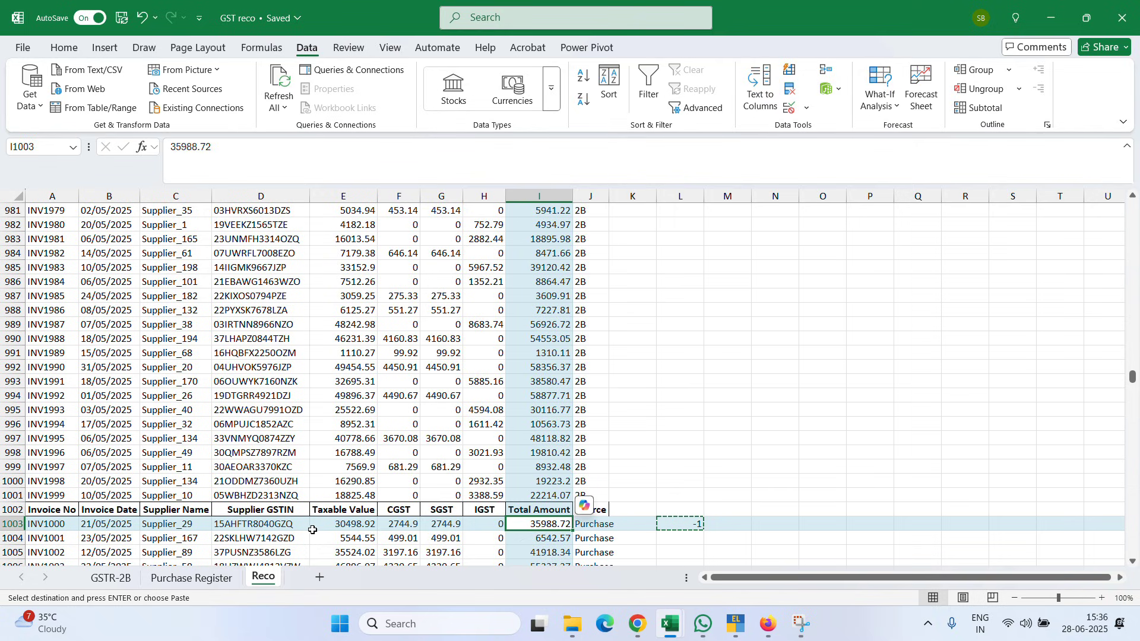
key("Left")
key("Left")
key("Left")
key("Left")
key("shift+Right")
key("shift+Right")
key("shift+Right")
key("shift+Right")
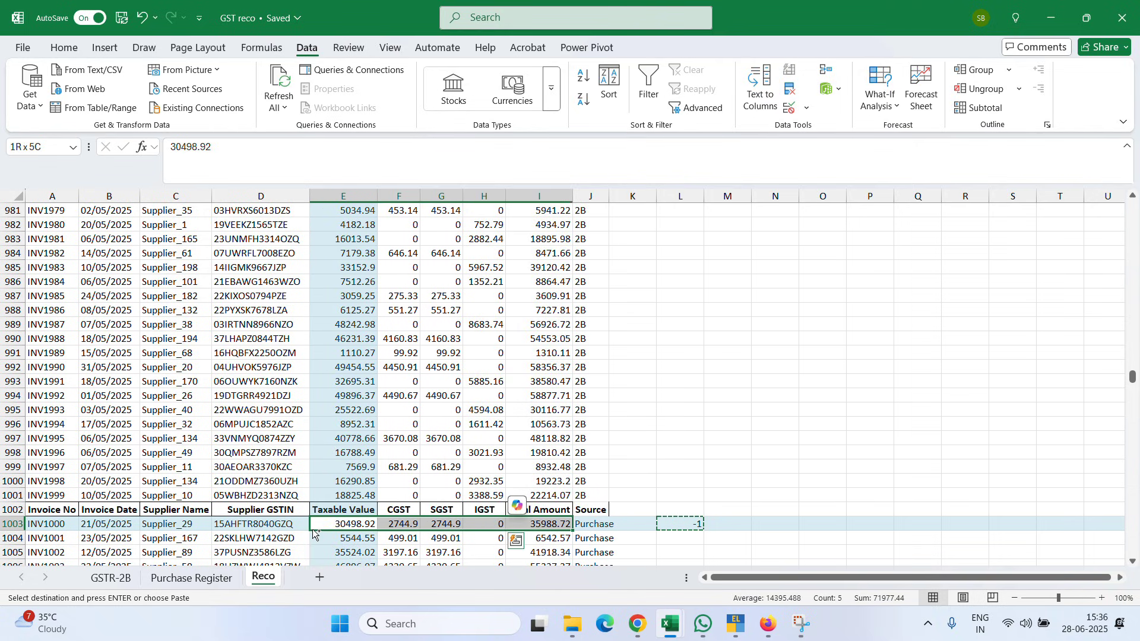
key("ctrl+shift+Down")
key("ctrl+alt+v")
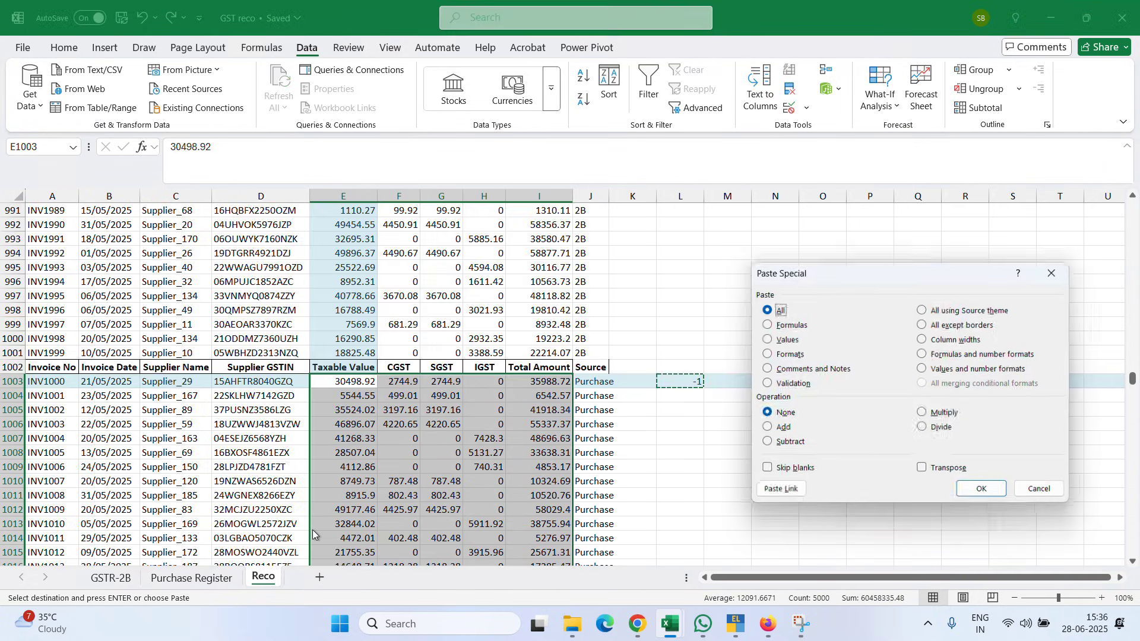
key("m")
key("Return")
key("Escape")
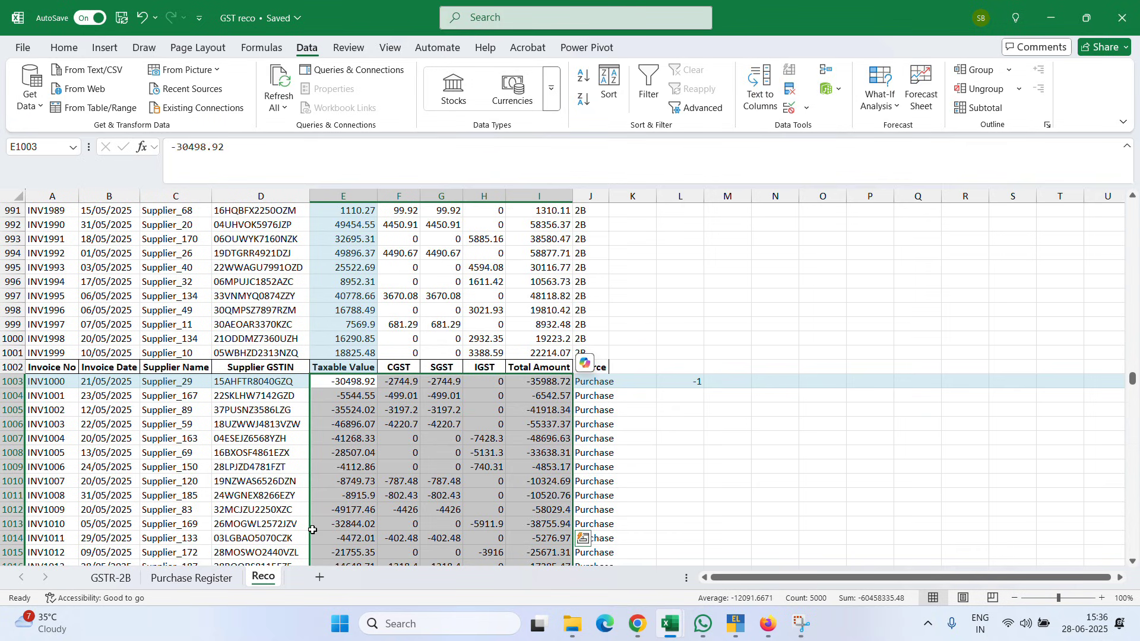
Step: Clear the helper value from cell L1003
key("Right")
key("Right")
key("Right")
key("Right")
key("Right")
key("Right")
key("Right")
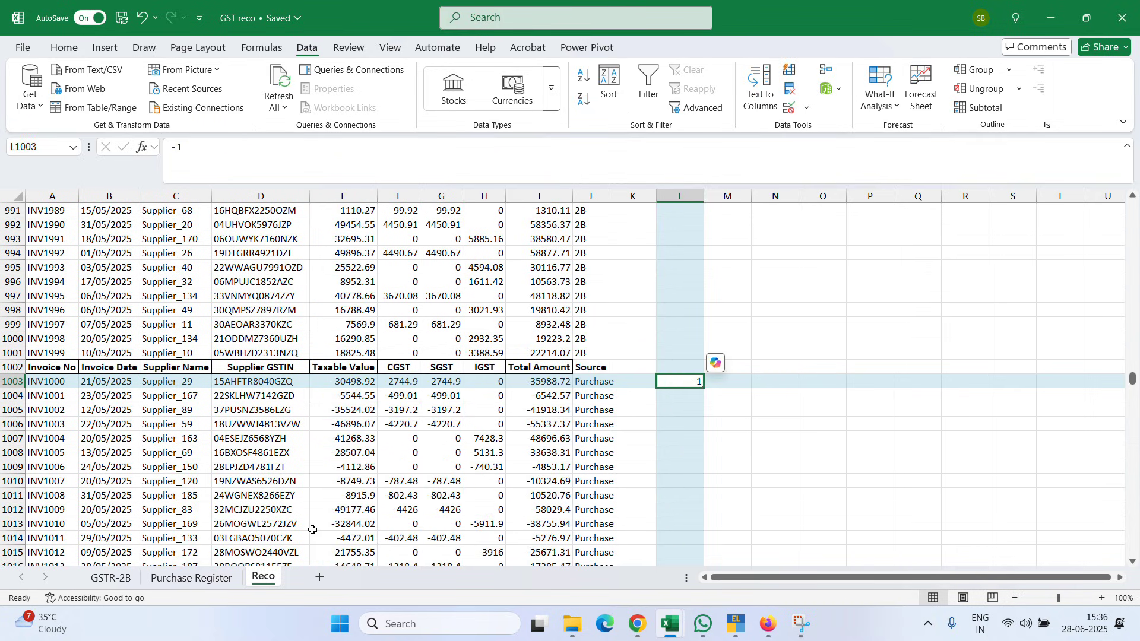
key("Delete")
Step: Delete the repeated header row 1002 between the 2B and Purchase records
key("Up")
key("shift+space")
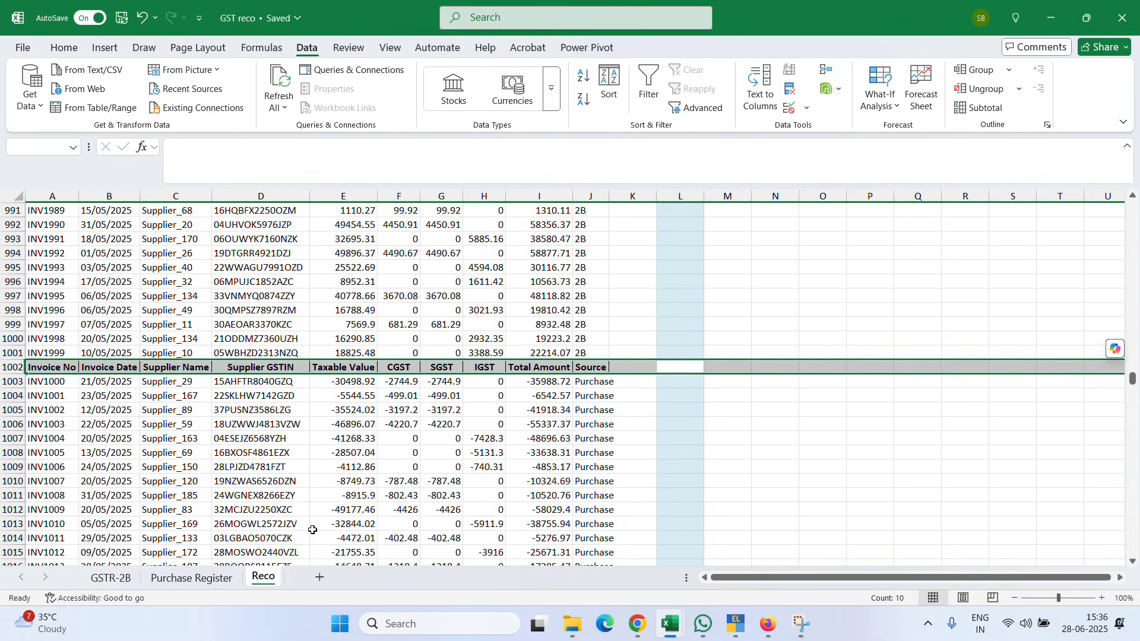
key("ctrl+minus")
key("Left")
key("Left")
key("Left")
key("Left")
key("Left")
key("Left")
key("Left")
key("Left")
key("Left")
key("Left")
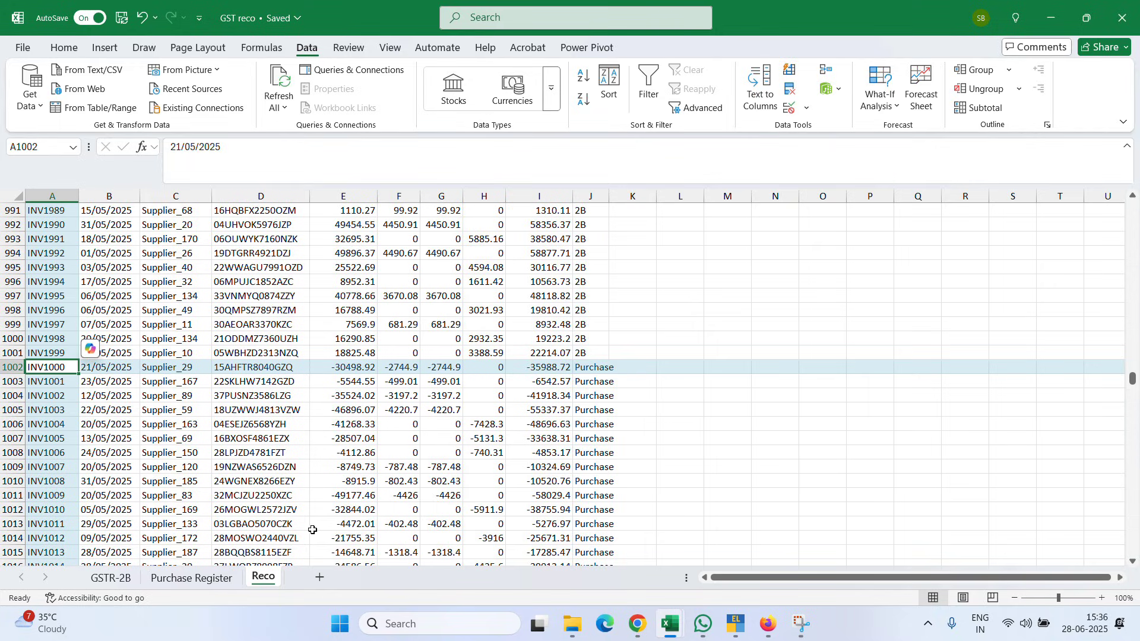
Step: Create a PivotTable on a new worksheet from the Reco sheet's combined data range A1:J2001
key("ctrl+Home")
key("Right")
key("Right")
key("Right")
key("Right")
key("Right")
key("Right")
key("Right")
key("Right")
key("Right")
key("Right")
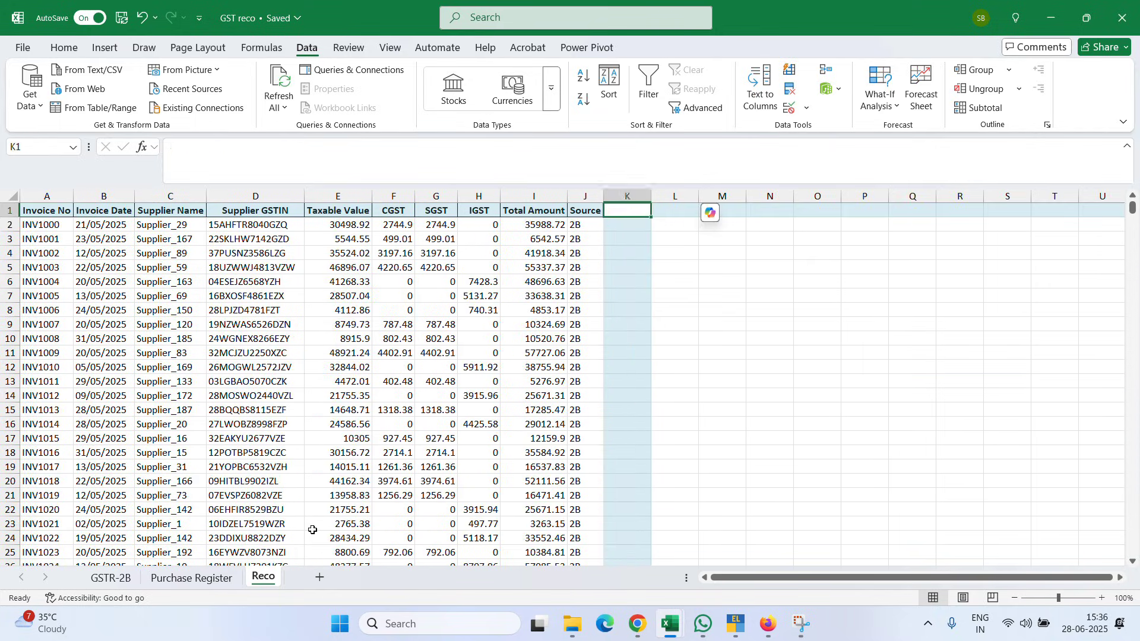
key("Left")
key("ctrl+shift+Left")
key("ctrl+shift+Down")
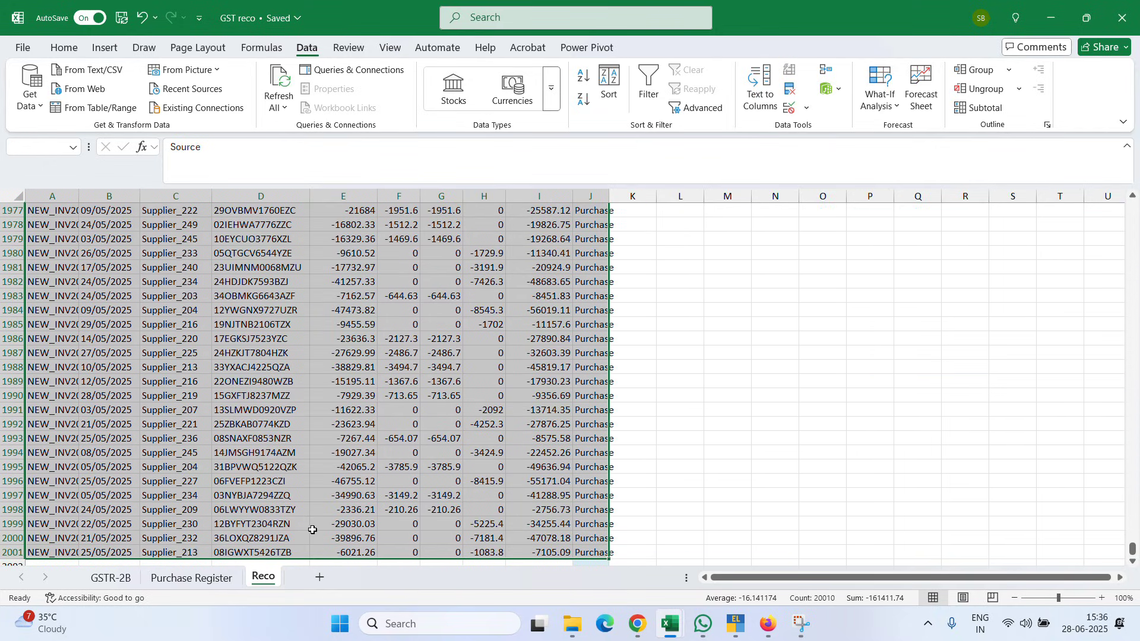
key("alt")
key("n")
key("v")
key("t")
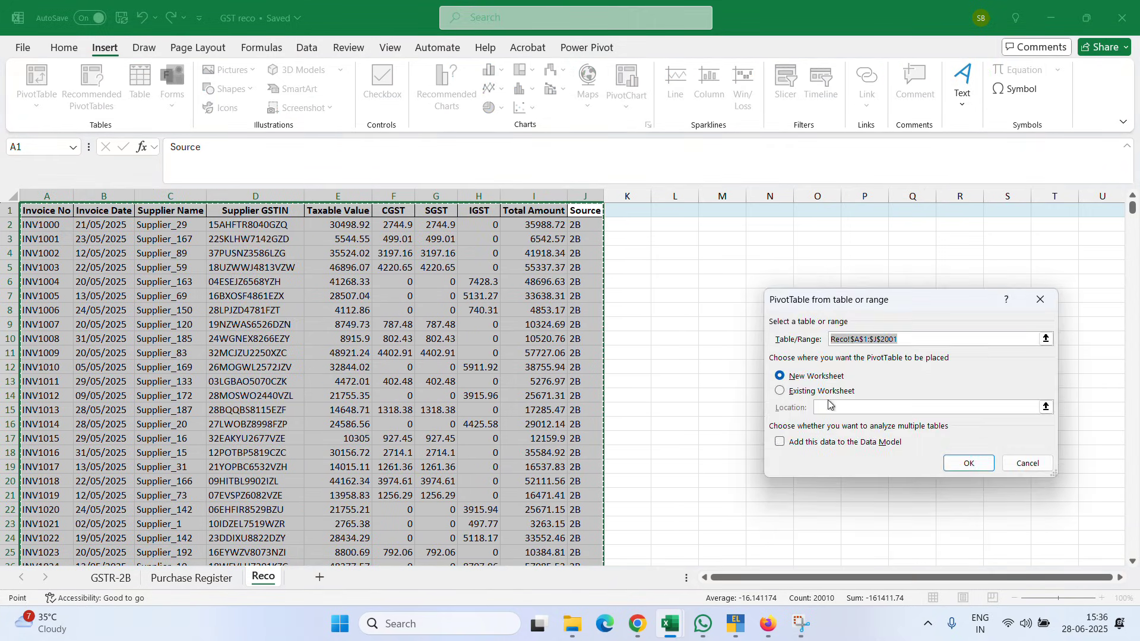
left_click(968, 463)
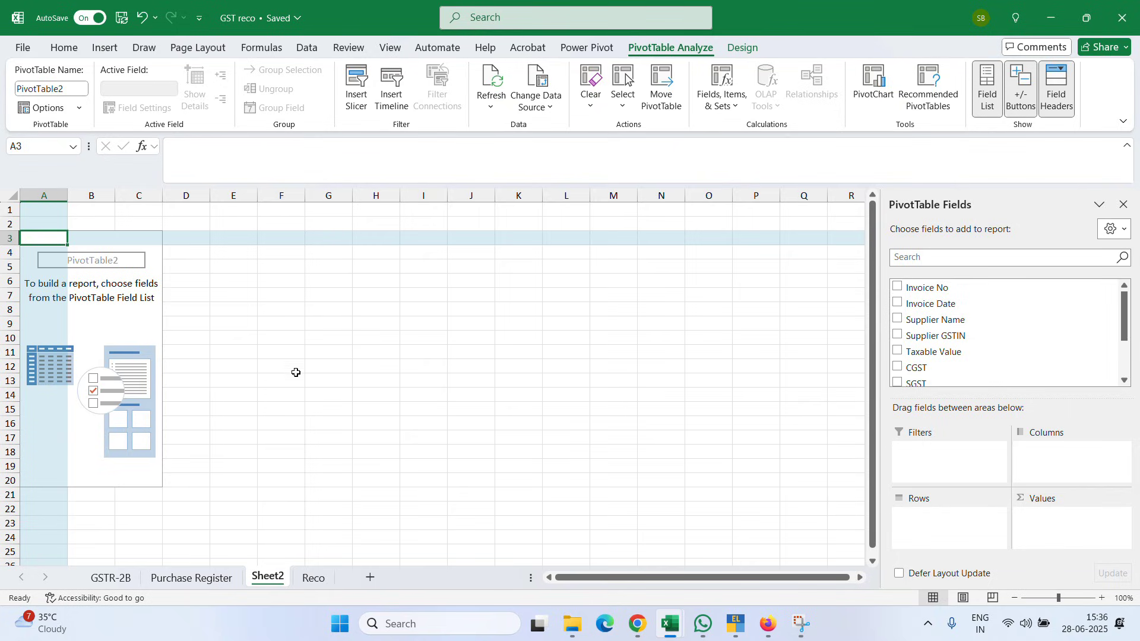
Step: Add Supplier Name and Supplier GSTIN as row fields of the new PivotTable
left_click(342, 366)
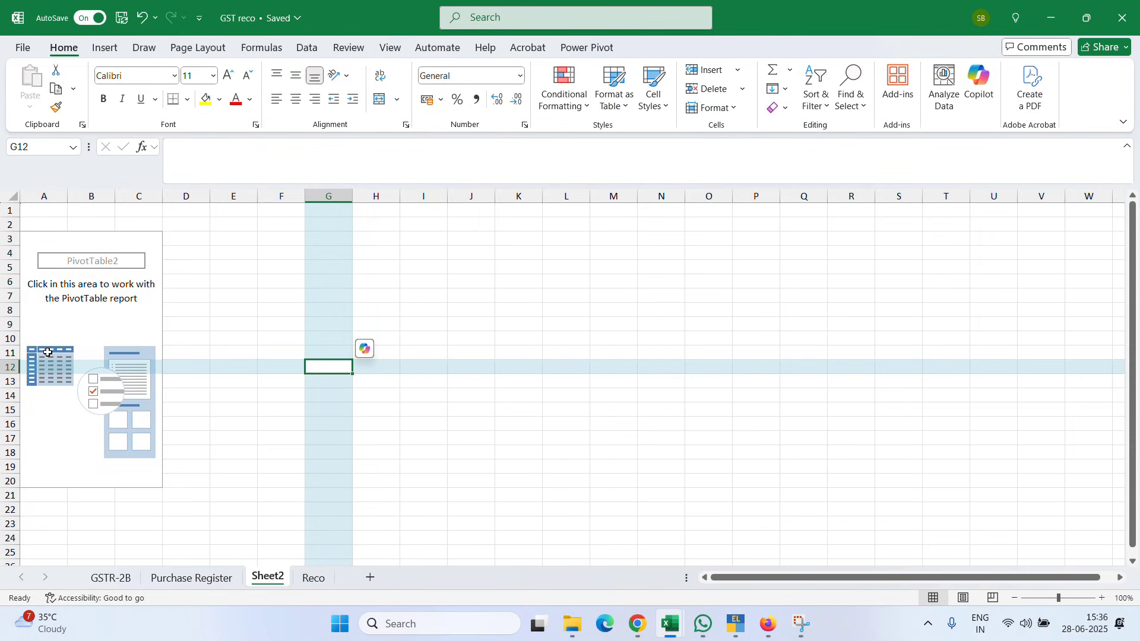
left_click(86, 325)
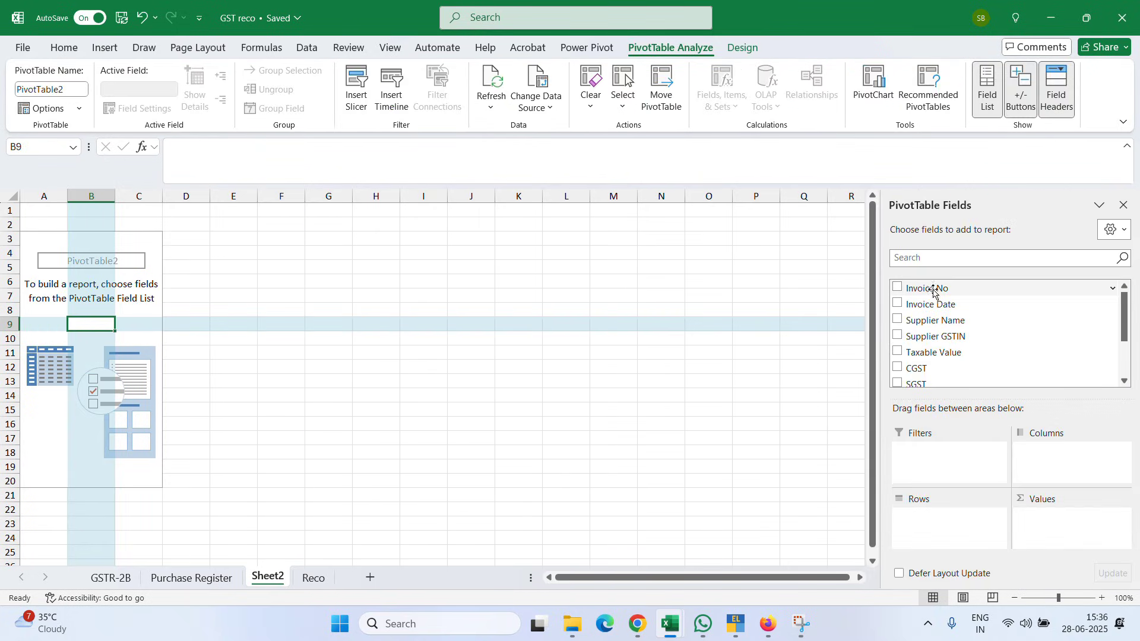
scroll(943, 339, "down", 3)
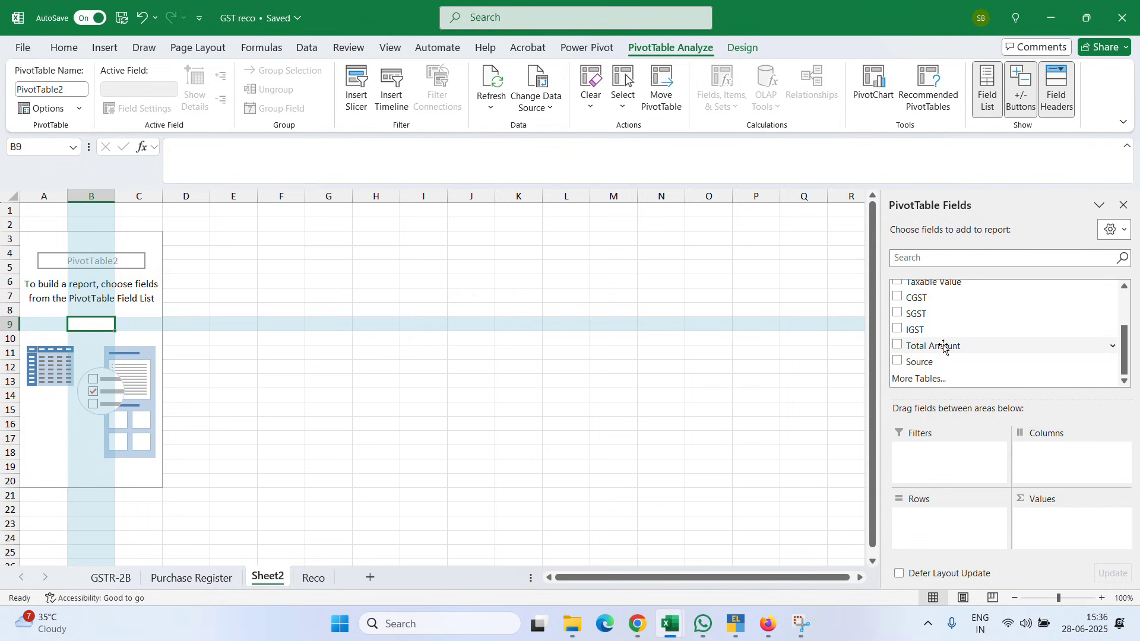
scroll(945, 356, "up", 1)
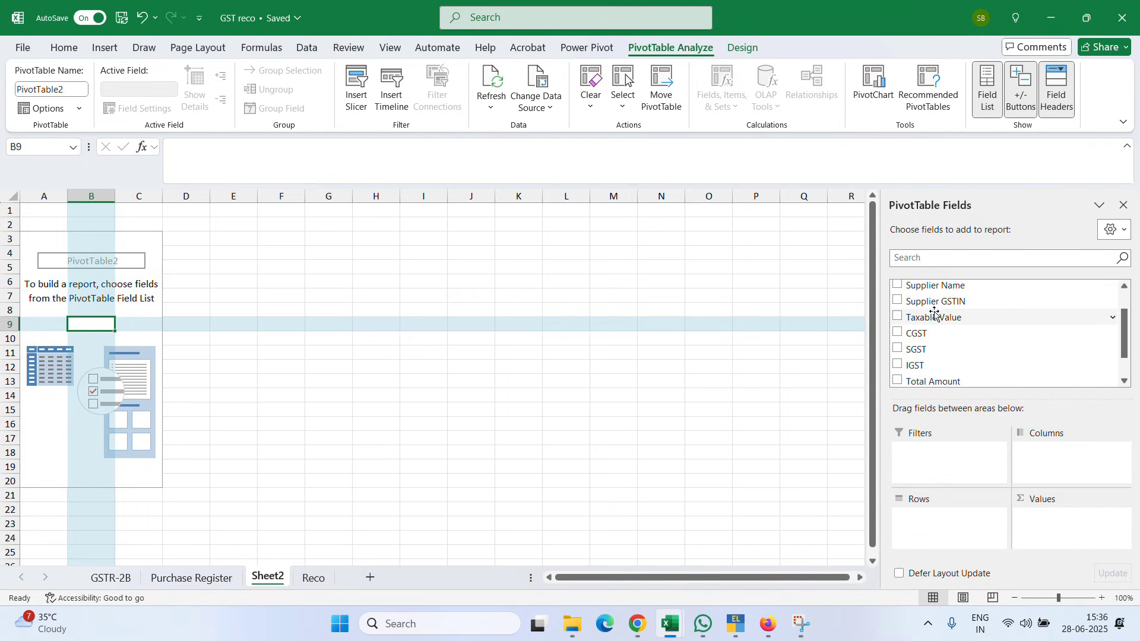
left_click(898, 286)
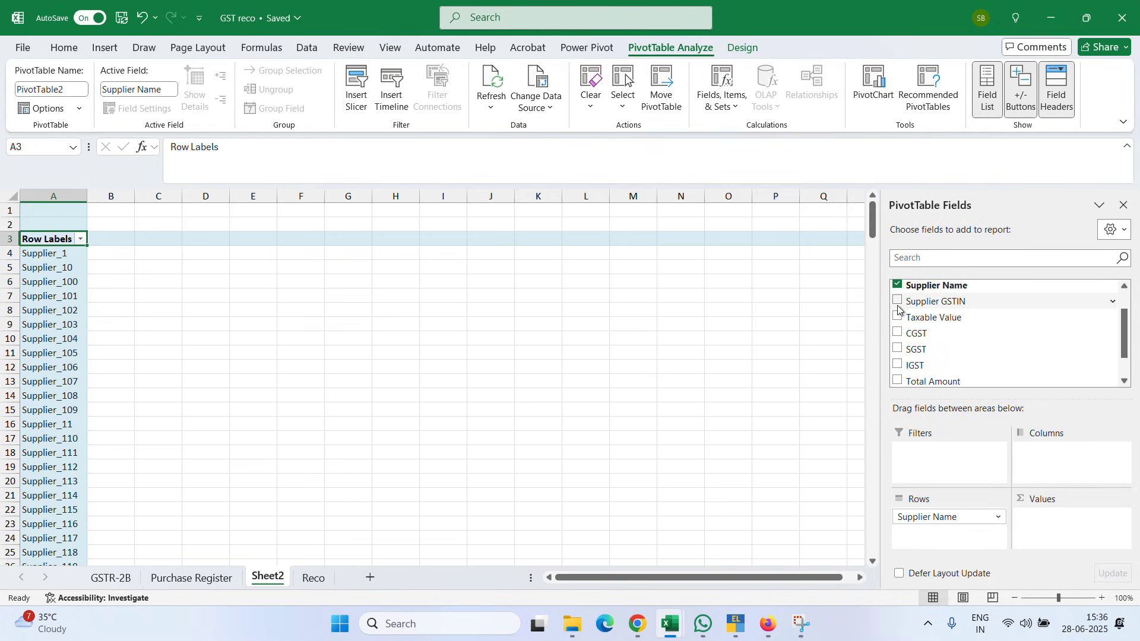
left_click(896, 308)
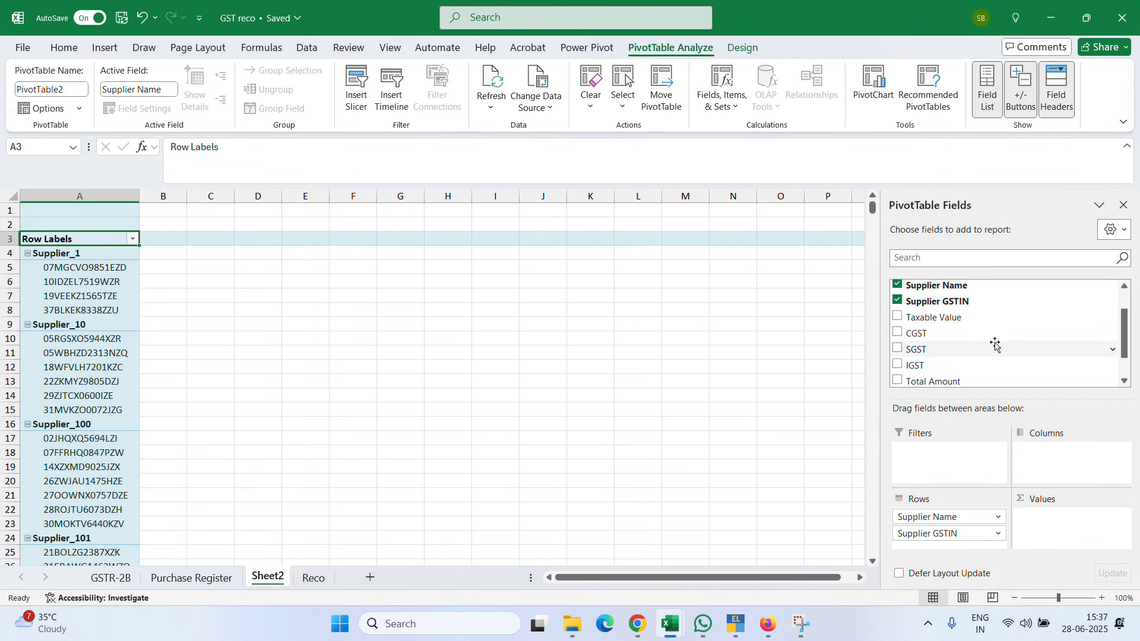
Step: Add the sum of Total Amount as the PivotTable values and Invoice No as the third row field
left_click(897, 382)
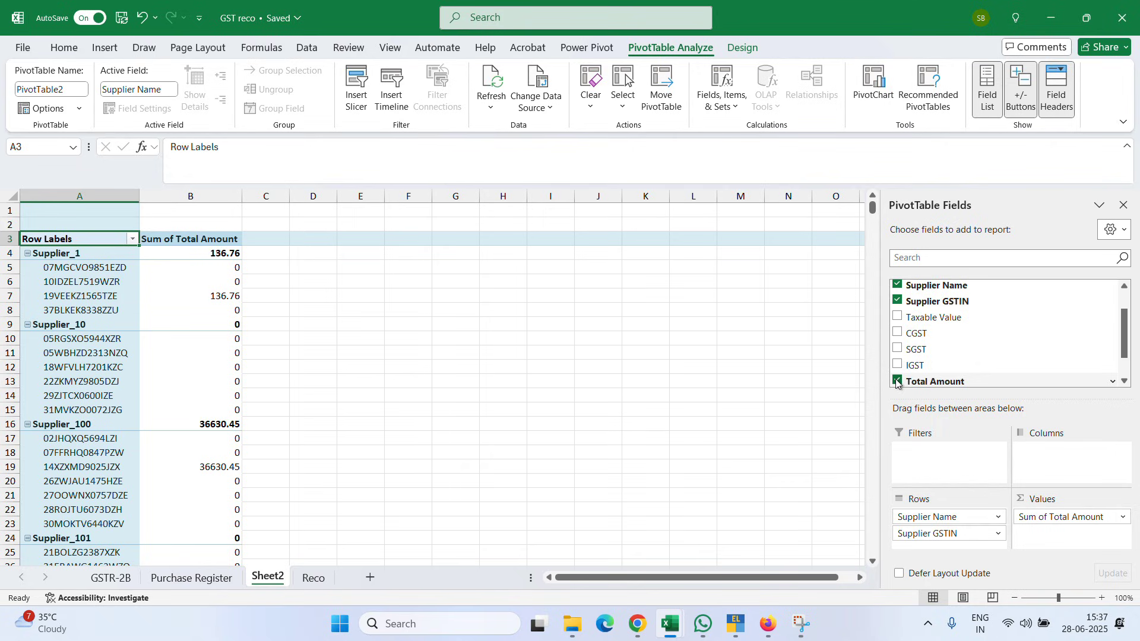
scroll(939, 328, "up", 1)
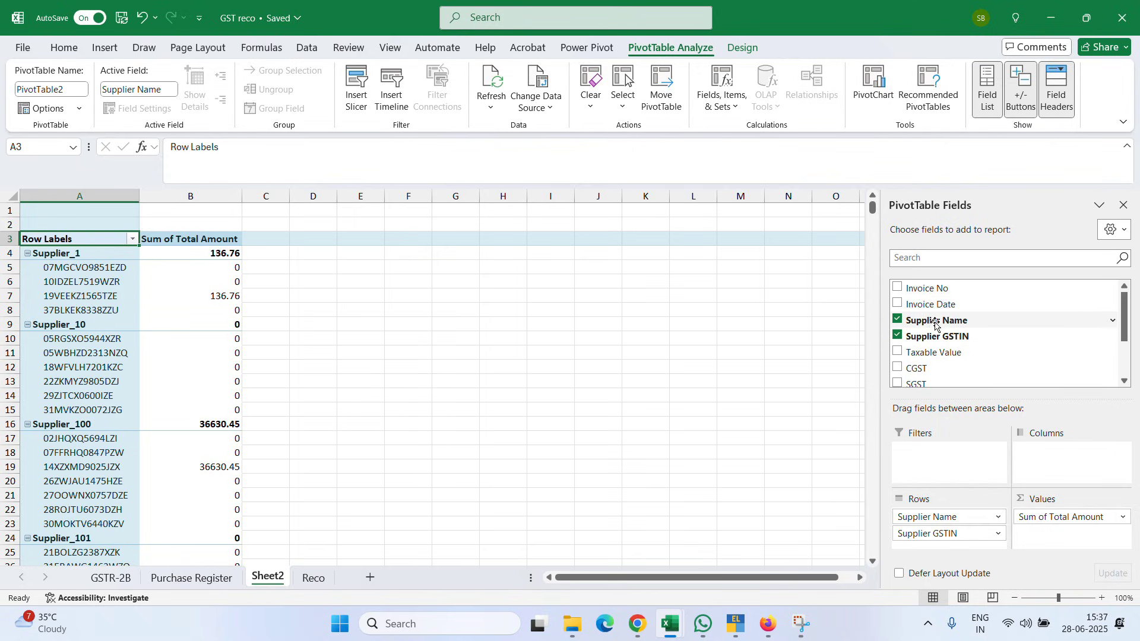
left_click(900, 290)
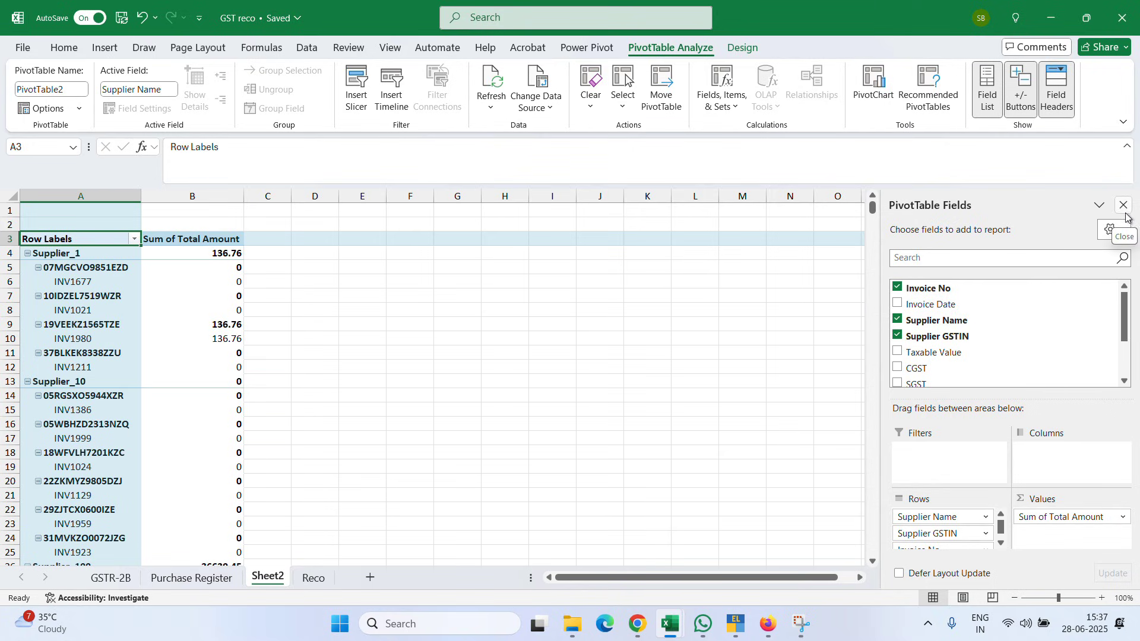
Step: Place the Source field in the PivotTable's columns and close the field list
scroll(952, 348, "down", 3)
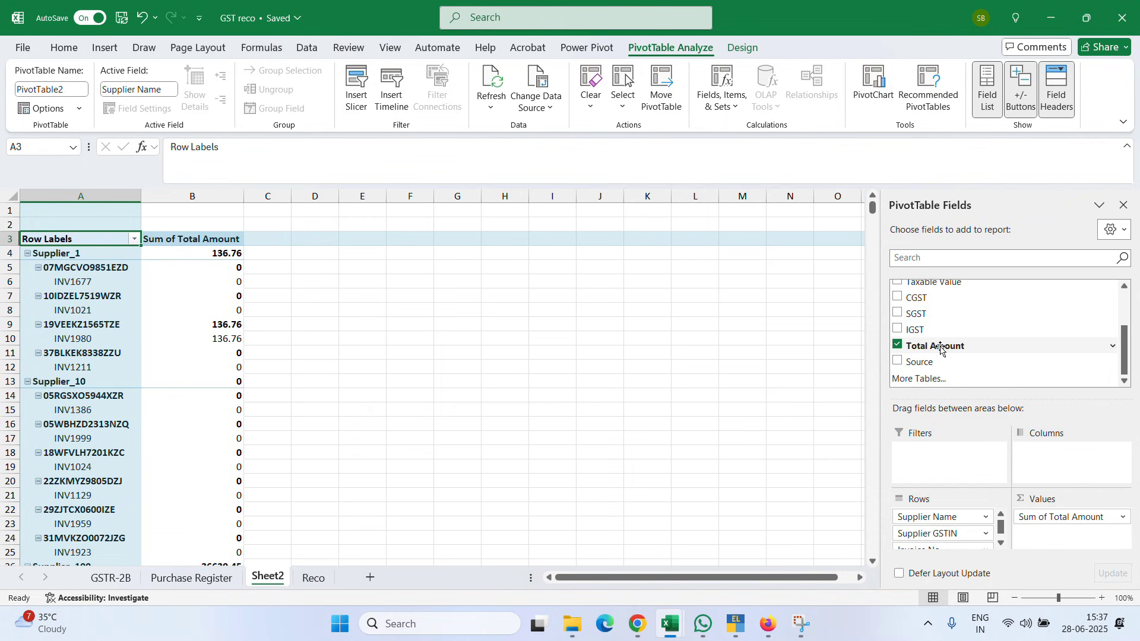
left_click_drag(897, 364, 1062, 469)
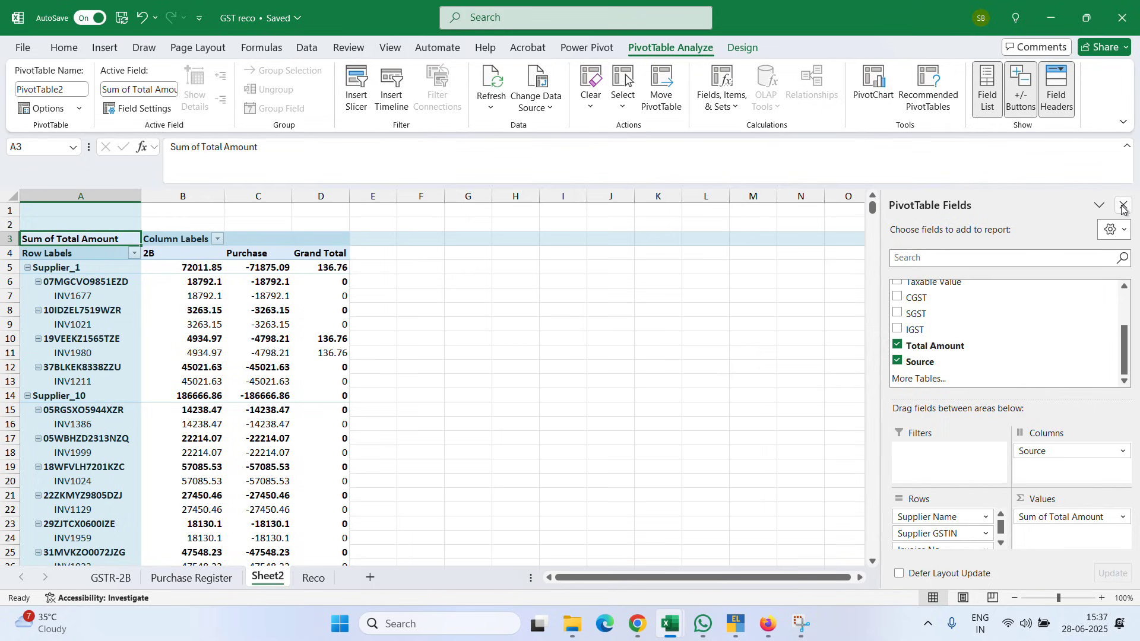
scroll(1003, 345, "up", 3)
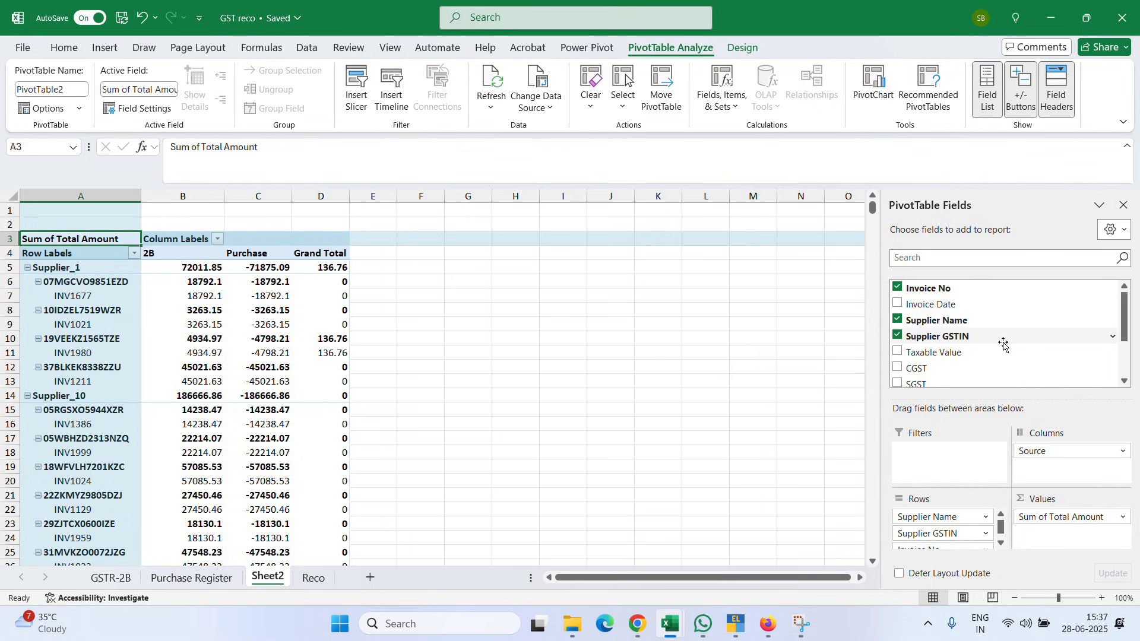
left_click(1123, 205)
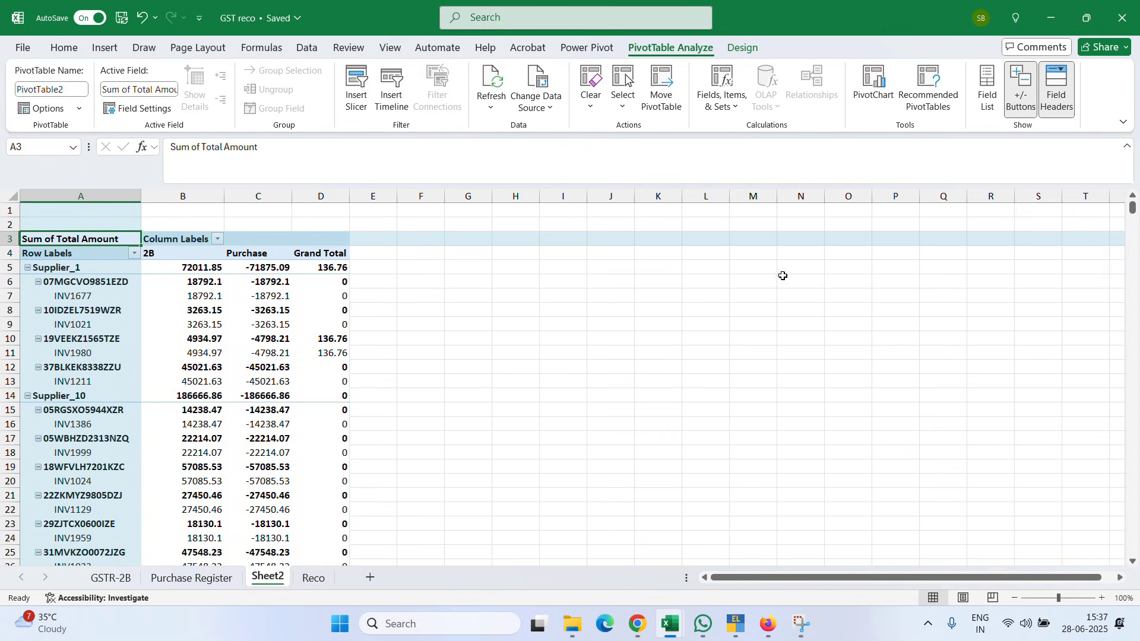
Step: Set the PivotTable's report layout to Tabular Form
left_click(197, 340)
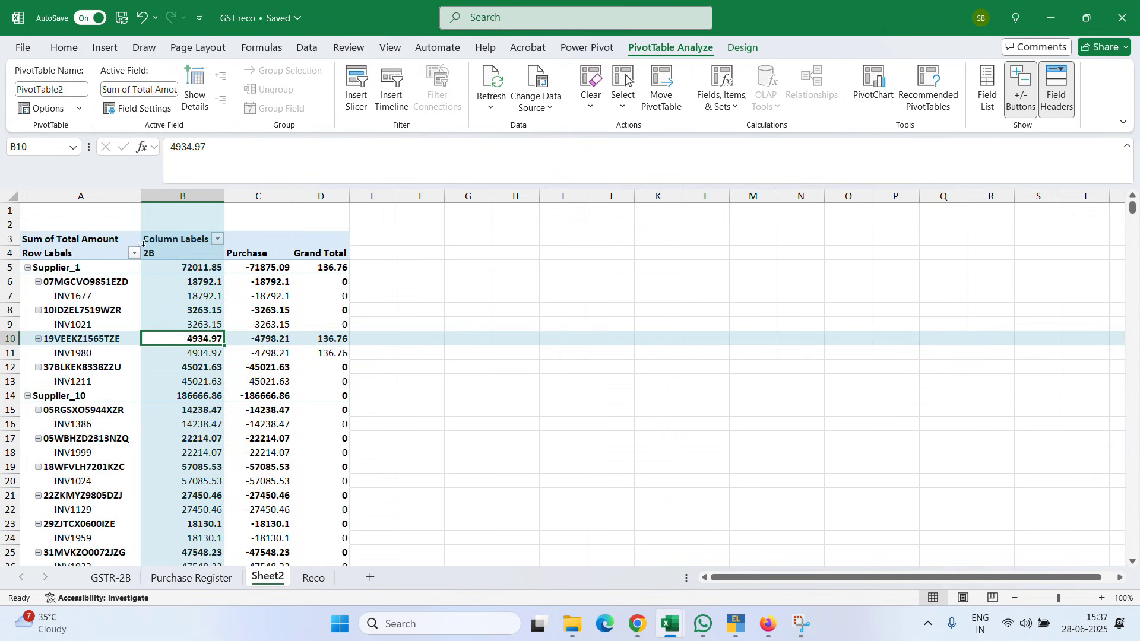
left_click(586, 44)
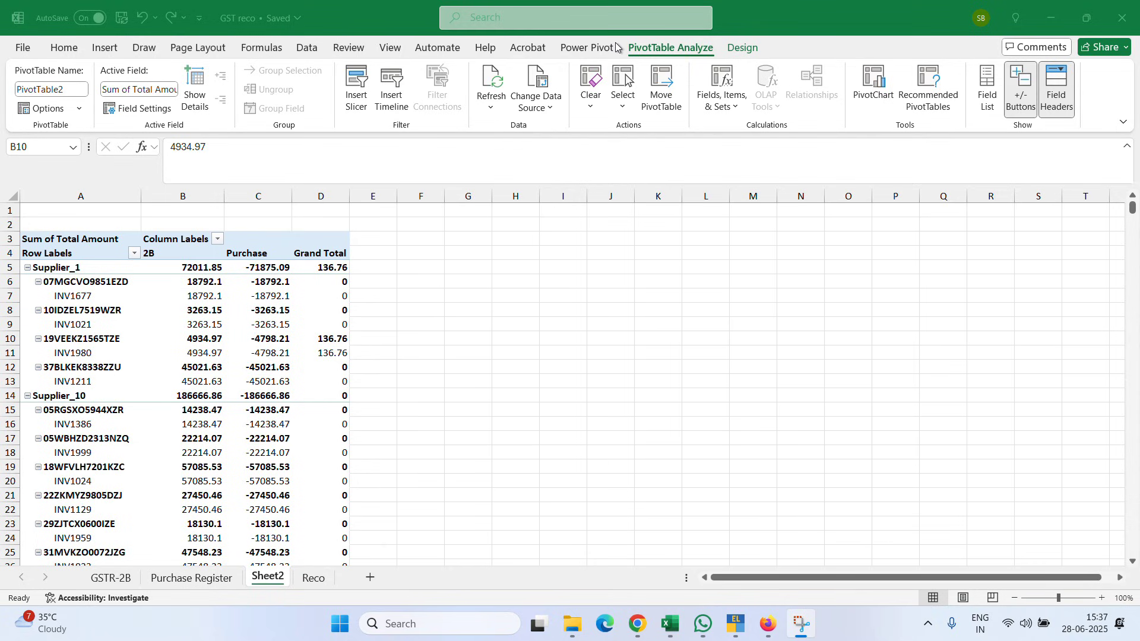
left_click(739, 51)
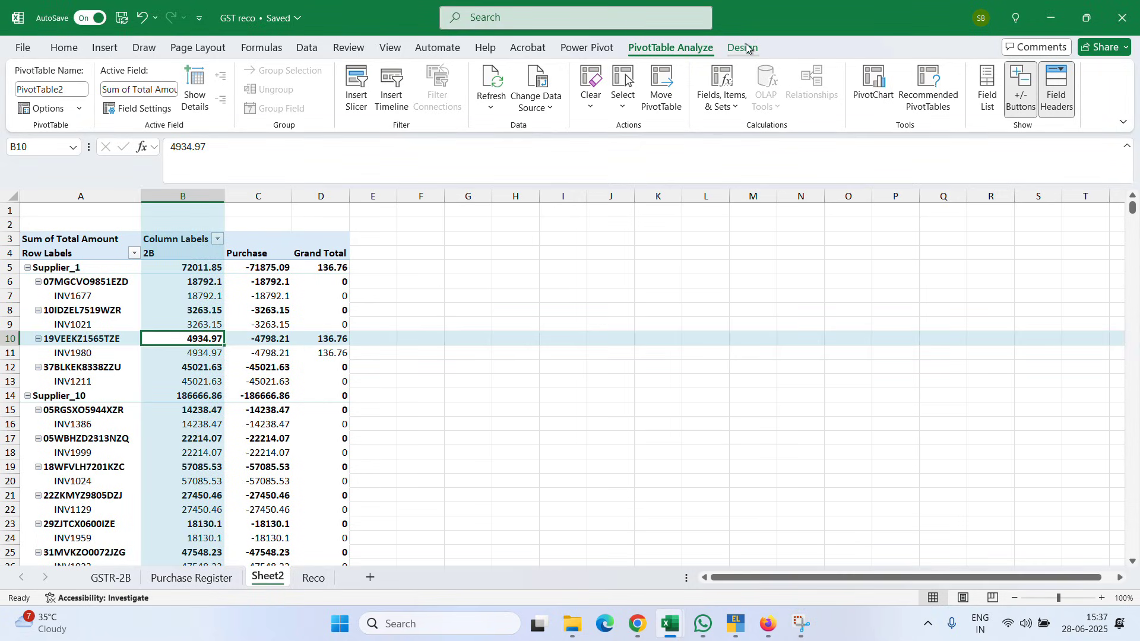
left_click(747, 48)
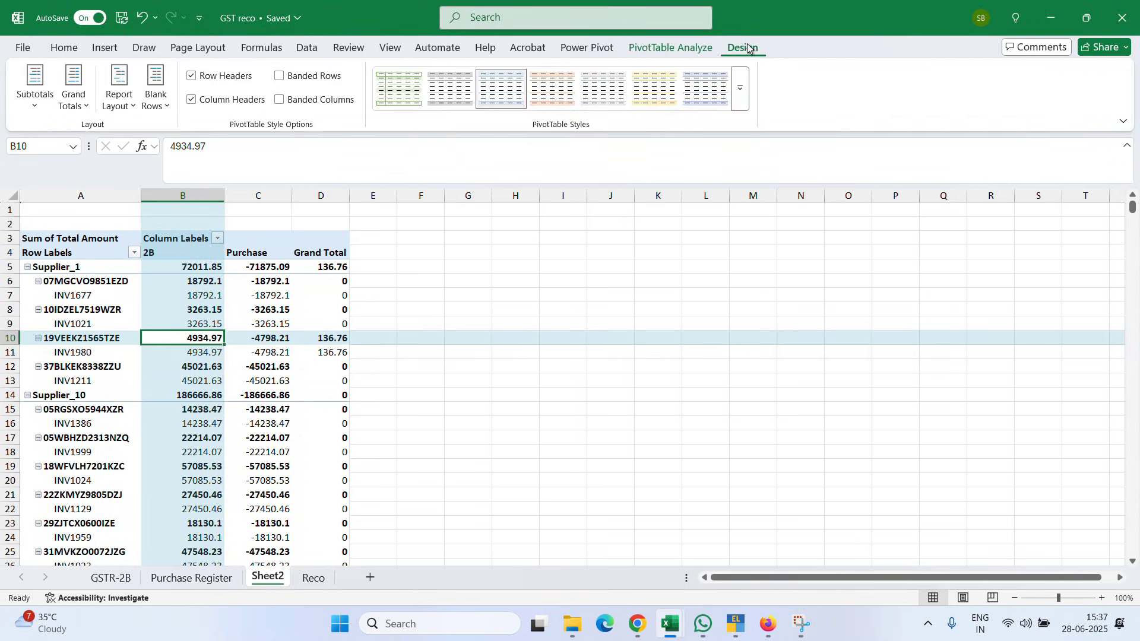
left_click(128, 86)
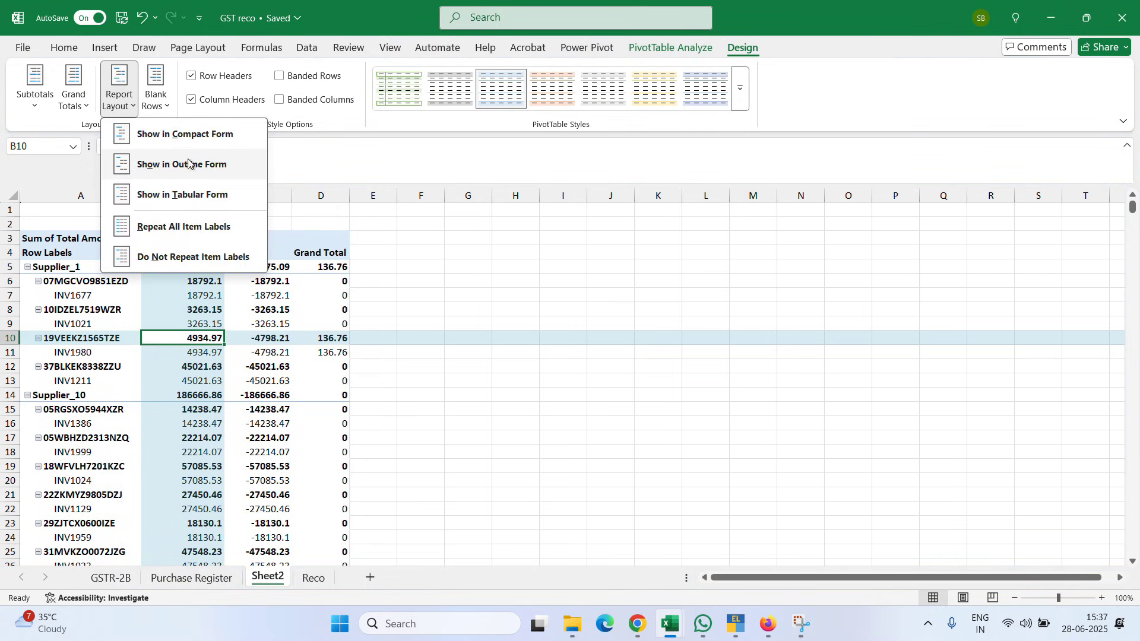
left_click(196, 191)
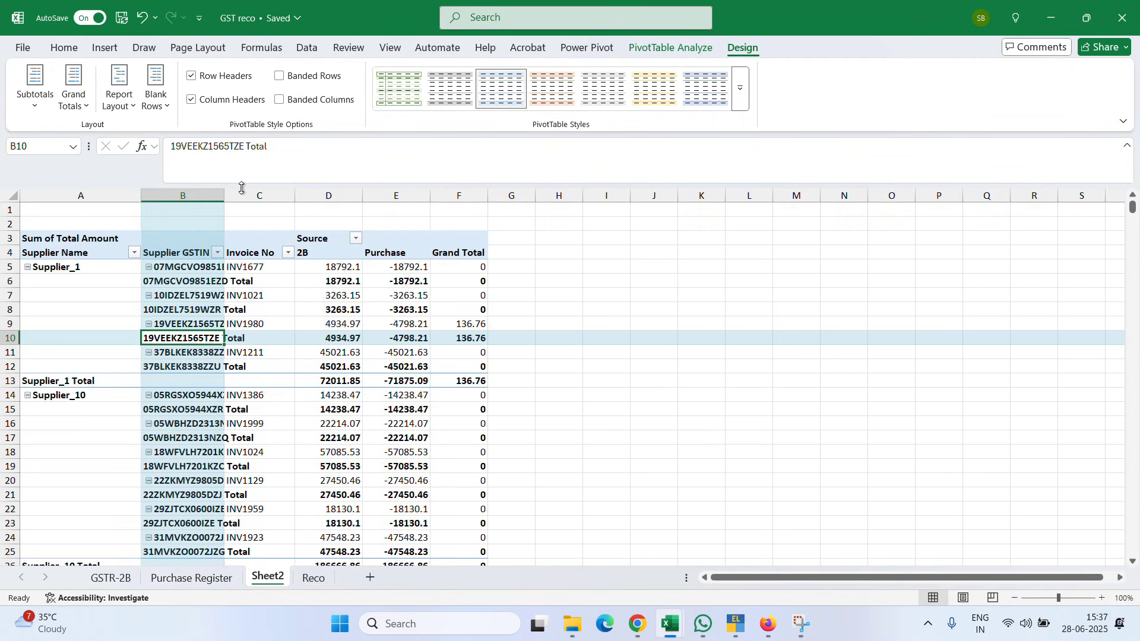
Step: Remove the Supplier GSTIN subtotals from the PivotTable
left_click(206, 283)
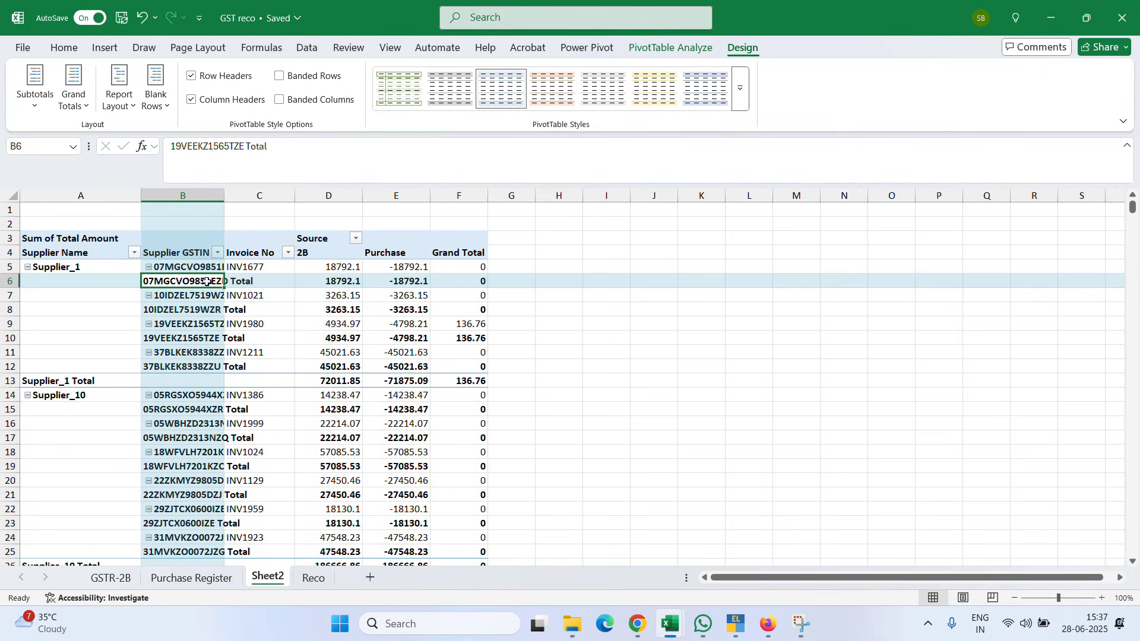
right_click(206, 283)
left_click(292, 414)
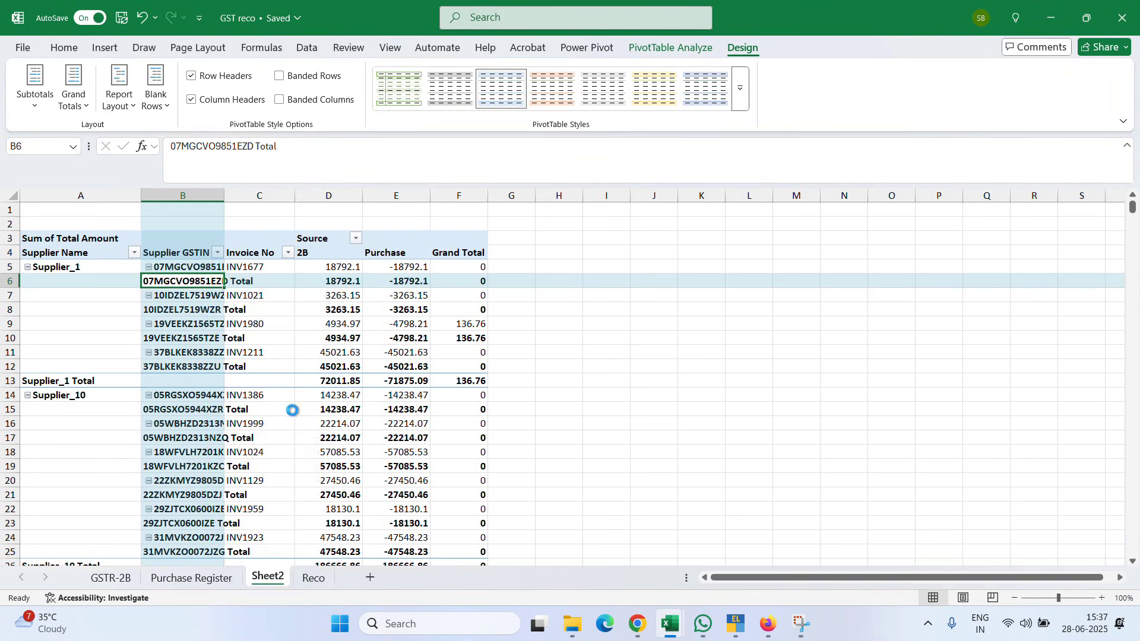
Step: Turn off Focus Cell so the active row and column are no longer highlighted
left_click(262, 367)
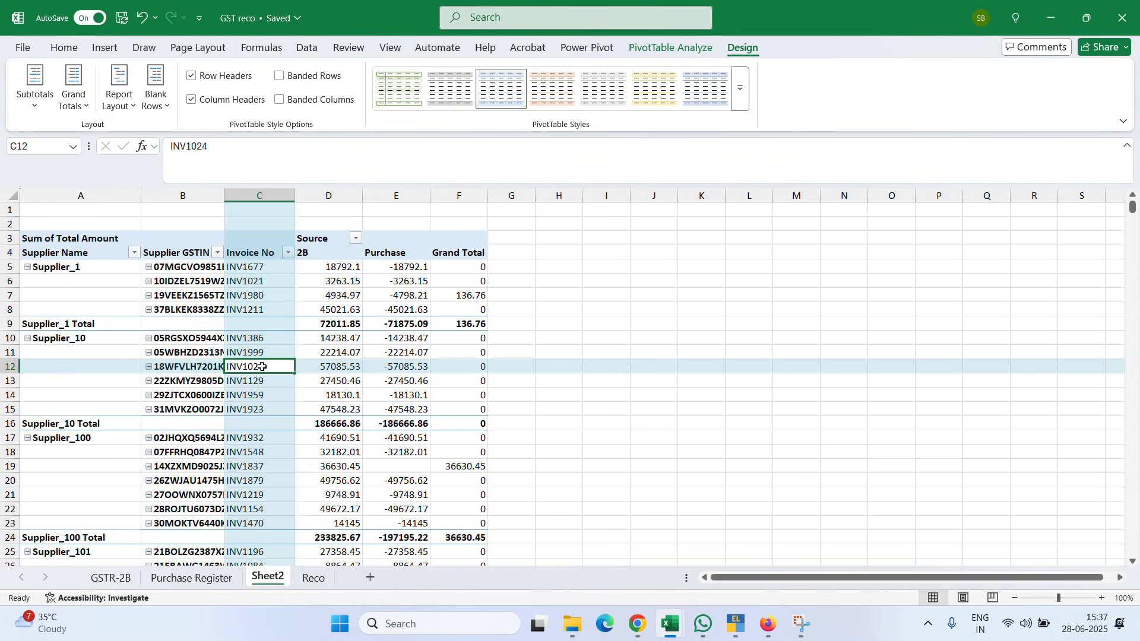
left_click(380, 346)
left_click(652, 339)
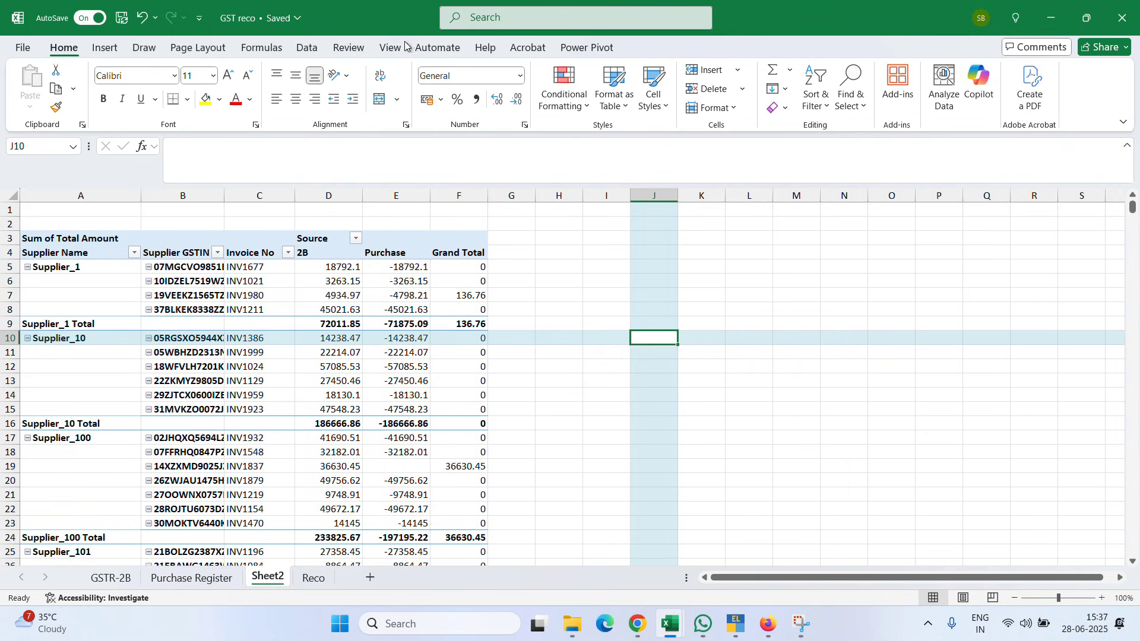
left_click(388, 49)
left_click(525, 107)
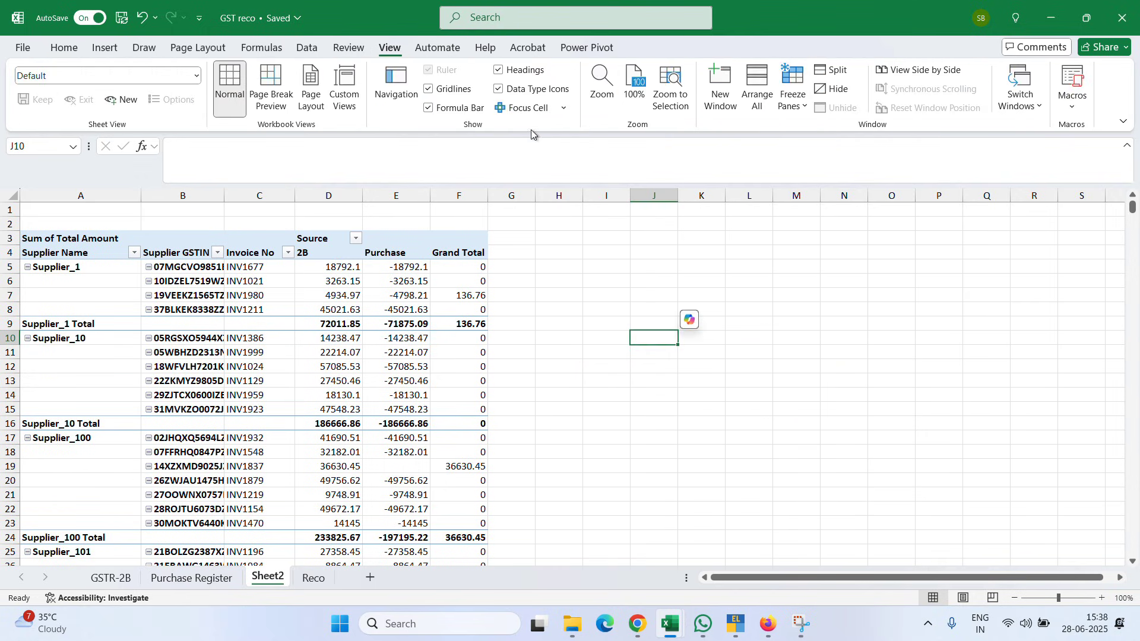
Step: Remove the Supplier Name subtotals from the PivotTable, starting from the Supplier_1 Total row
left_click(608, 348)
key("Left")
key("Left")
key("Left")
key("Left")
key("Left")
key("Left")
key("Left")
key("Left")
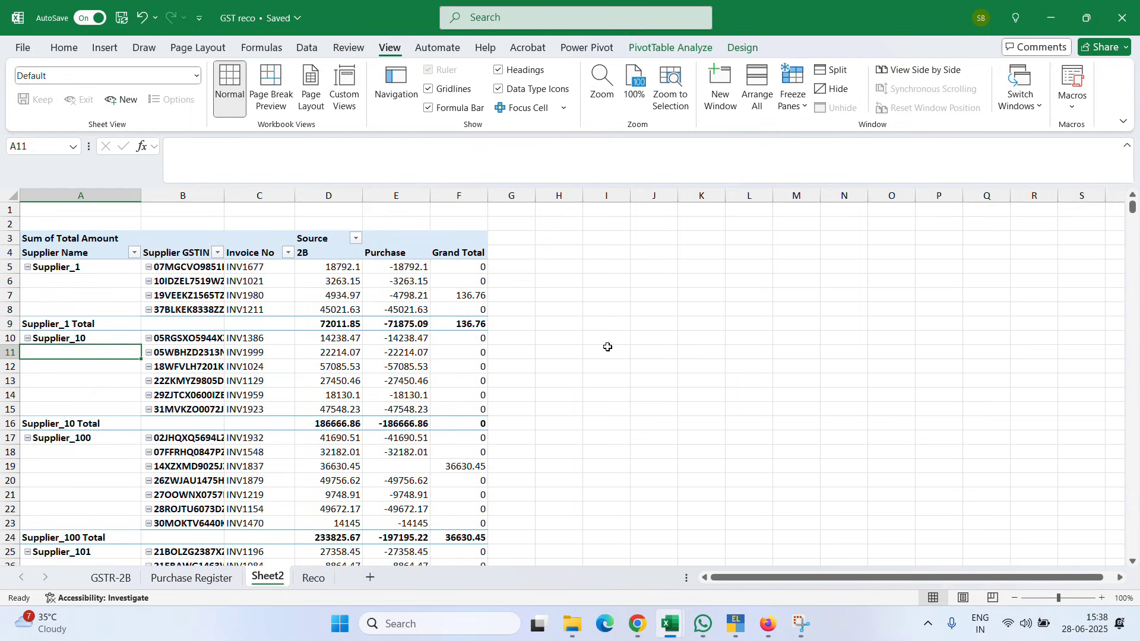
key("Down")
key("Down")
key("Up")
key("Up")
key("Up")
key("Up")
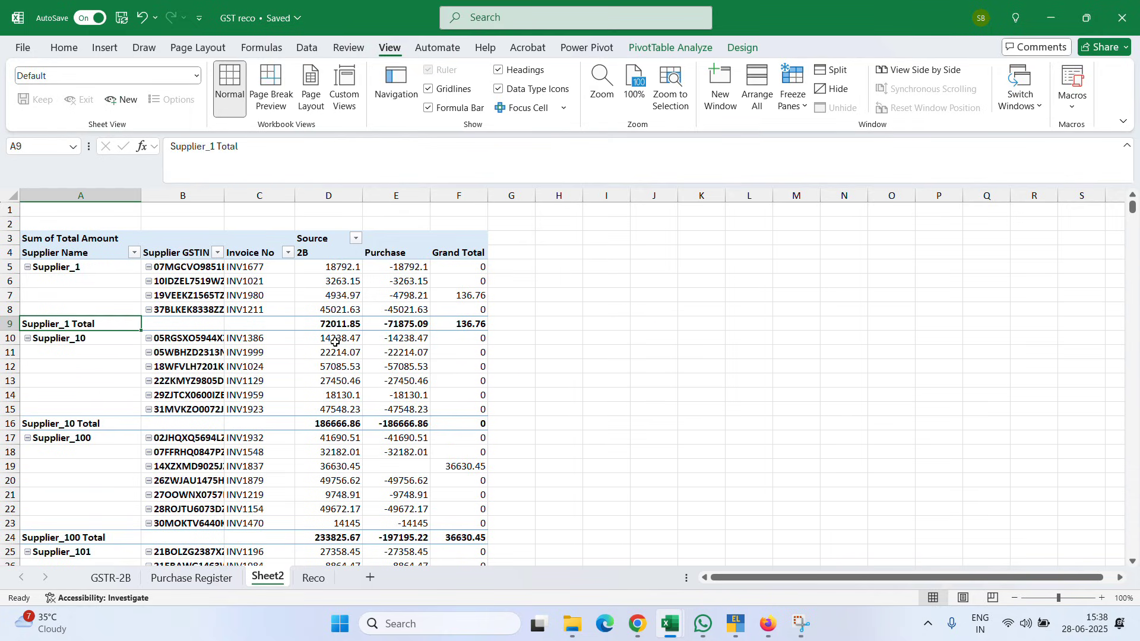
right_click(74, 323)
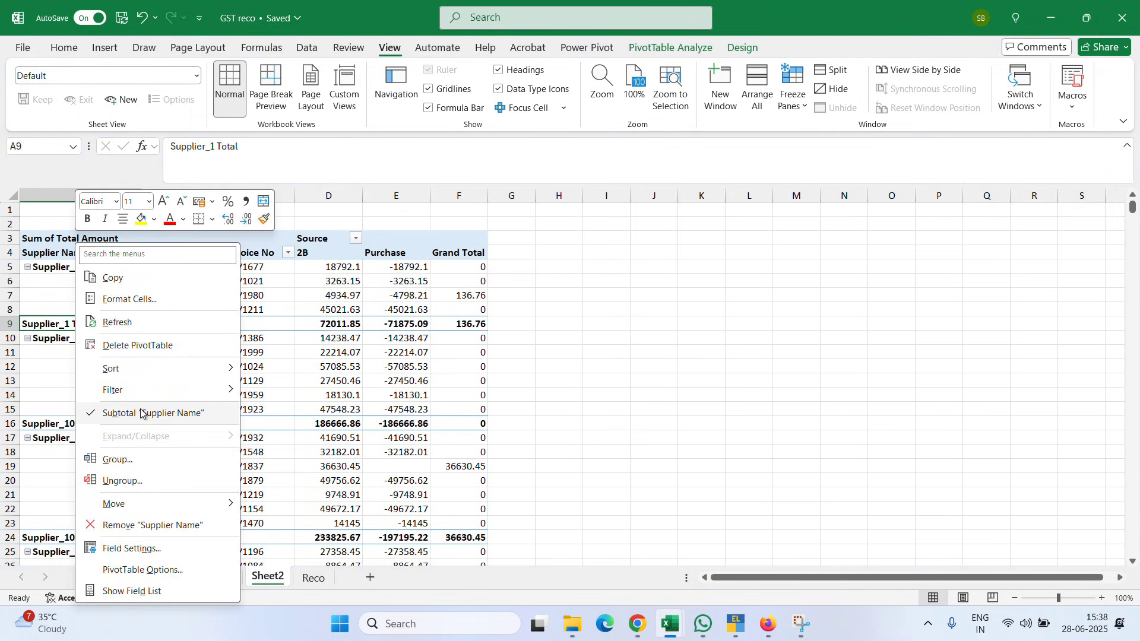
key("Escape")
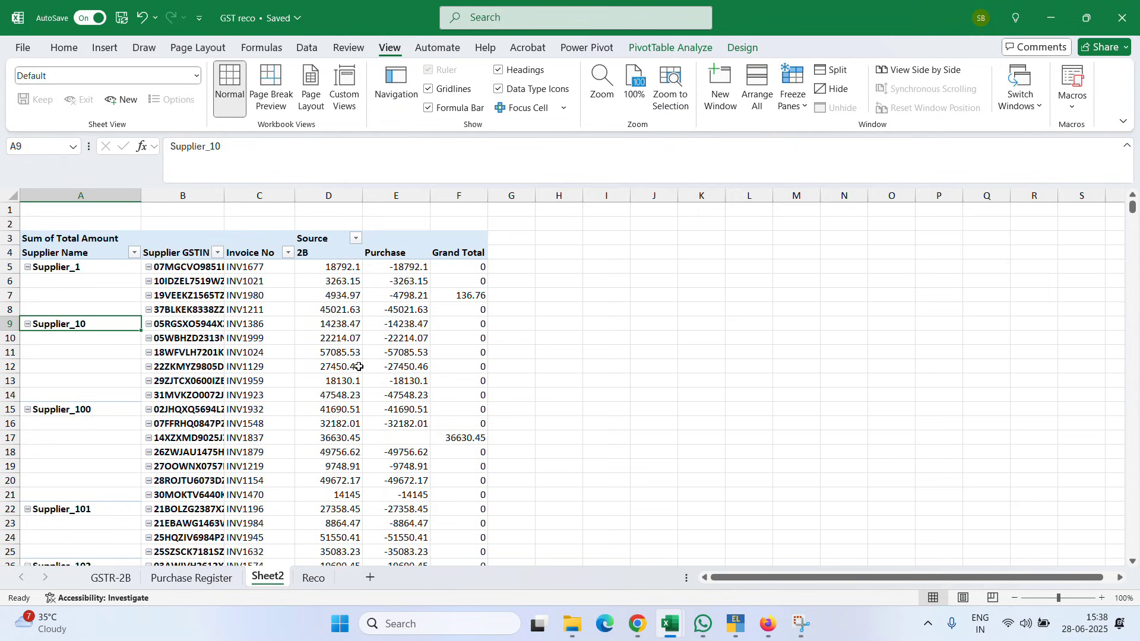
Step: Examine the 2B, Purchase and Grand Total amounts of the Supplier_100 invoices in the PivotTable
left_click(522, 363)
key("Left")
key("Left")
key("Down")
key("Down")
key("Down")
key("Down")
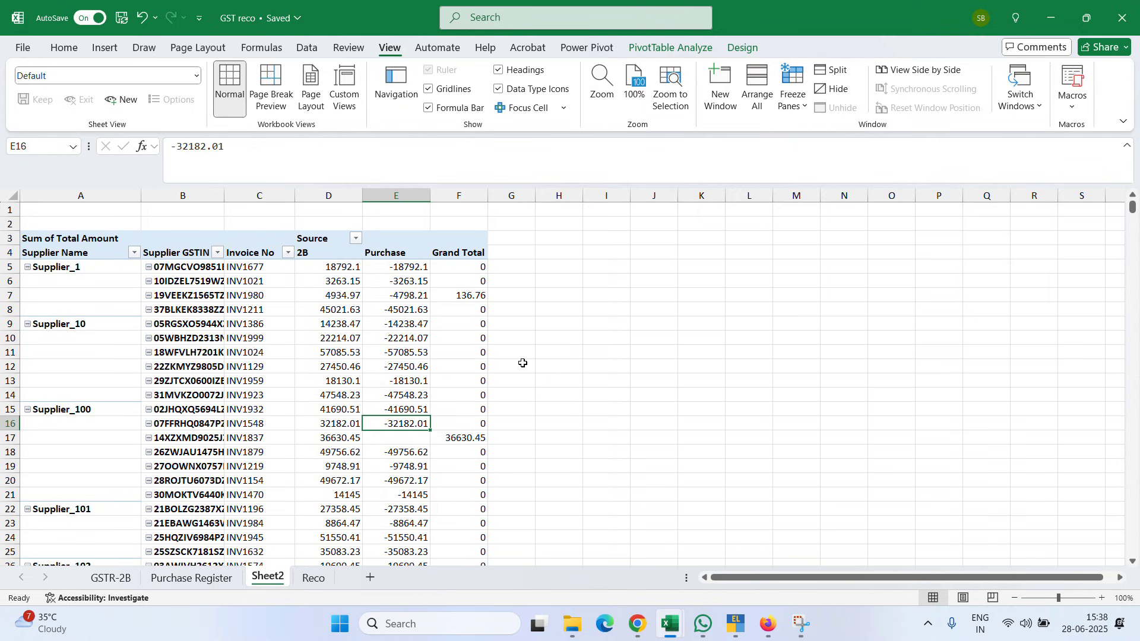
key("Down")
key("Left")
key("Left")
key("Left")
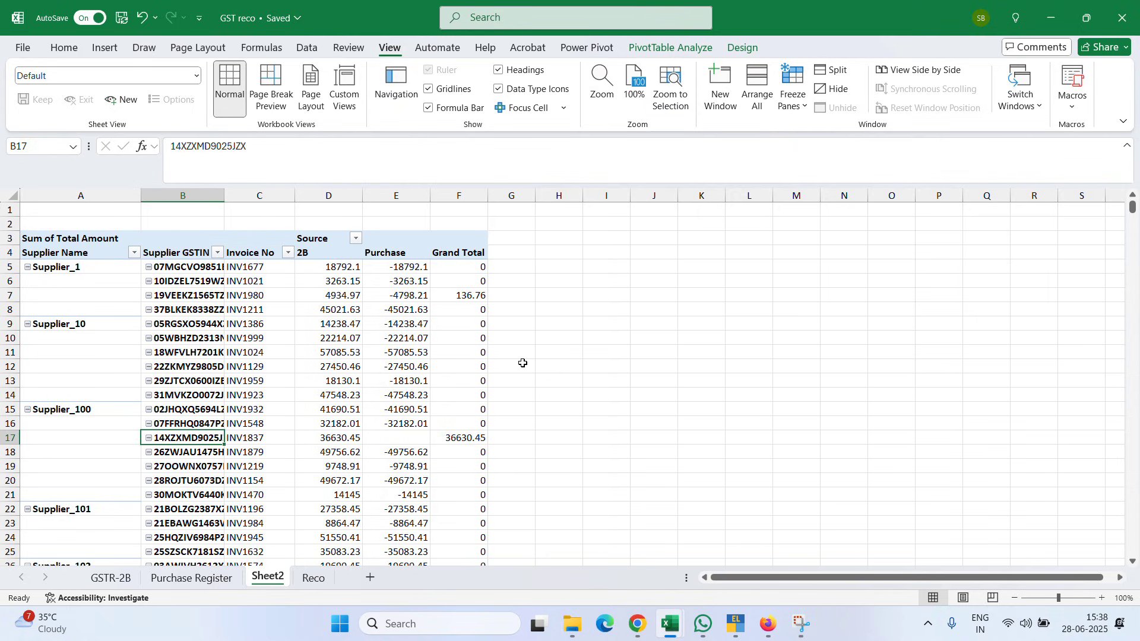
Step: Autofit the column widths of the whole PivotTable
key("ctrl+a")
key("alt")
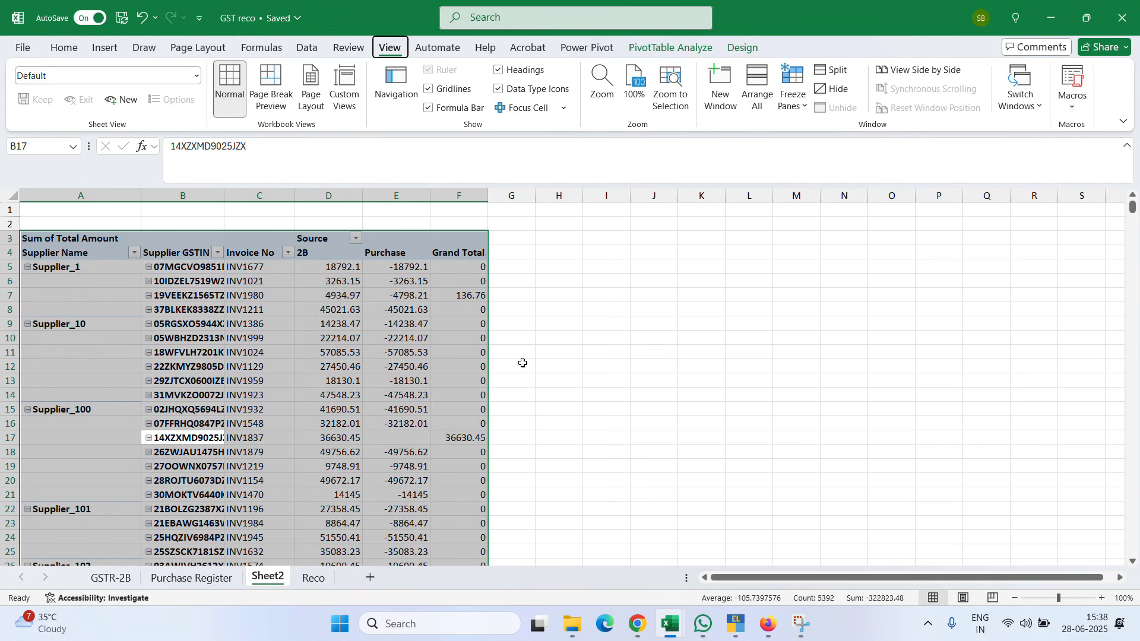
key("o")
key("c")
key("a")
key("Down")
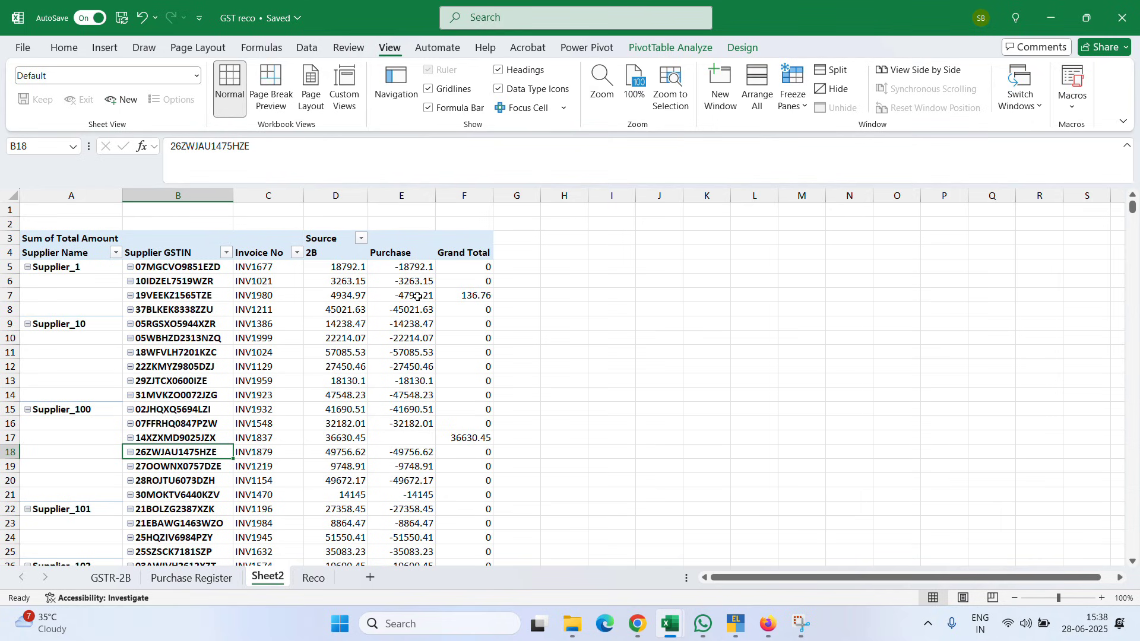
Step: Copy the PivotTable's Grand Total amounts, excluding the final Grand Total row, into column G starting at G5
left_click(507, 274)
key("Left")
key("ctrl+shift+Down")
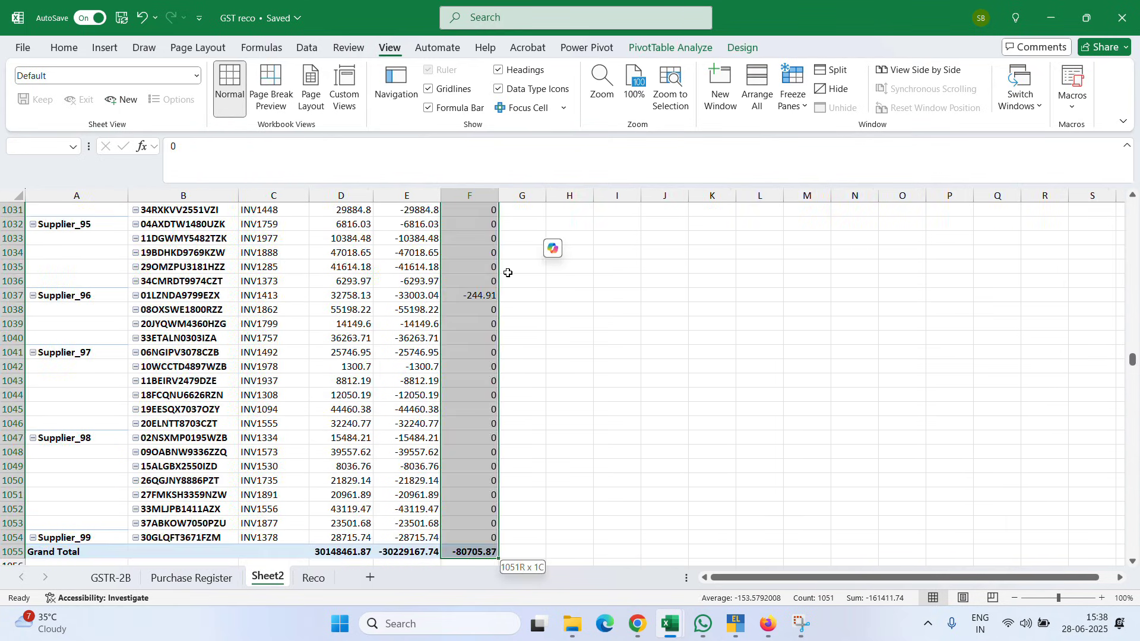
key("shift+Up")
key("ctrl+c")
key("Right")
key("Return")
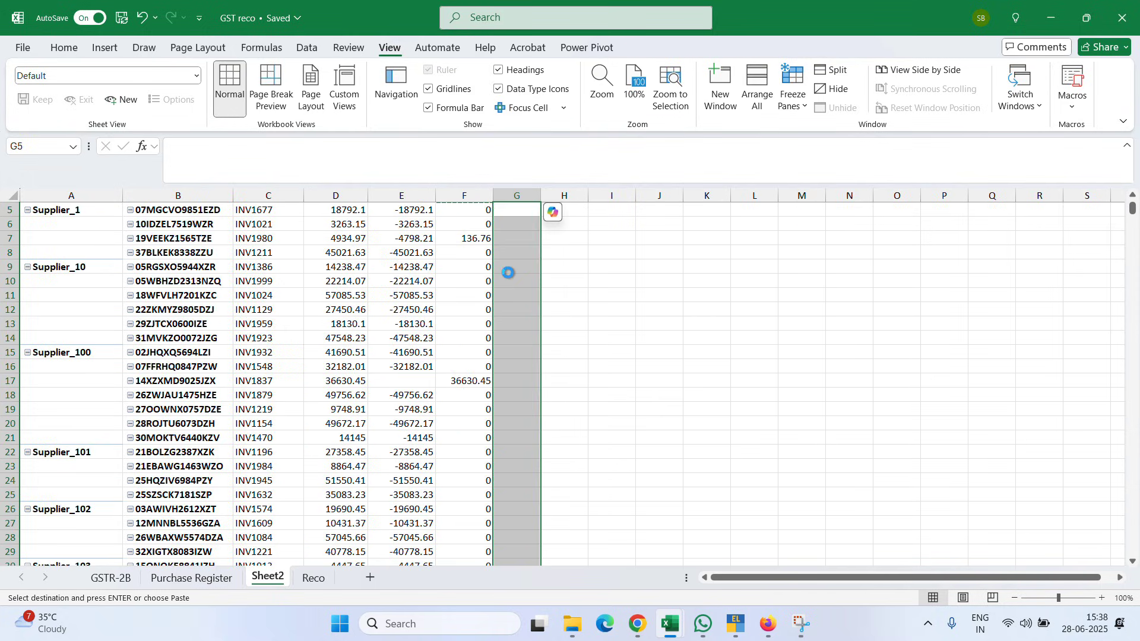
Step: Enter the header "Grand total" in G4 and turn on filters for the header row
key("Up")
key("F2")
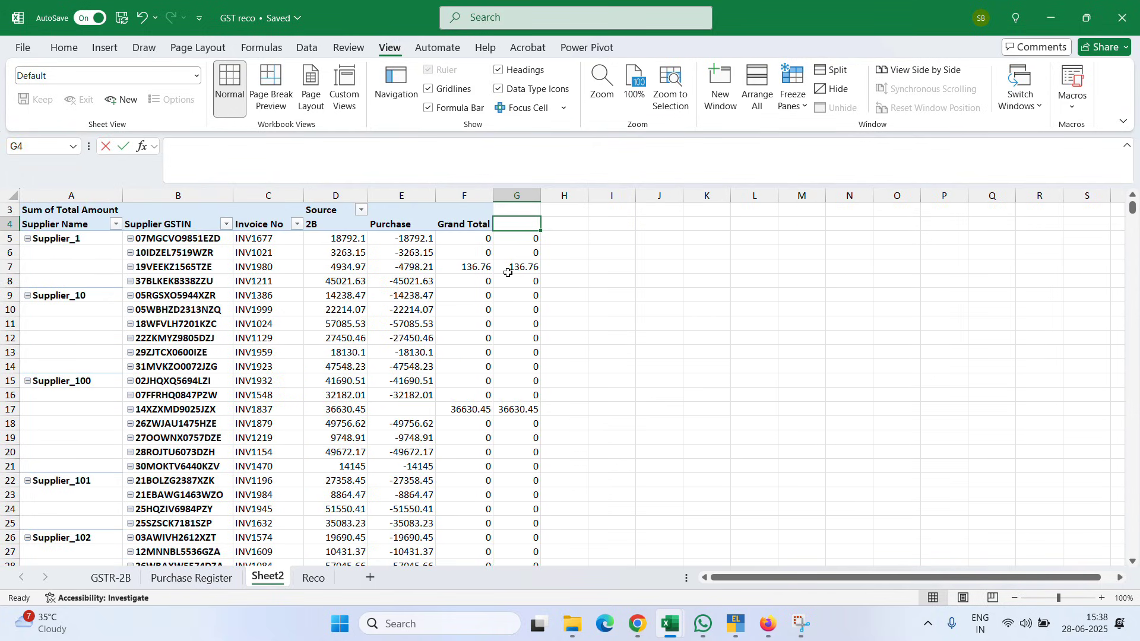
type("Grand total")
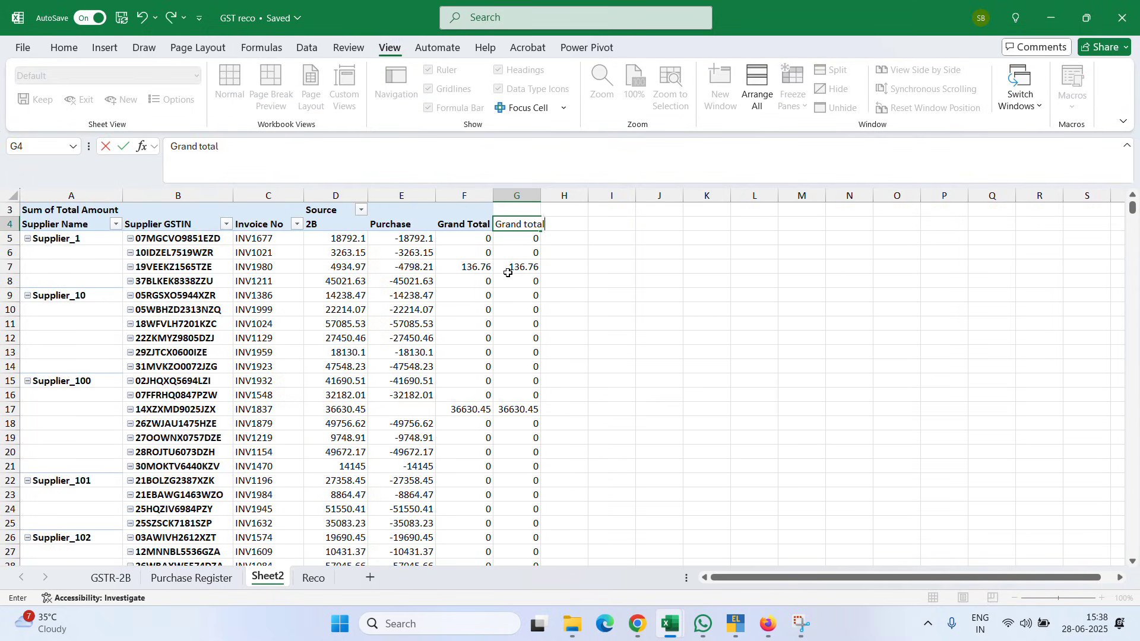
key("ctrl+Return")
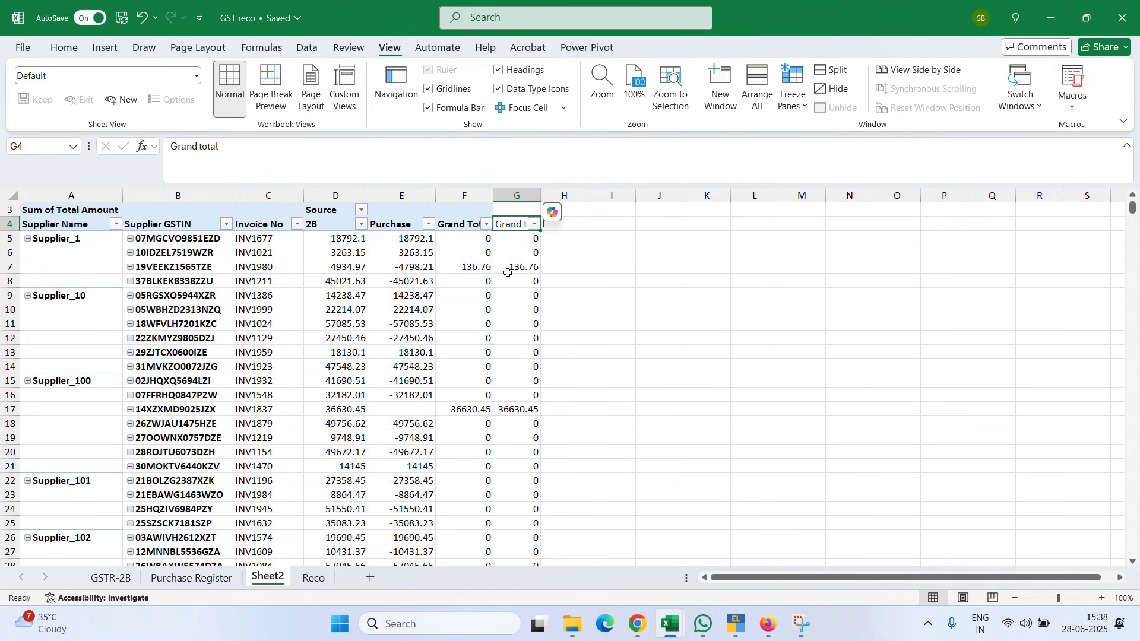
Step: Enter the header "Status" in H4 and extend the header row filters to include it
key("Right")
type("S")
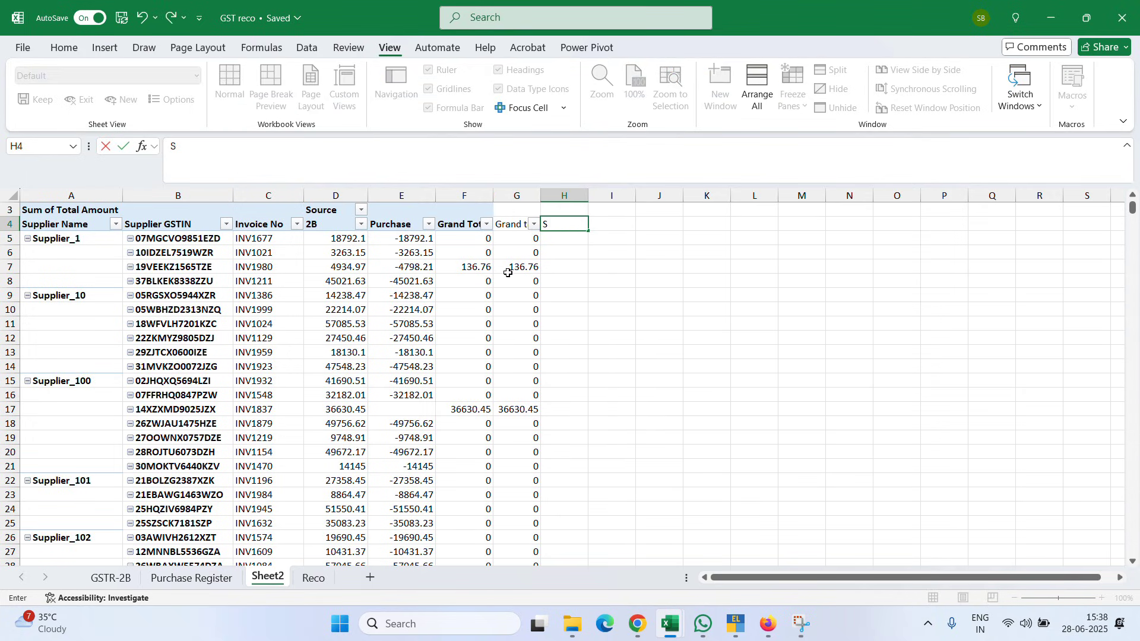
type("tatus")
key("ctrl+Return")
key("Left")
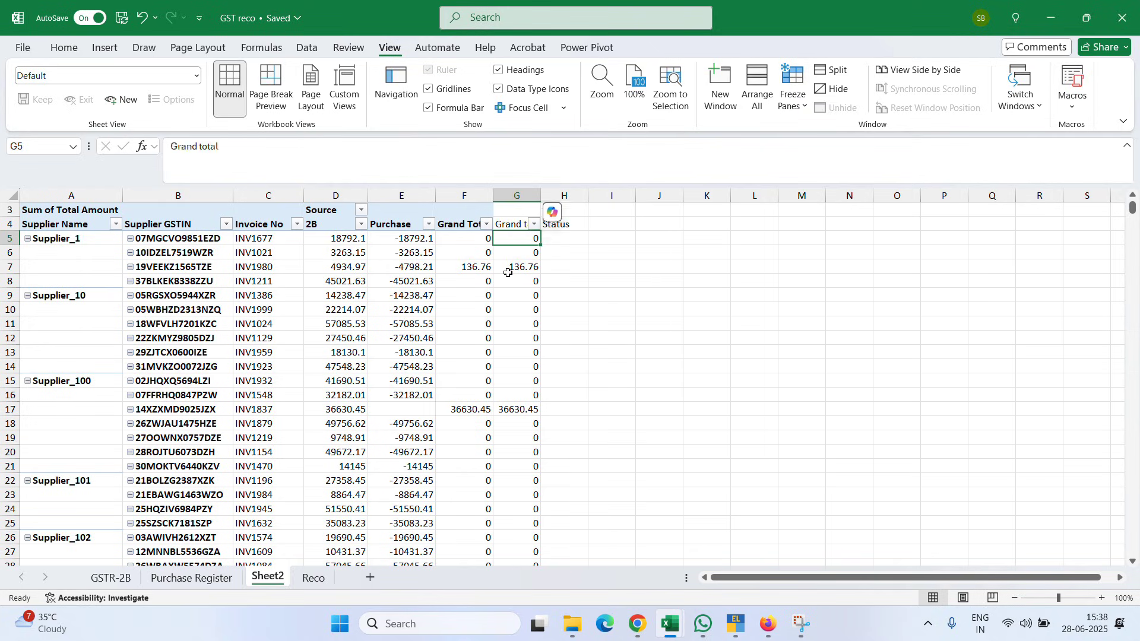
key("ctrl+shift+l")
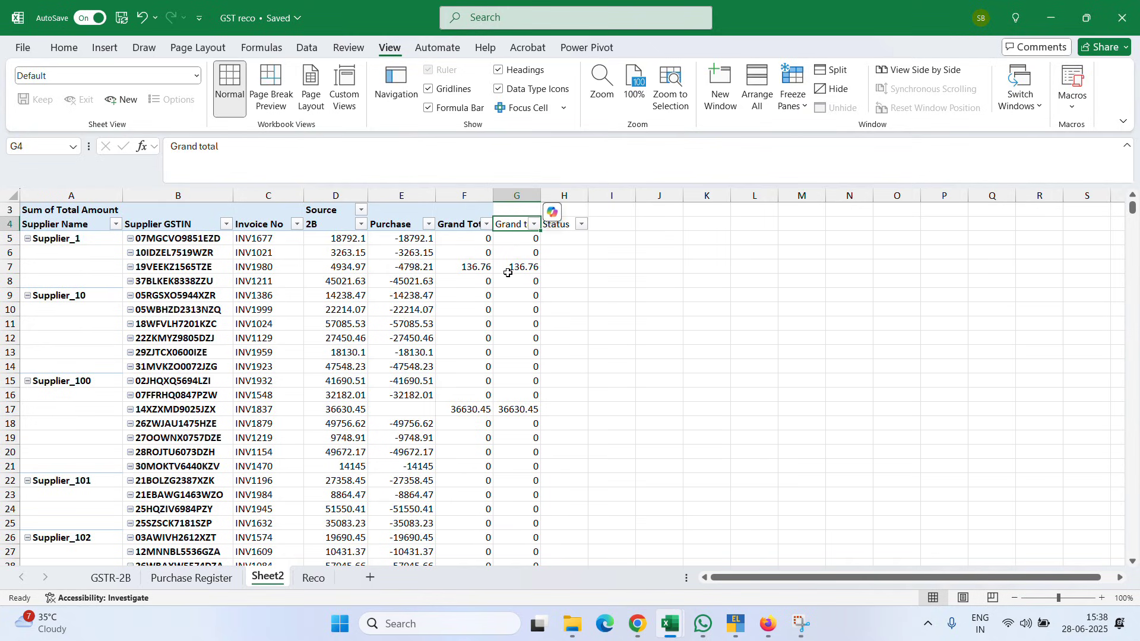
key("Right")
key("Right")
key("Down")
key("Left")
key("Up")
key("Left")
key("alt+Down")
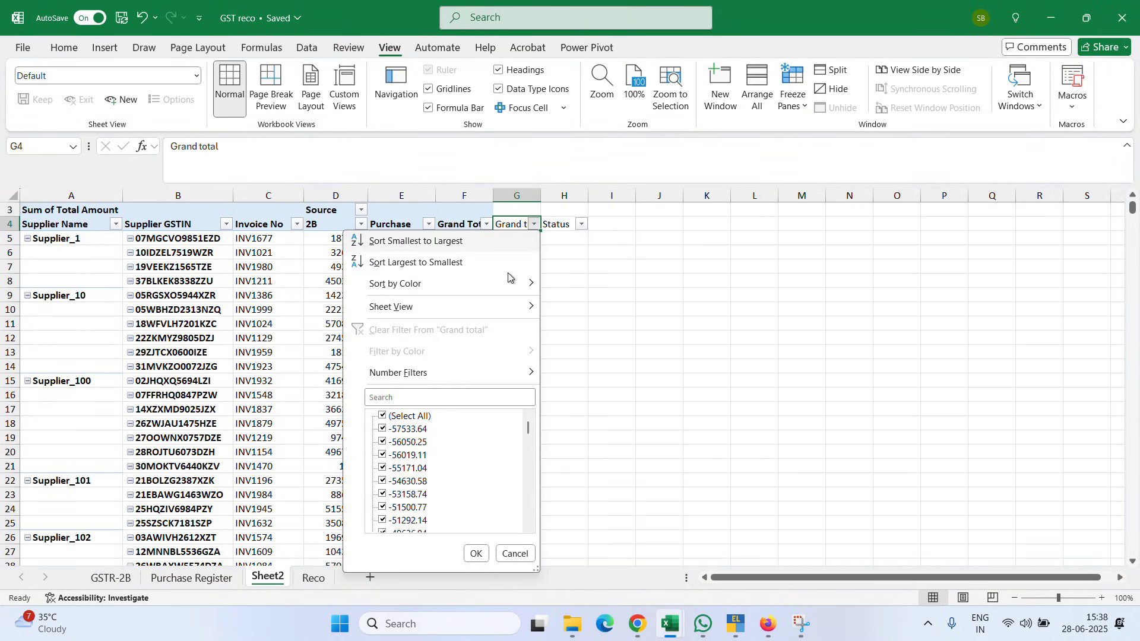
key("Down")
key("Down")
key("Down")
key("Down")
key("Down")
key("Down")
key("0")
key("Escape")
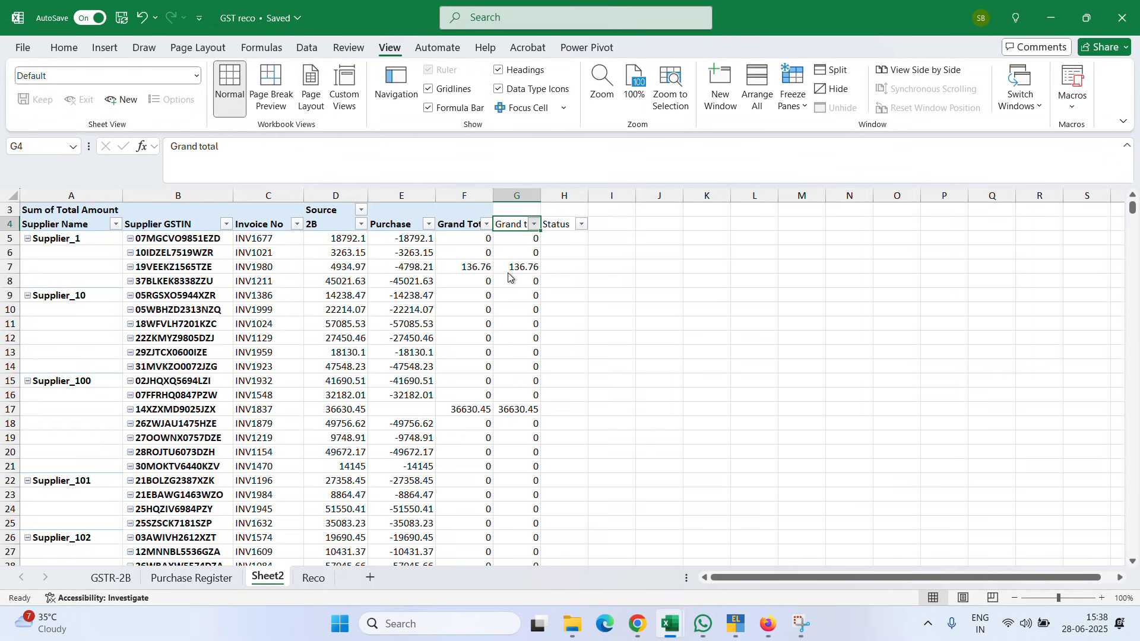
key("Left")
key("alt+Down")
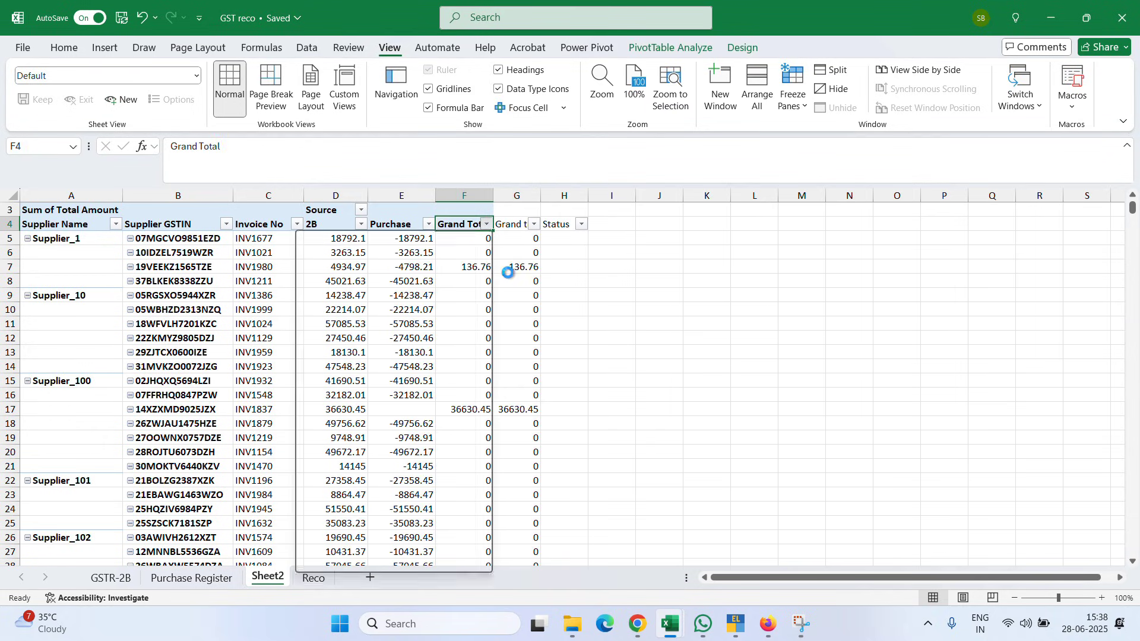
key("Escape")
Step: Filter the column G "Grand total" values to show only 0
key("Right")
key("alt+Down")
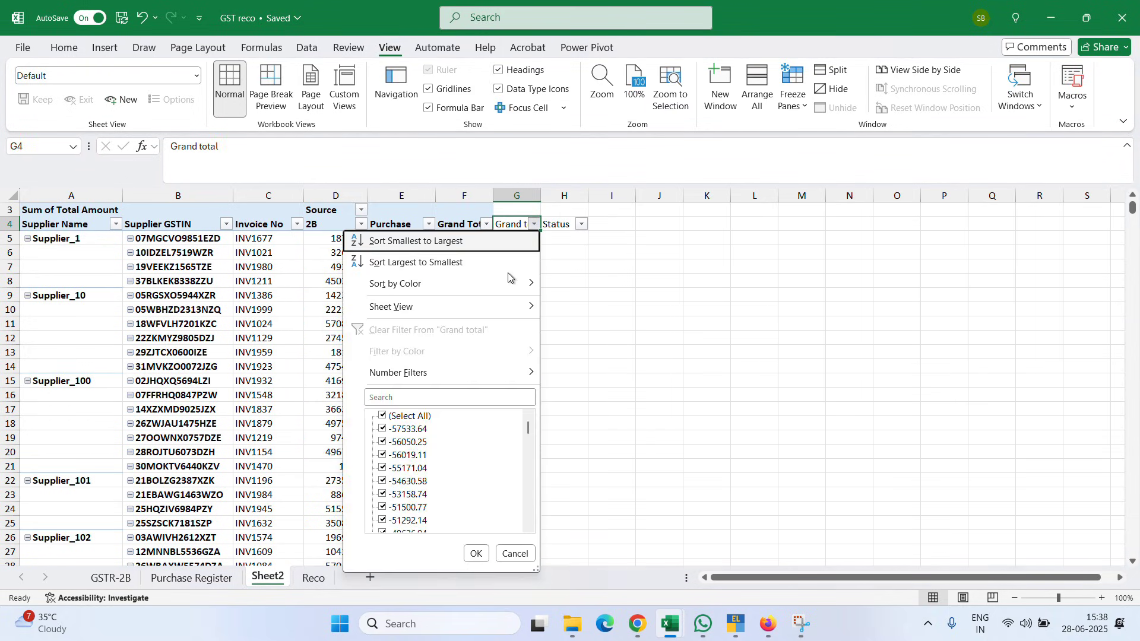
key("Down")
key("Down")
key("Down")
key("Down")
key("Down")
key("Down")
key("space")
key("Down")
key("0")
key("space")
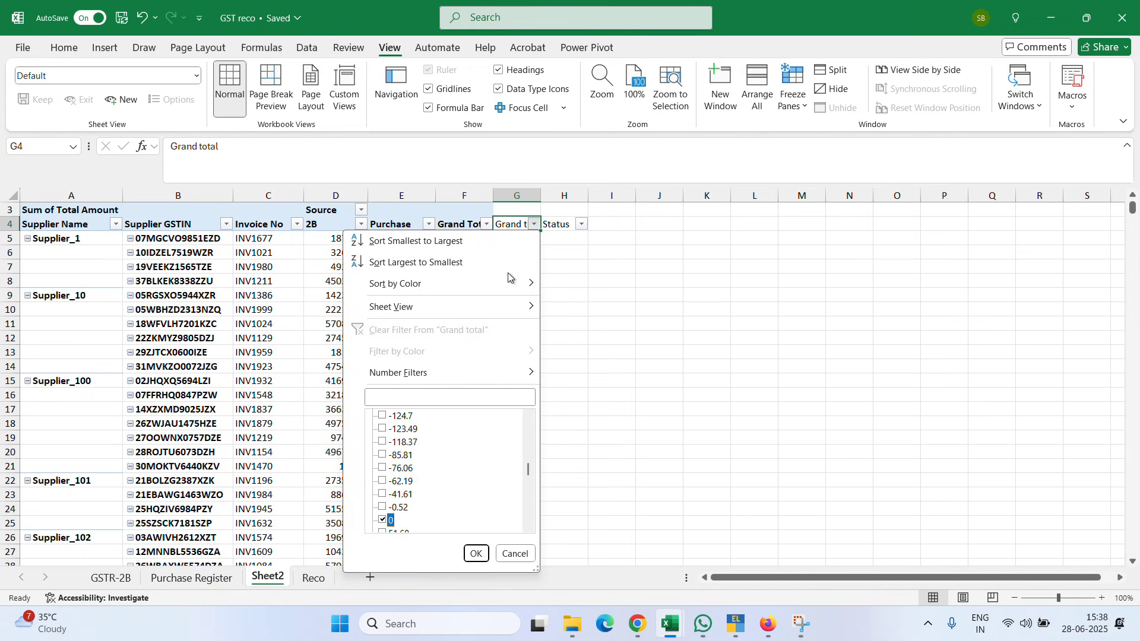
key("Return")
Step: Enter "Matched" as the Status in H5
key("Right")
key("Right")
key("Left")
key("Down")
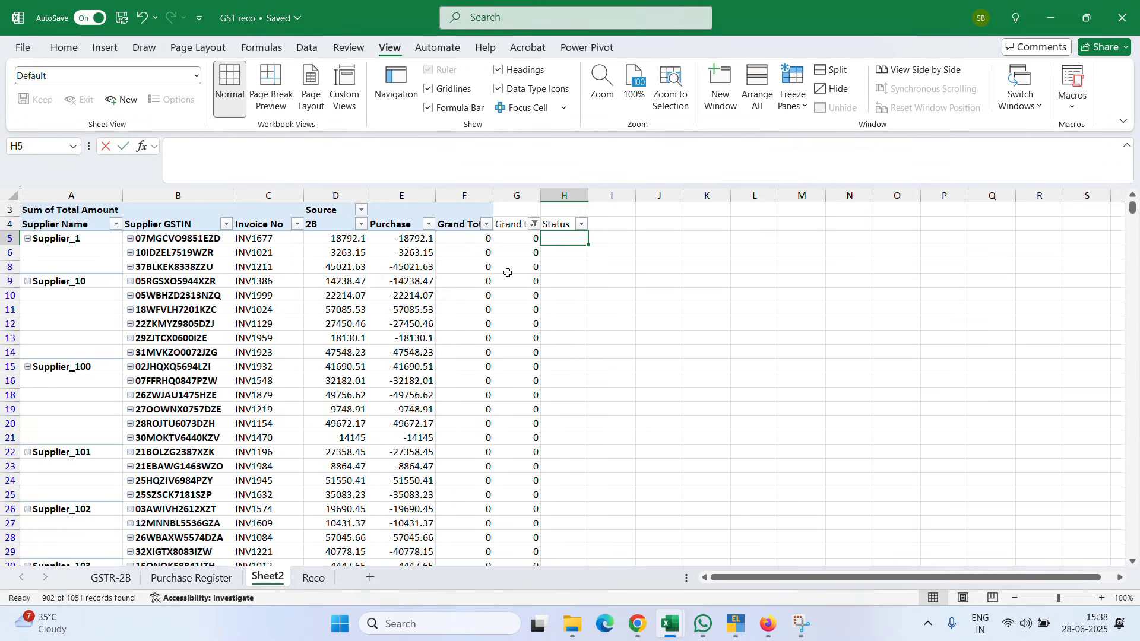
type("Matche")
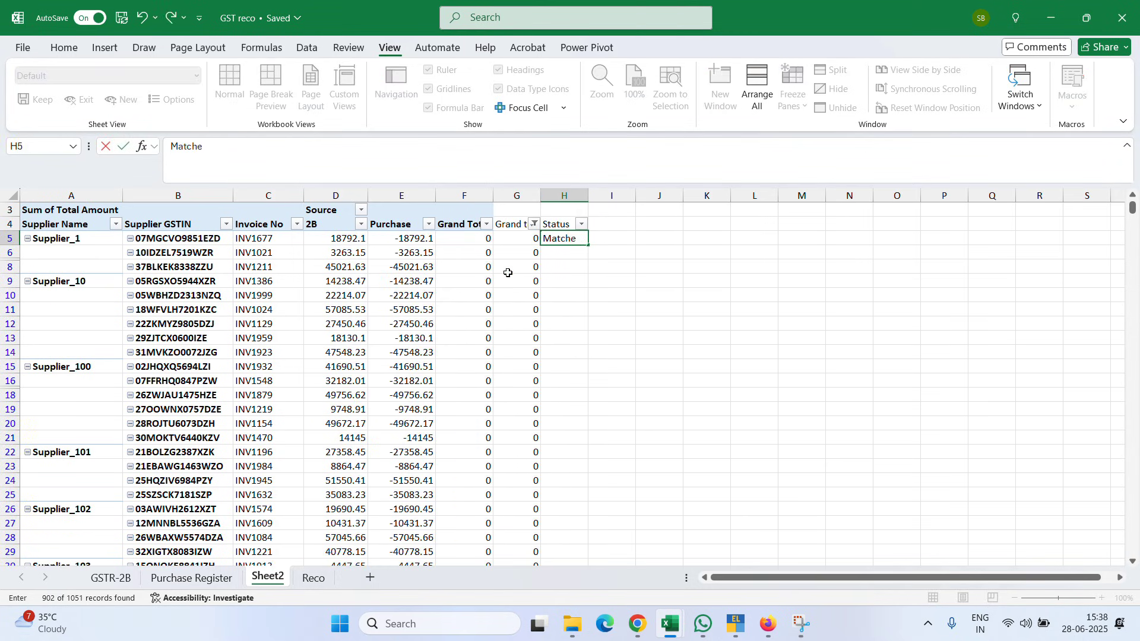
type("d")
key("Return")
Step: Copy the "Matched" status to all the filtered rows down to H1054
key("Up")
key("ctrl+c")
key("Left")
key("ctrl+Down")
key("Right")
key("ctrl+shift+Up")
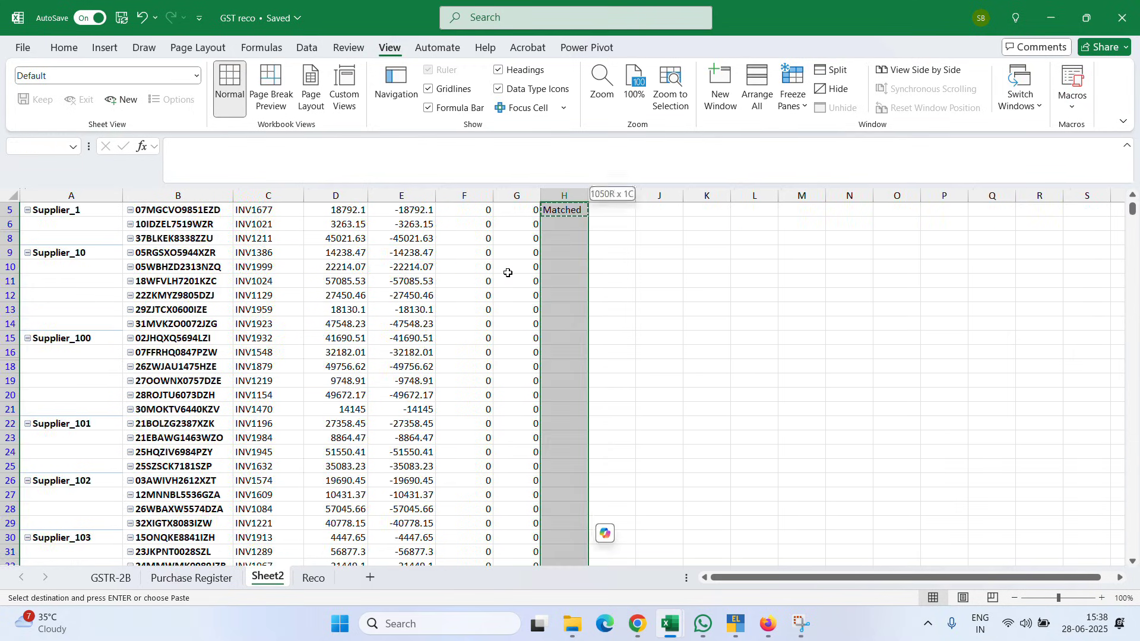
key("ctrl+v")
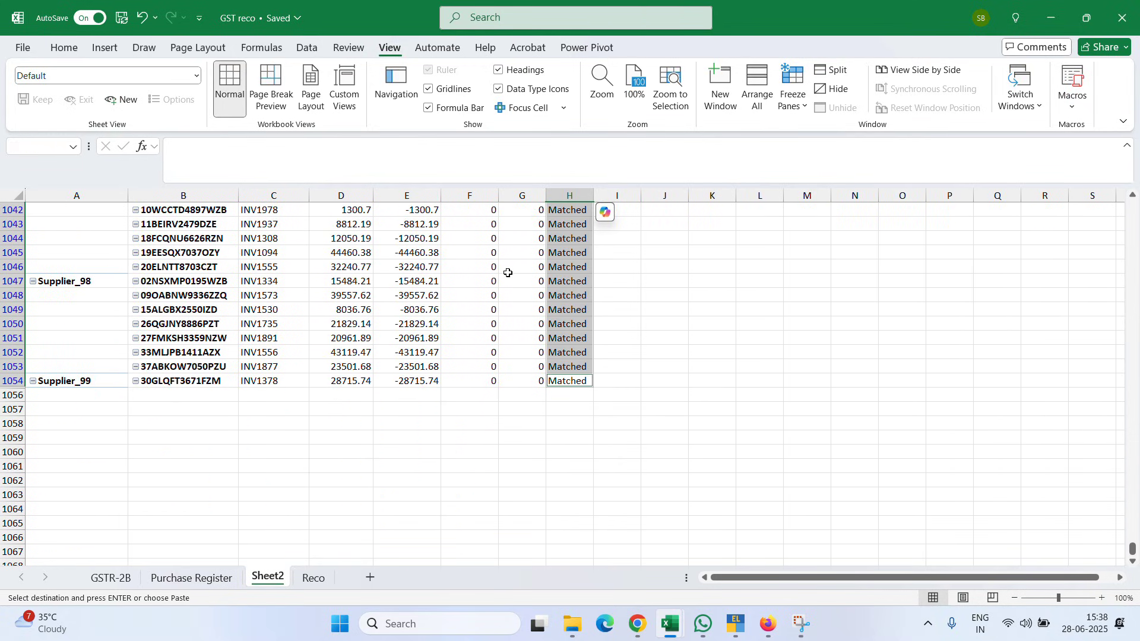
key("Escape")
Step: Clear the zero-only filter and filter the column G "Grand total" values to exclude 0
key("Up")
key("ctrl+Up")
key("alt+a")
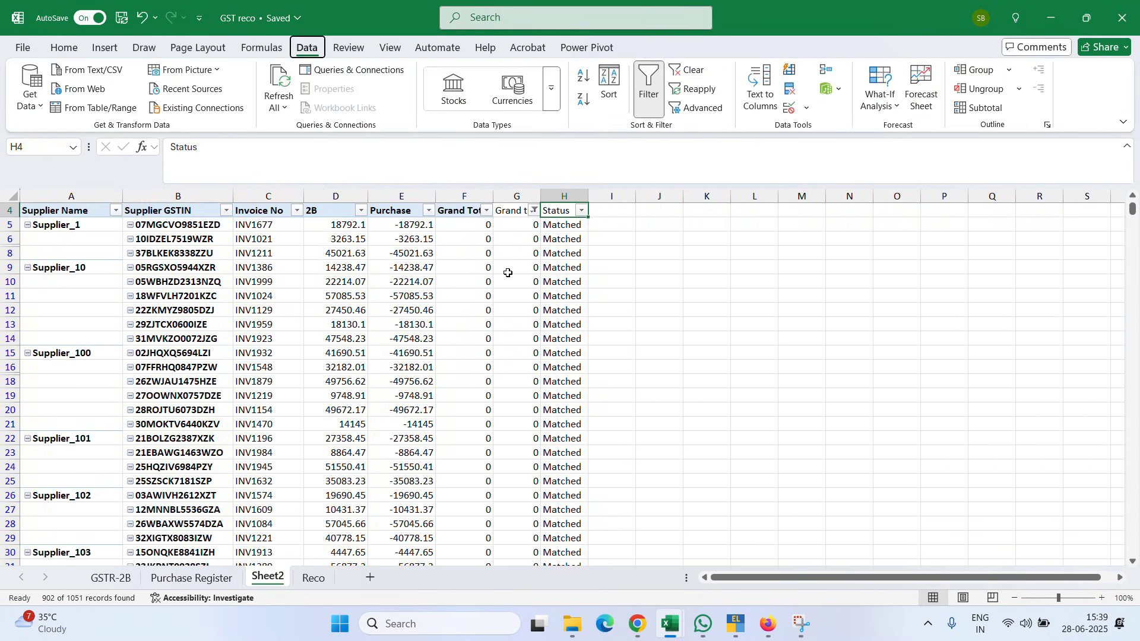
key("c")
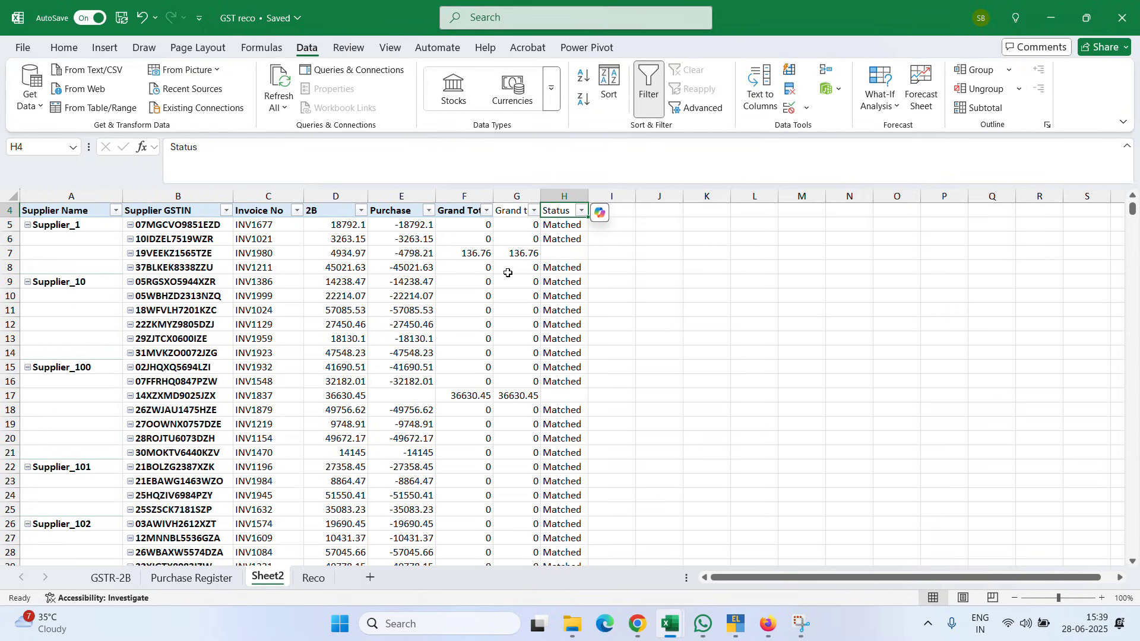
key("Left")
key("alt+Down")
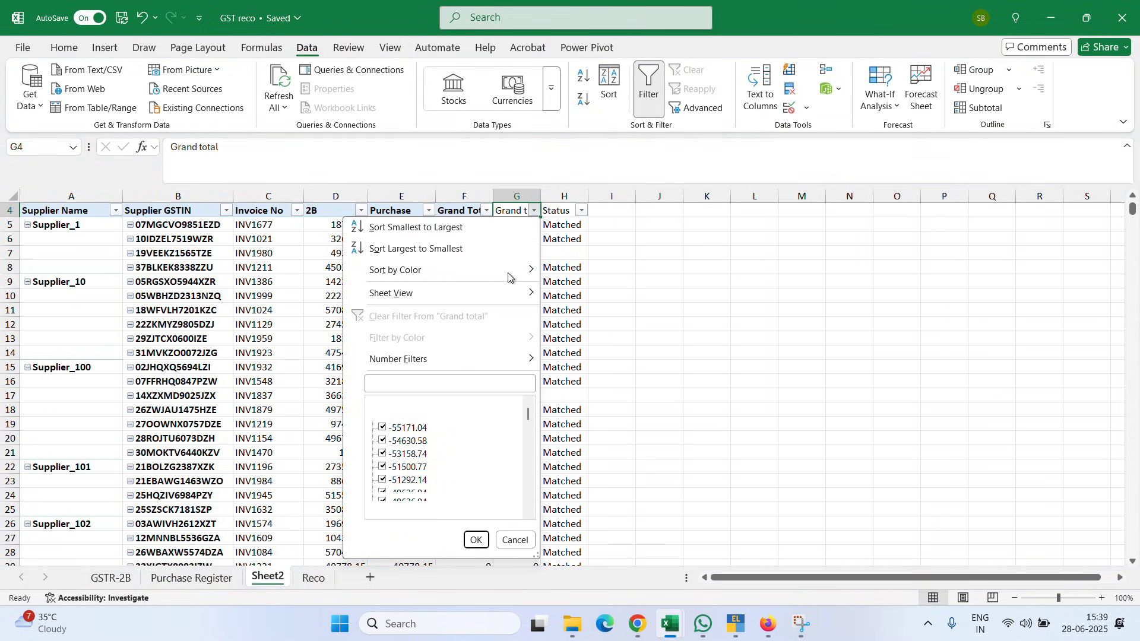
key("Return")
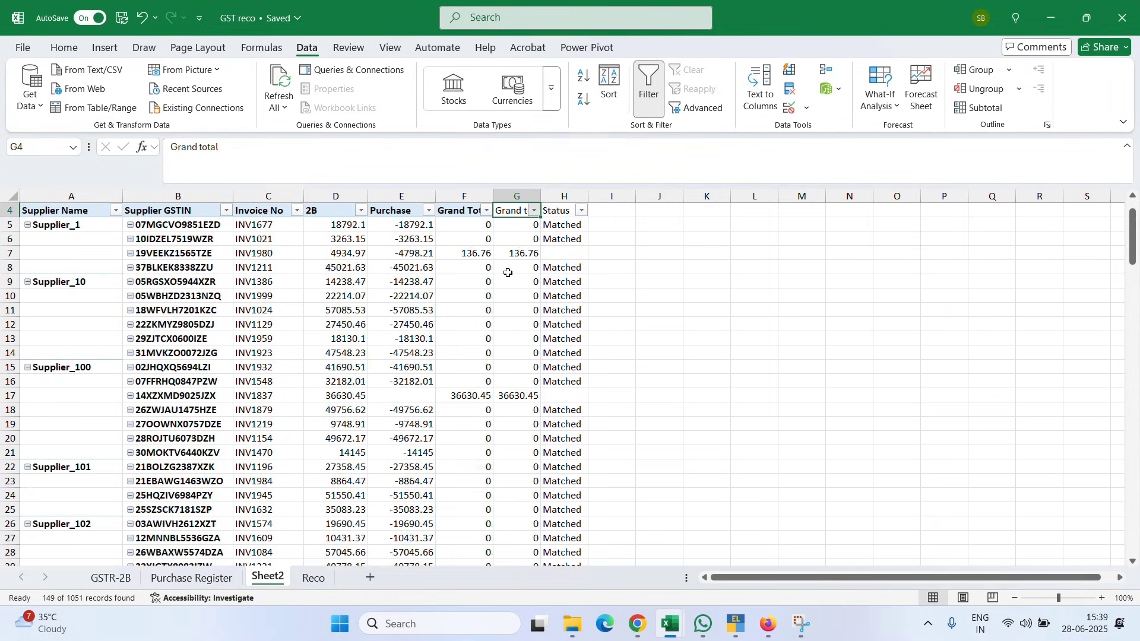
key("Down")
key("Left")
key("Left")
key("Left")
key("Left")
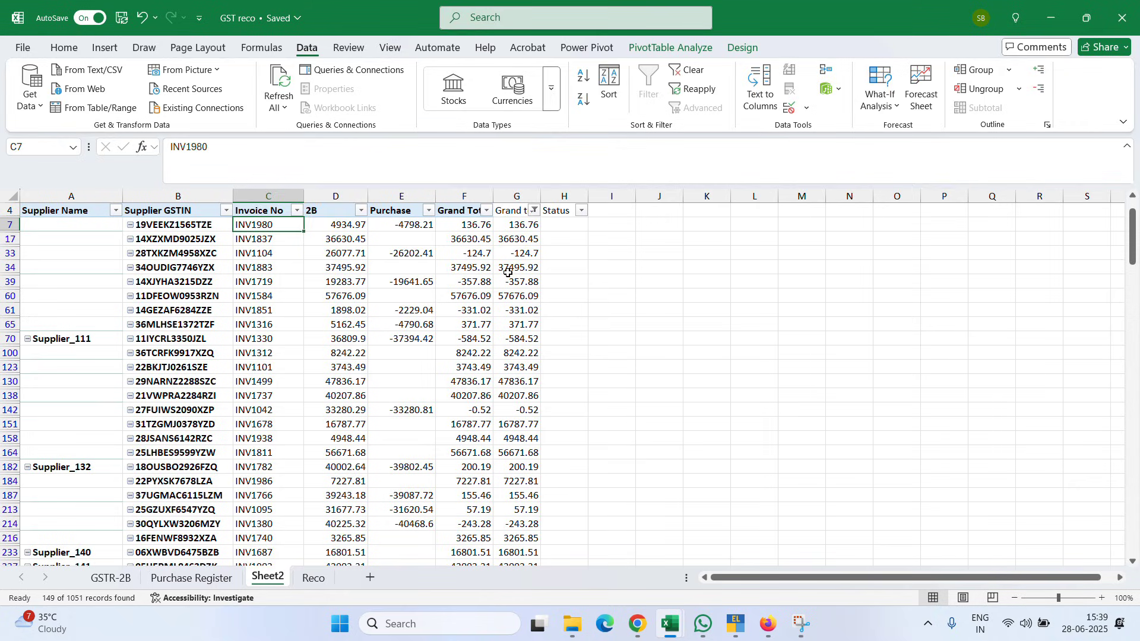
key("Right")
key("Up")
key("Right")
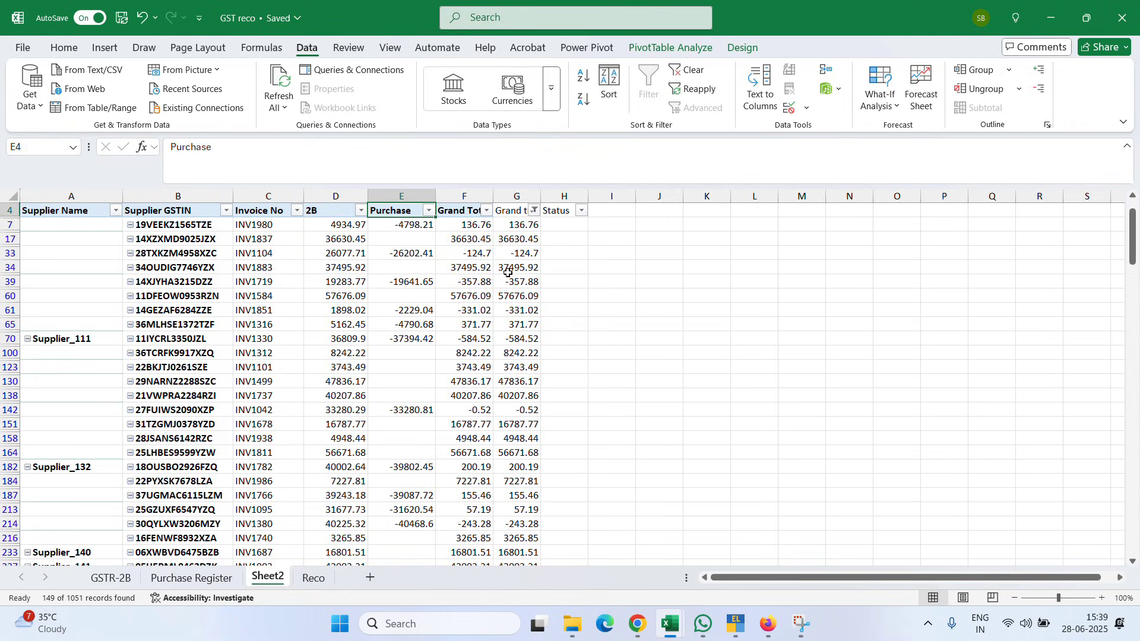
key("alt+Down")
key("Down")
key("Down")
key("Down")
key("Down")
key("Down")
key("Down")
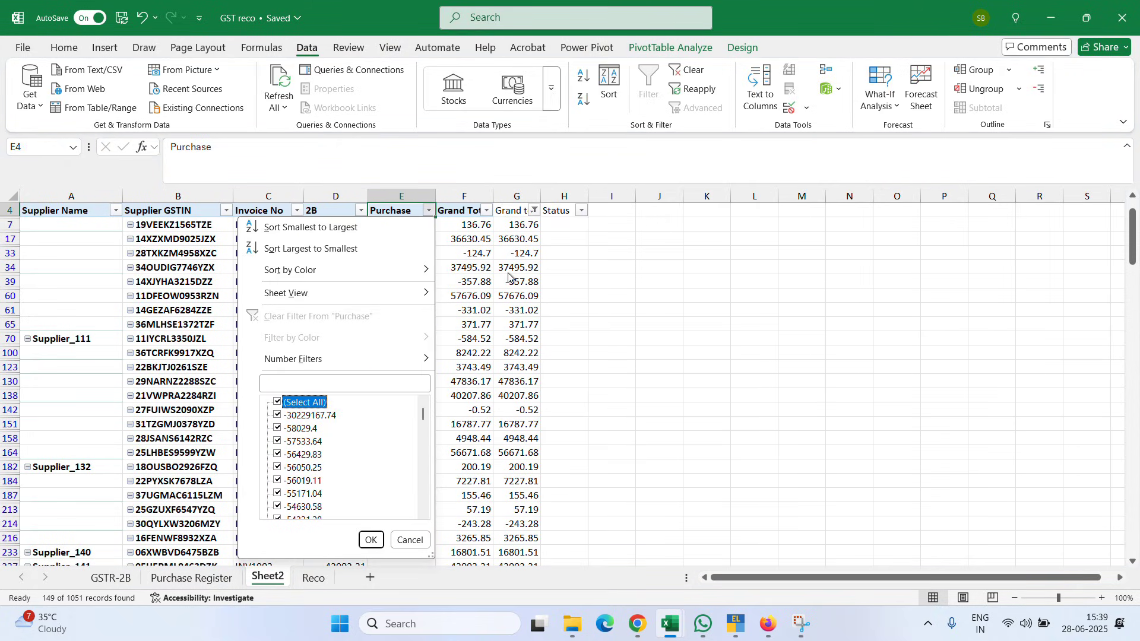
key("End")
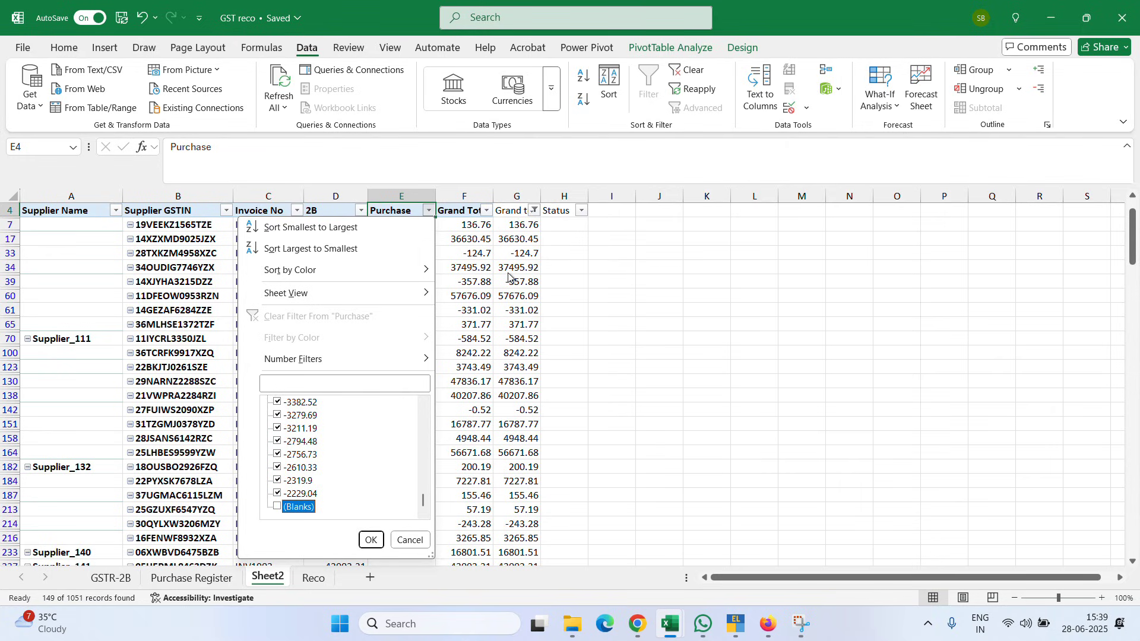
key("Escape")
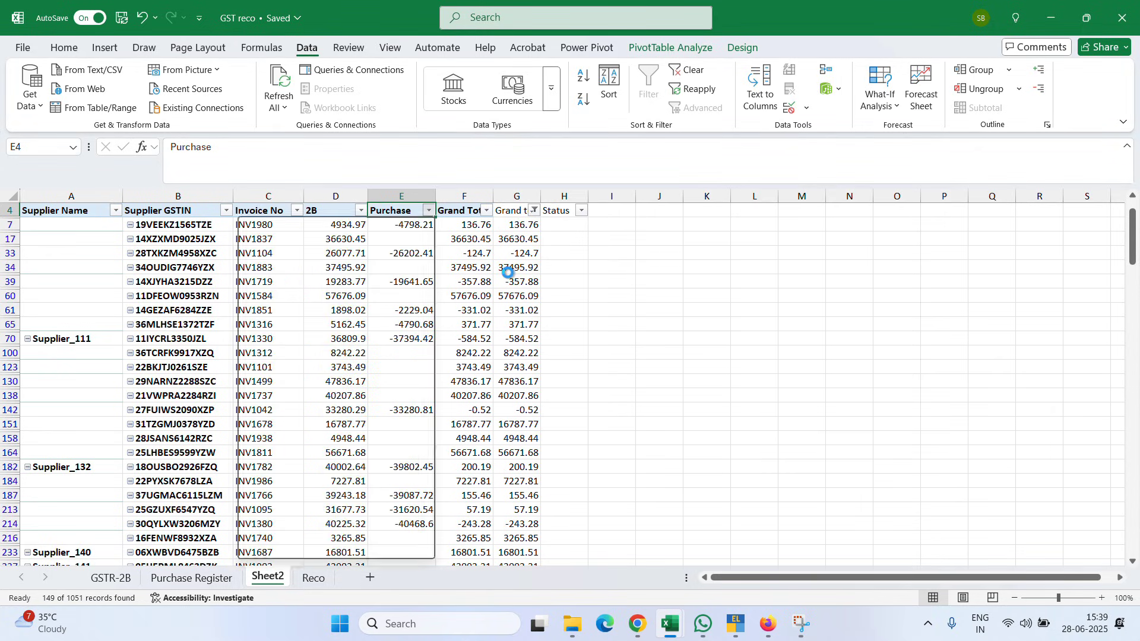
Step: Filter the Purchase column to show only (Blanks)
key("alt+Down")
key("Down")
key("Down")
key("Down")
key("Down")
key("Down")
key("Down")
key("space")
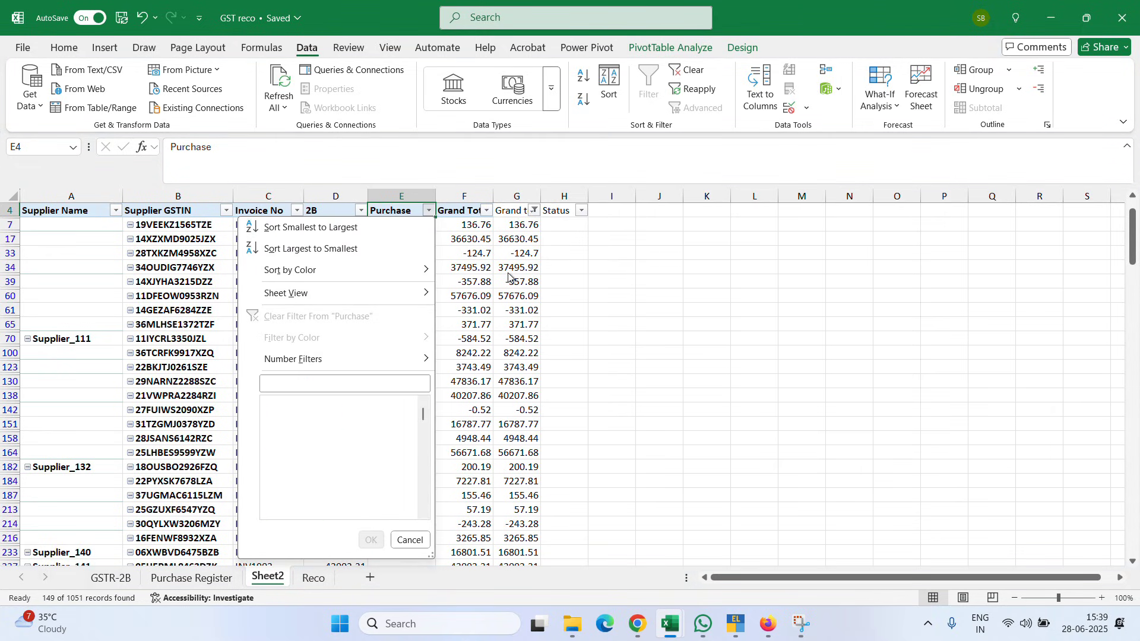
key("End")
key("space")
key("Return")
Step: Enter "Not in Books" as the Status of the first filtered invoice, in H17
key("Down")
key("Left")
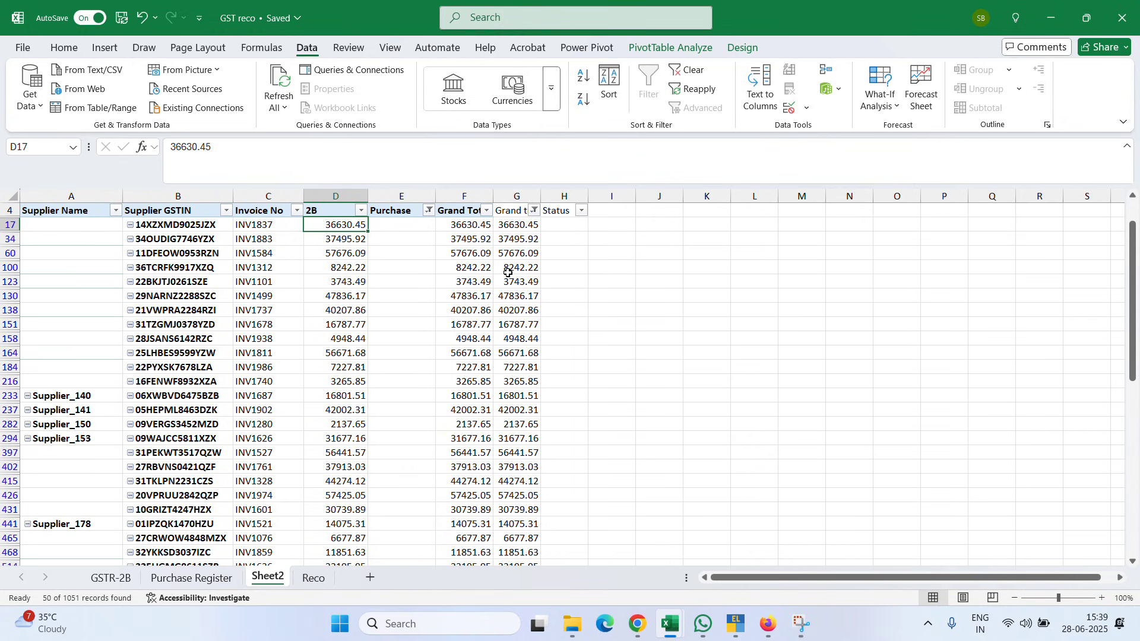
key("ctrl+Down")
key("Up")
key("ctrl+Up")
key("Right")
key("Right")
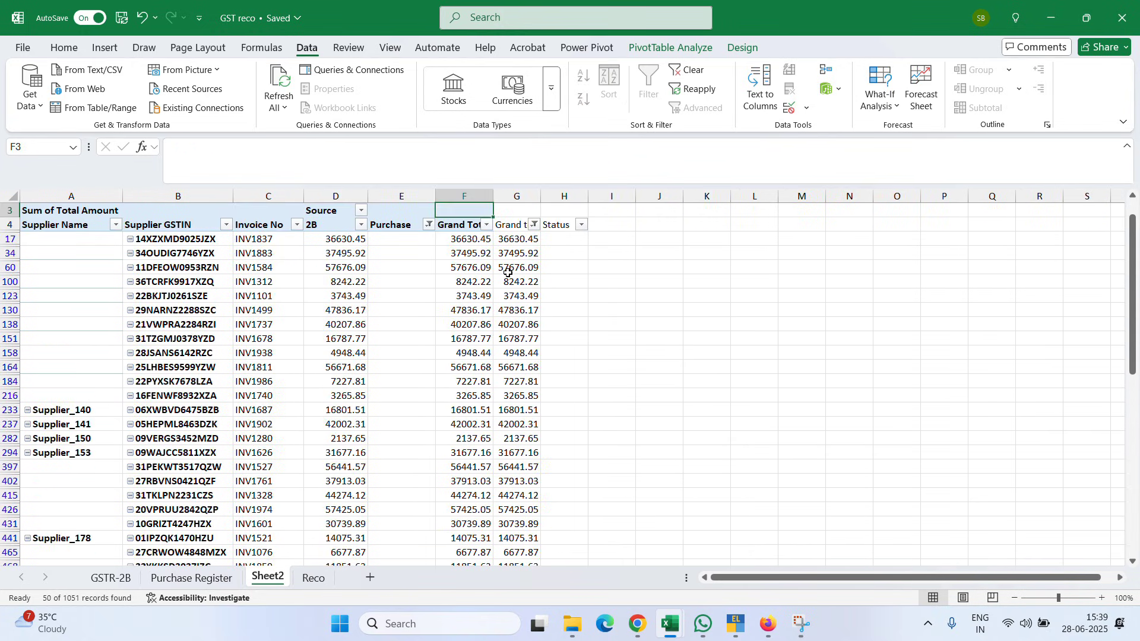
key("Down")
key("Right")
key("Right")
key("Down")
type("N")
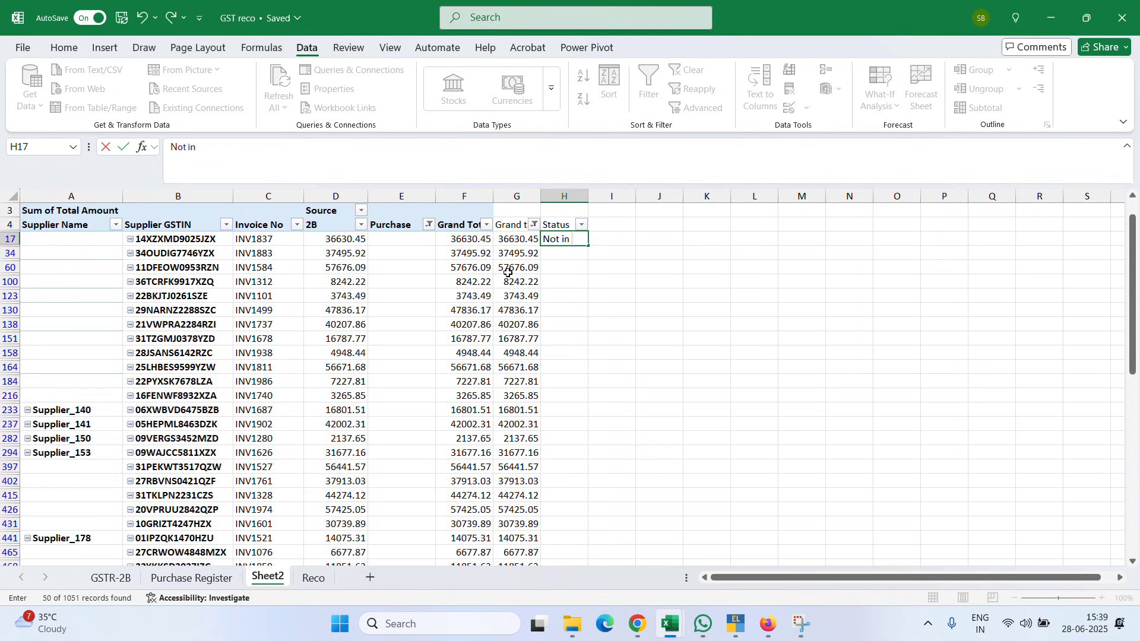
type("ot in Books")
key("Return")
Step: Copy the "Not in Books" status to all the filtered rows down to H1028
key("Up")
key("ctrl+c")
key("Left")
key("ctrl+Down")
key("Right")
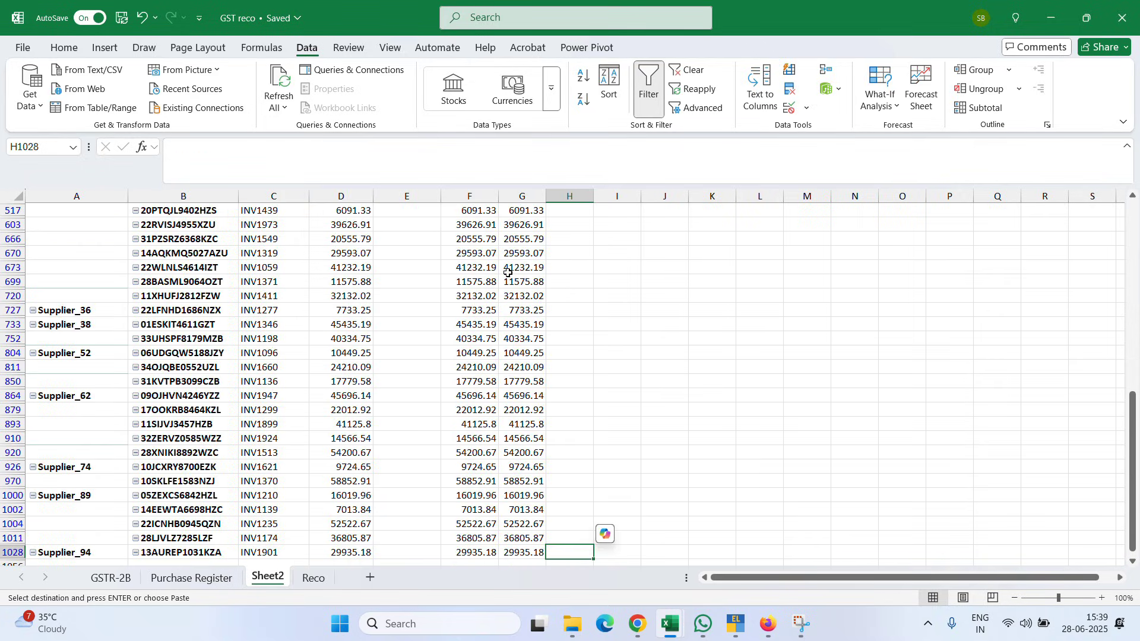
key("ctrl+shift+Up")
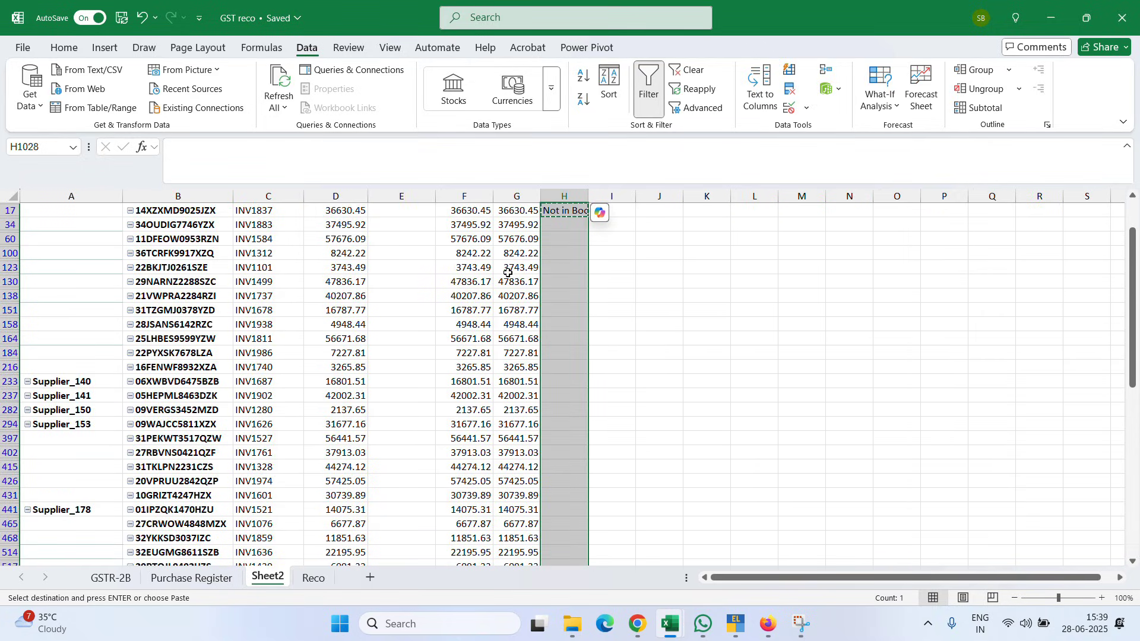
key("Return")
key("Up")
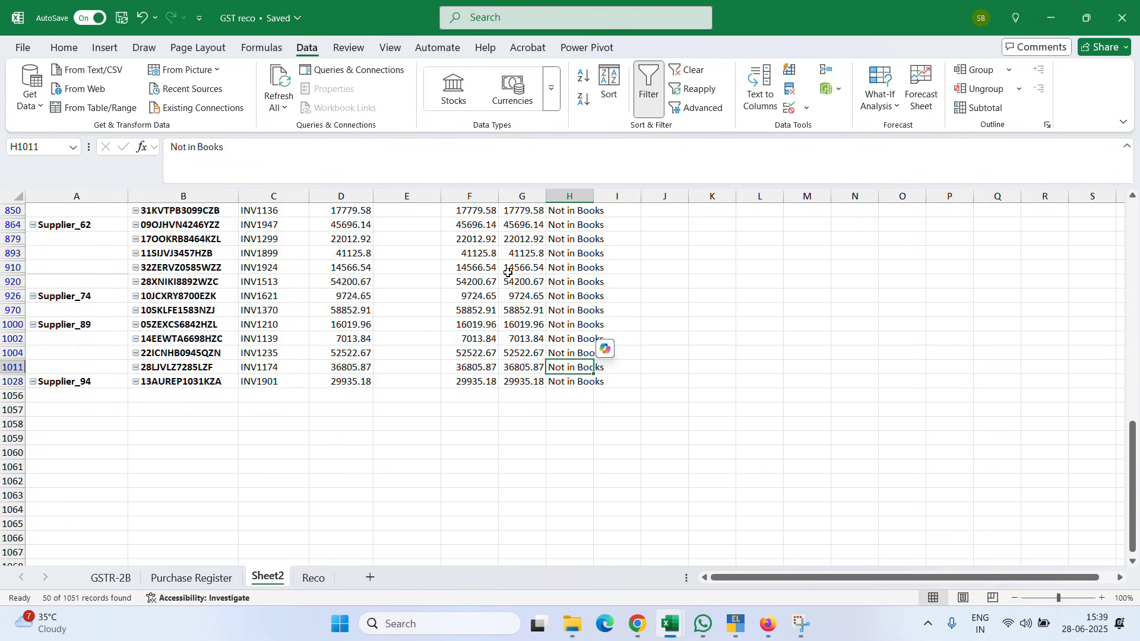
Step: Clear the filter on the Purchase column and select the 2B header
key("ctrl+Up")
key("Left")
key("Left")
key("Left")
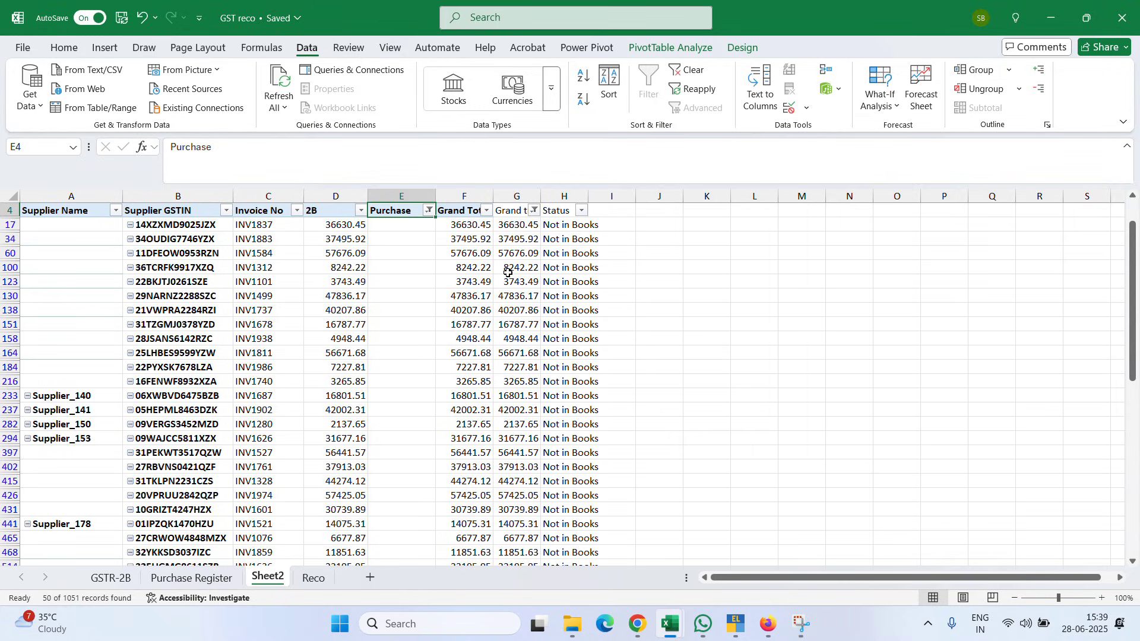
key("alt+Down")
key("Down")
key("Up")
key("Down")
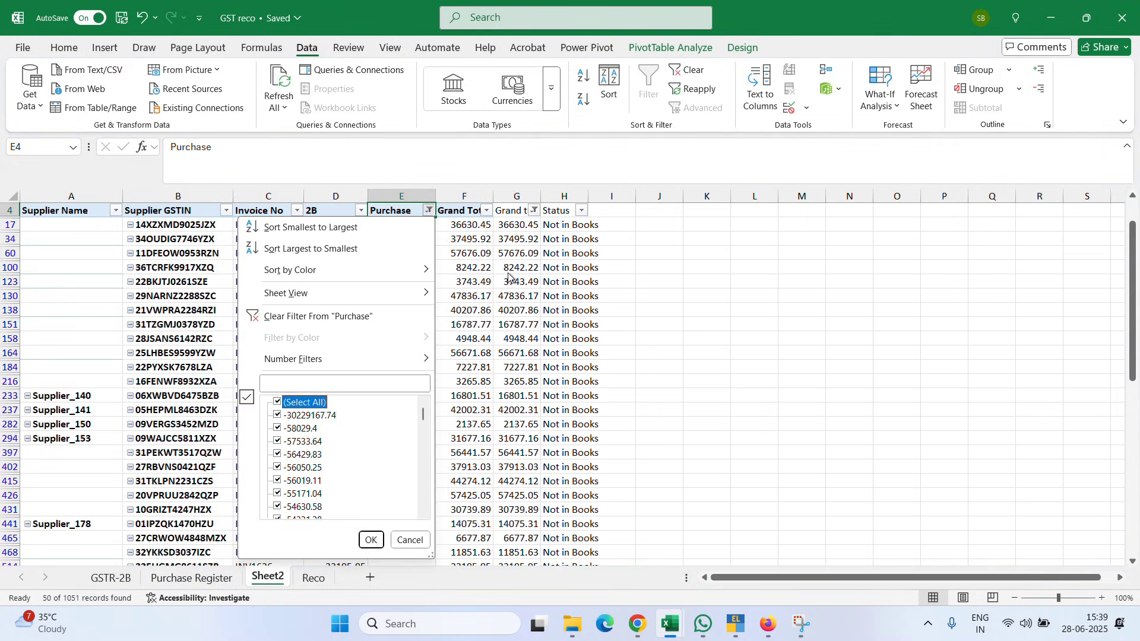
key("Return")
key("Left")
Step: Try to filter the 2B column to show only (Blanks)
key("alt+Down")
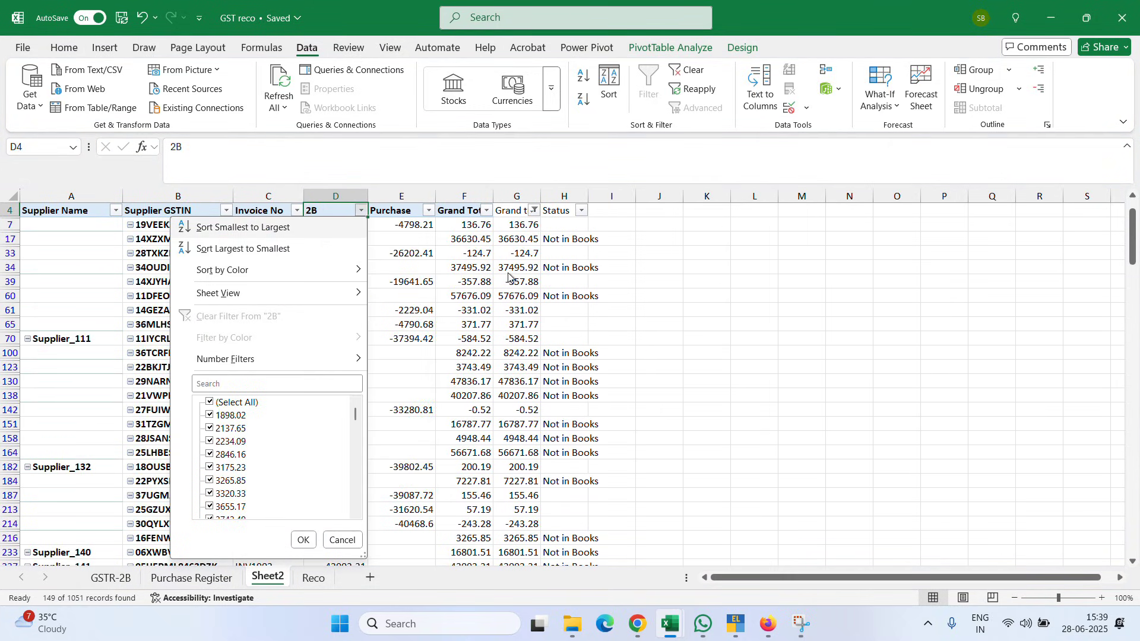
key("e")
key("Down")
key("space")
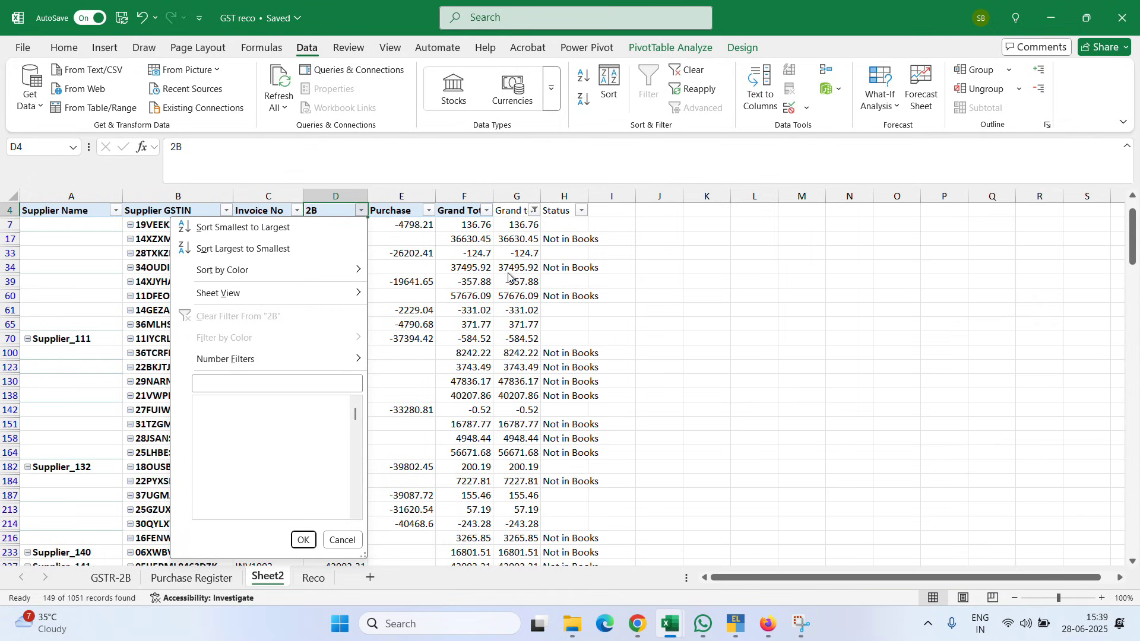
key("End")
key("space")
key("Return")
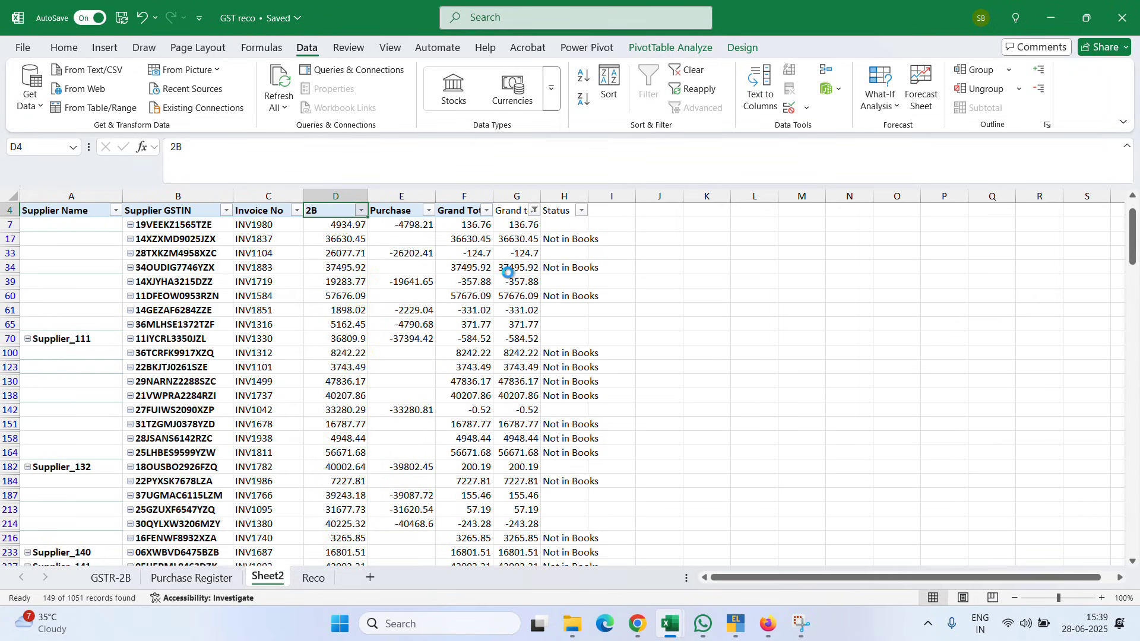
Step: Filter the 2B column to show only the (Blanks) entries
key("alt+Down")
key("Down")
key("Down")
key("e")
key("Down")
key("space")
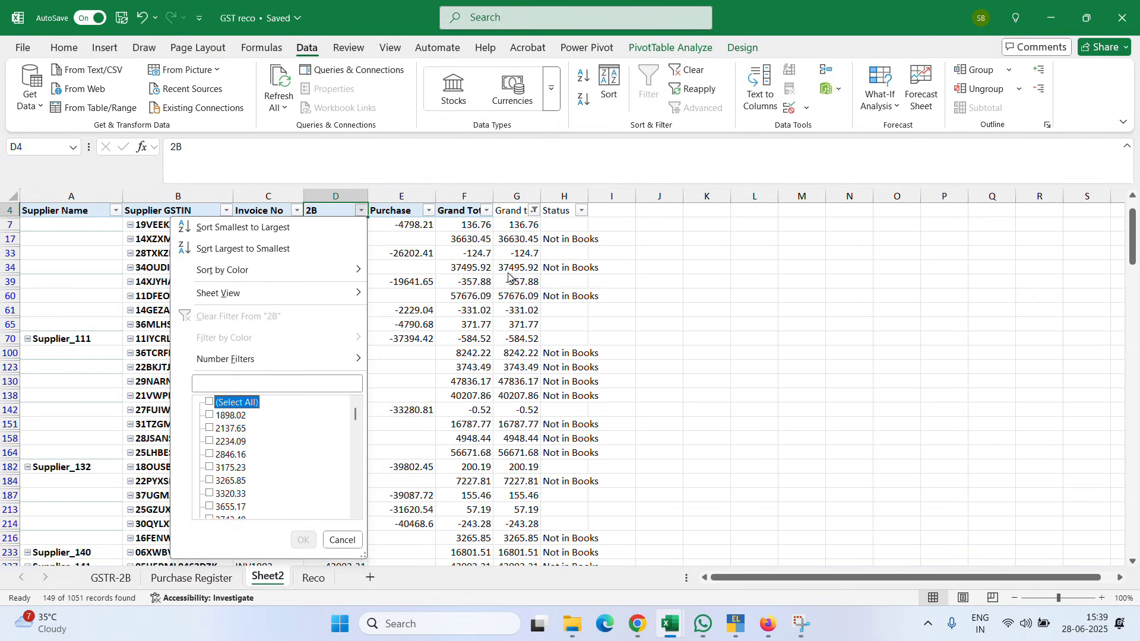
key("End")
key("space")
key("Return")
Step: Enter "Not in 2B" as the Status of the first filtered invoice, in H588
key("Right")
key("Right")
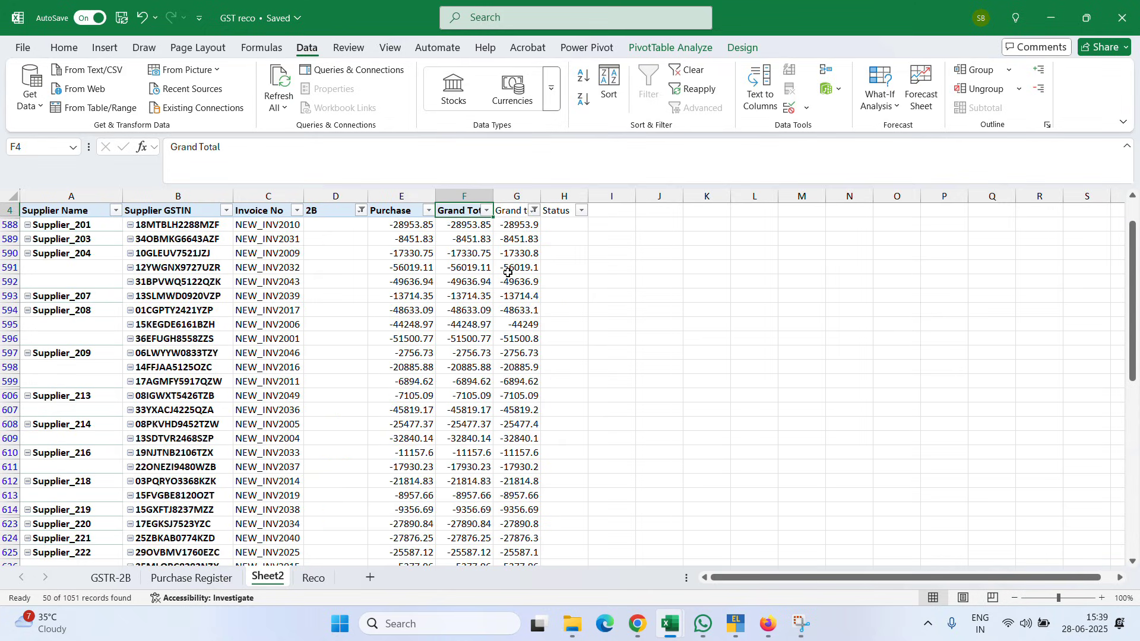
key("Right")
key("Right")
key("Down")
type("N")
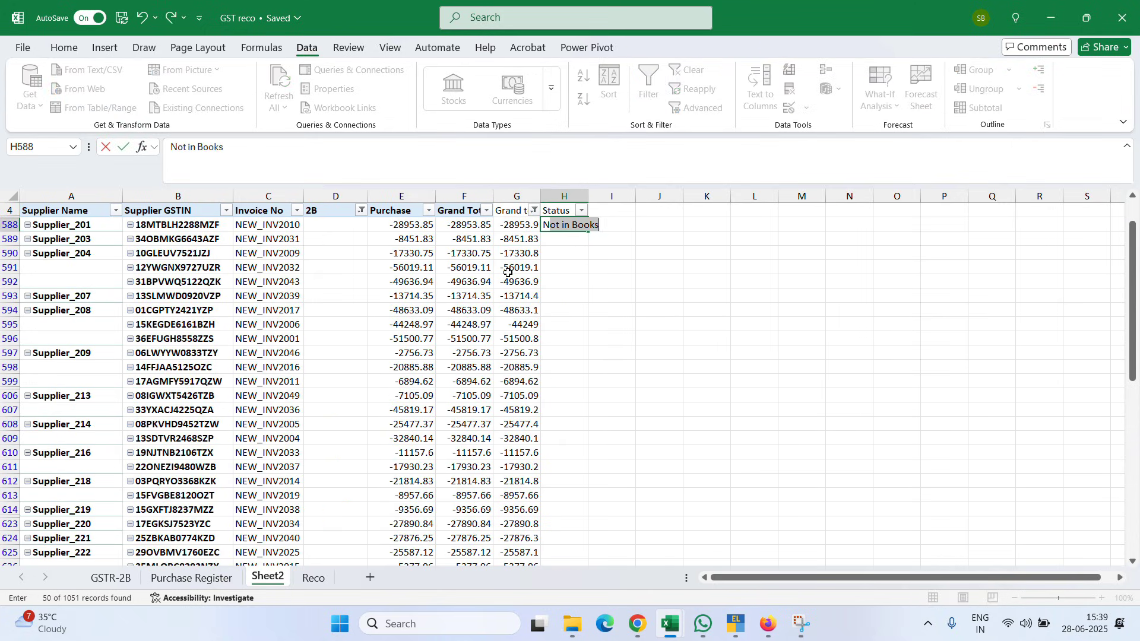
type("o t")
key("BackSpace")
key("BackSpace")
type("t")
key("BackSpace")
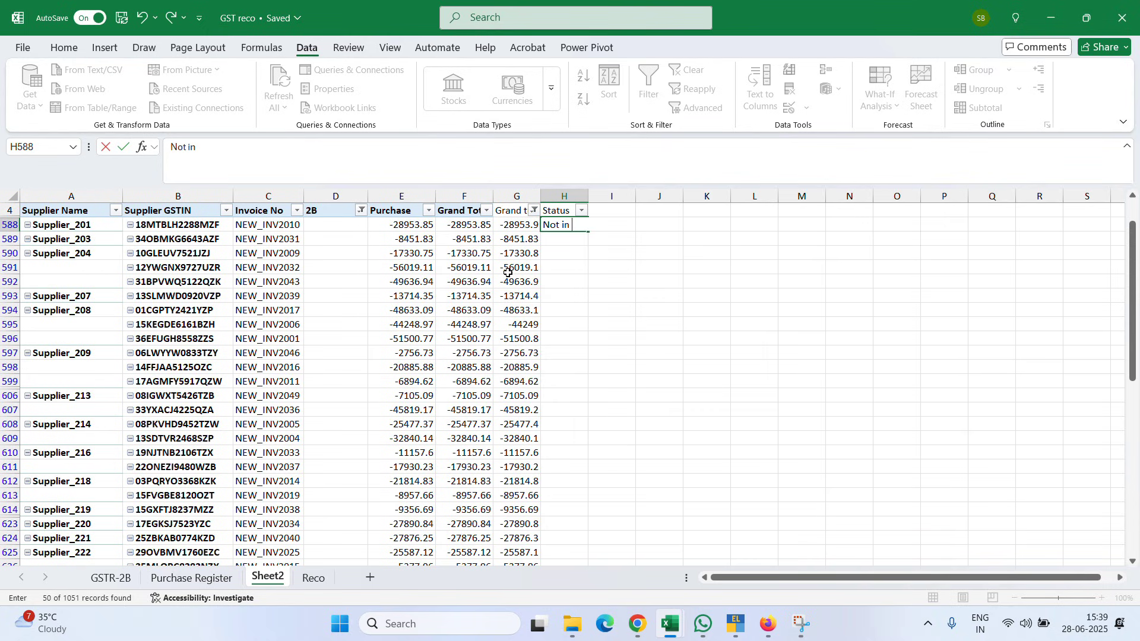
key("Return")
Step: Copy the "Not in 2B" status from H588 to all the filtered rows down to H661
key("Up")
key("ctrl+c")
key("Left")
key("ctrl+Down")
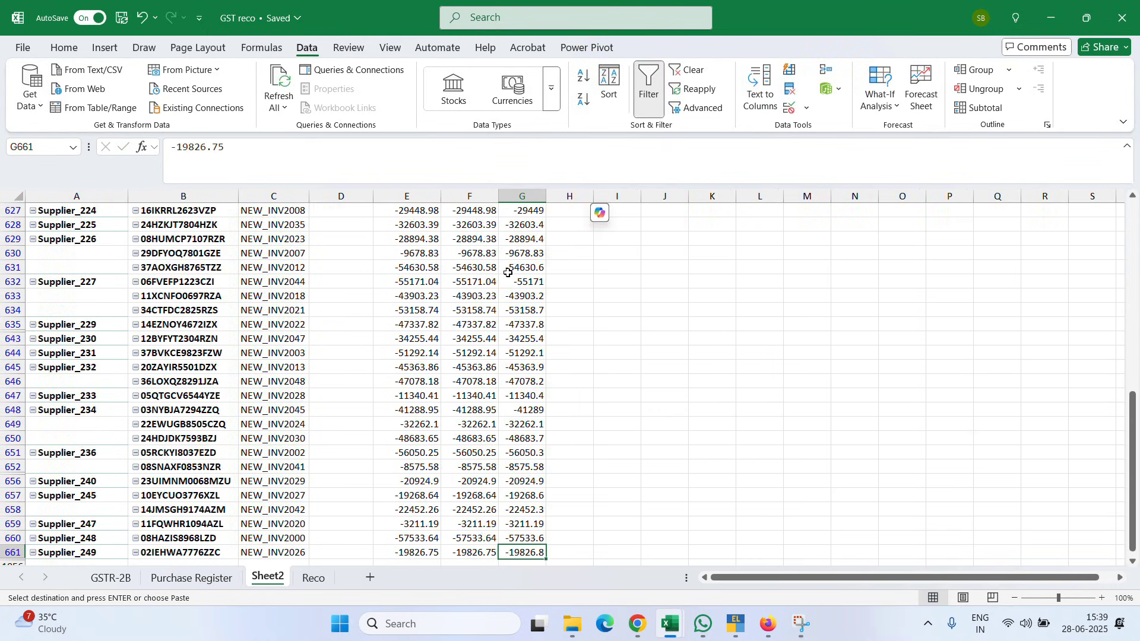
key("Right")
key("ctrl+shift+Up")
scroll(508, 272, "down", 9)
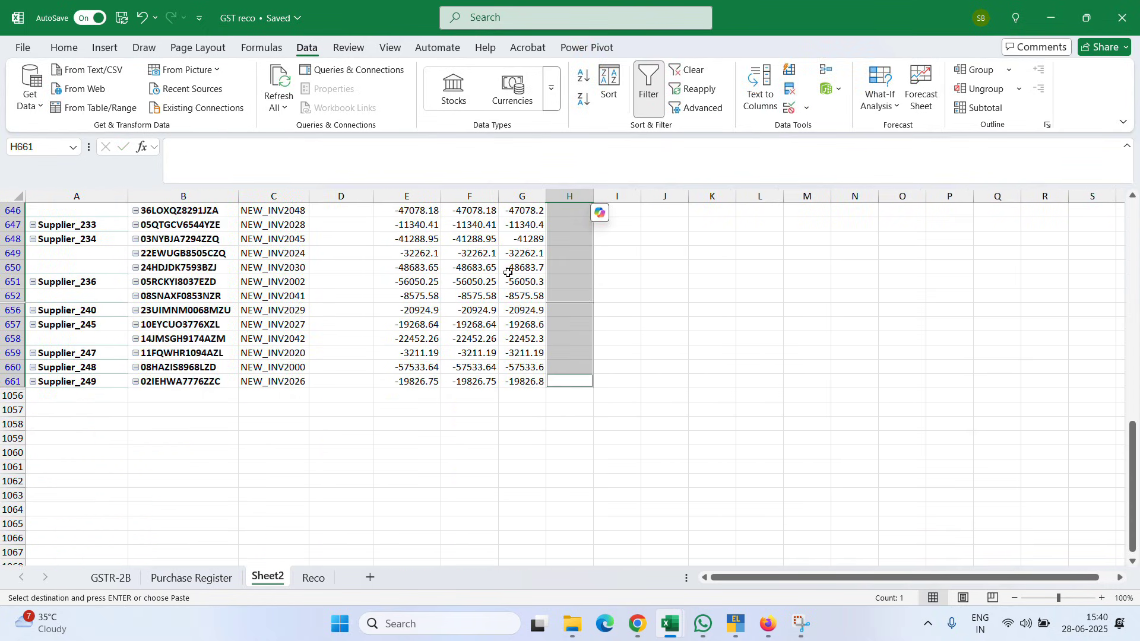
key("ctrl+v")
key("Escape")
key("Up")
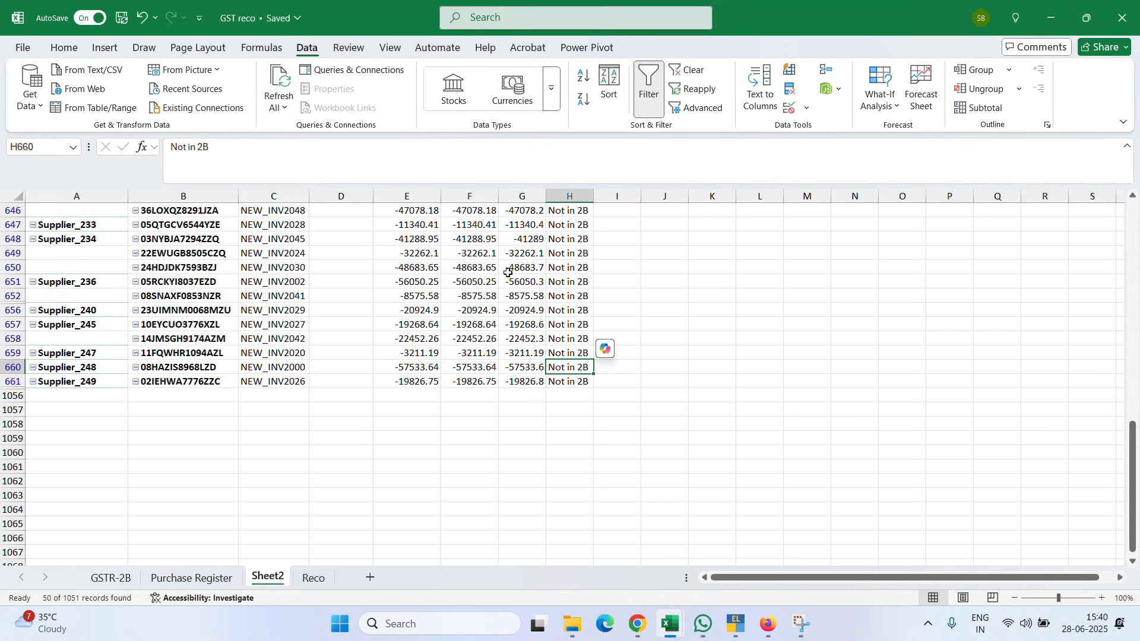
Step: Reselect all values in the 2B column's filter to remove the (Blanks) restriction
key("ctrl+Up")
key("Left")
key("Left")
key("Left")
key("Left")
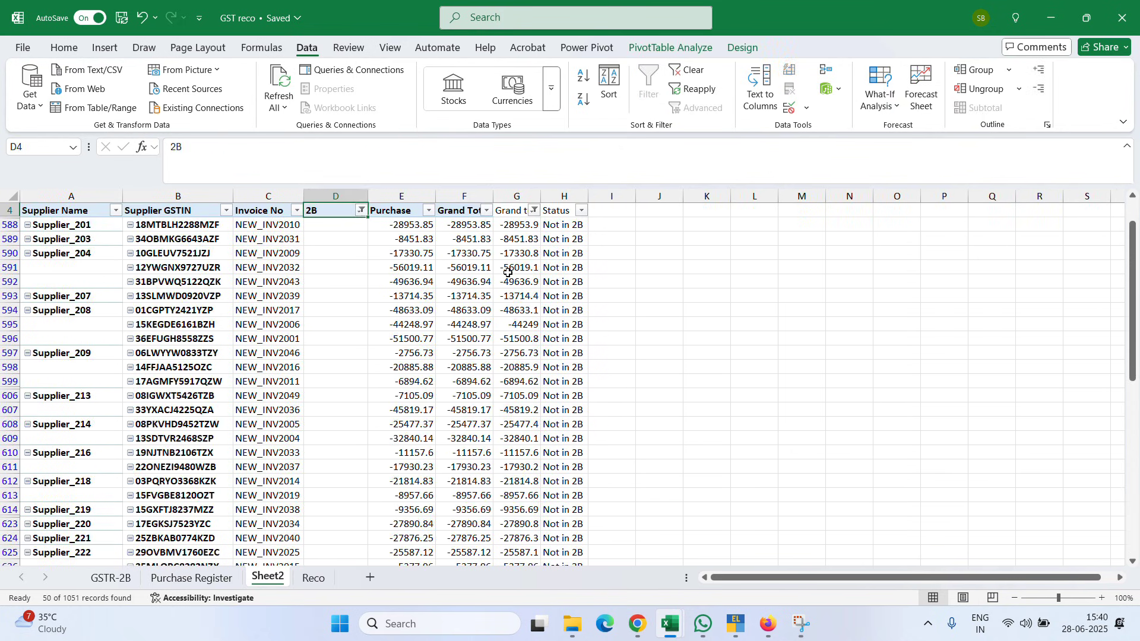
key("alt+Down")
key("Down")
key("Down")
key("Down")
key("Down")
key("Down")
key("Down")
key("Down")
key("Down")
key("space")
key("Return")
Step: Filter the Status column to show only (Blanks), leaving the invoices that have no label
key("Right")
key("Right")
key("Right")
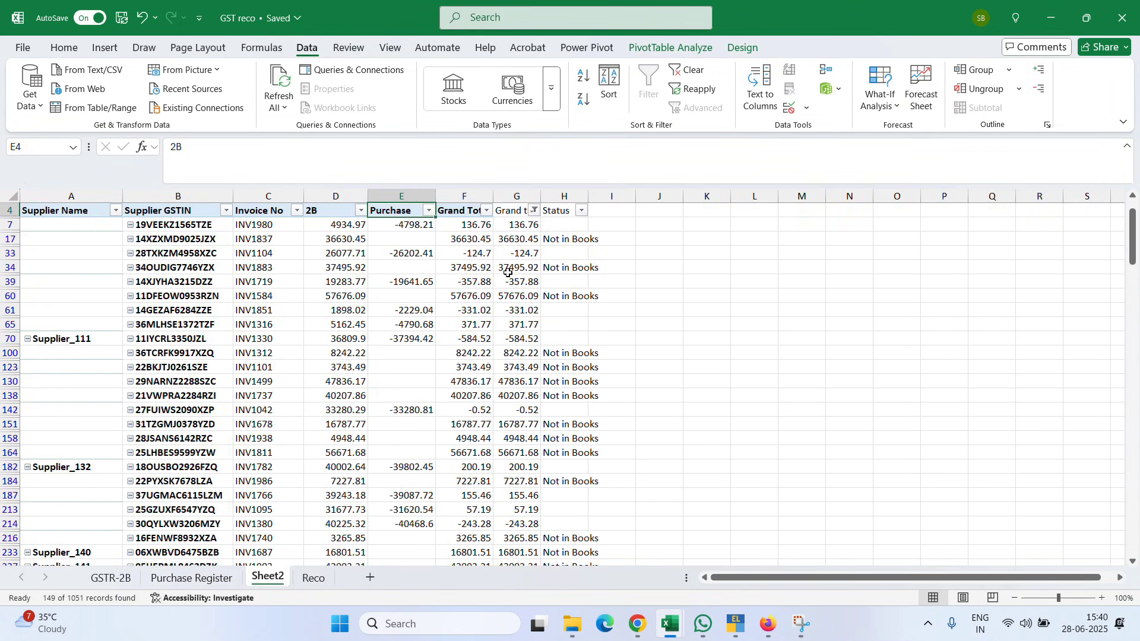
key("Right")
key("alt+Down")
key("Down")
key("Down")
key("Down")
key("Down")
key("Down")
key("Down")
key("Down")
key("Down")
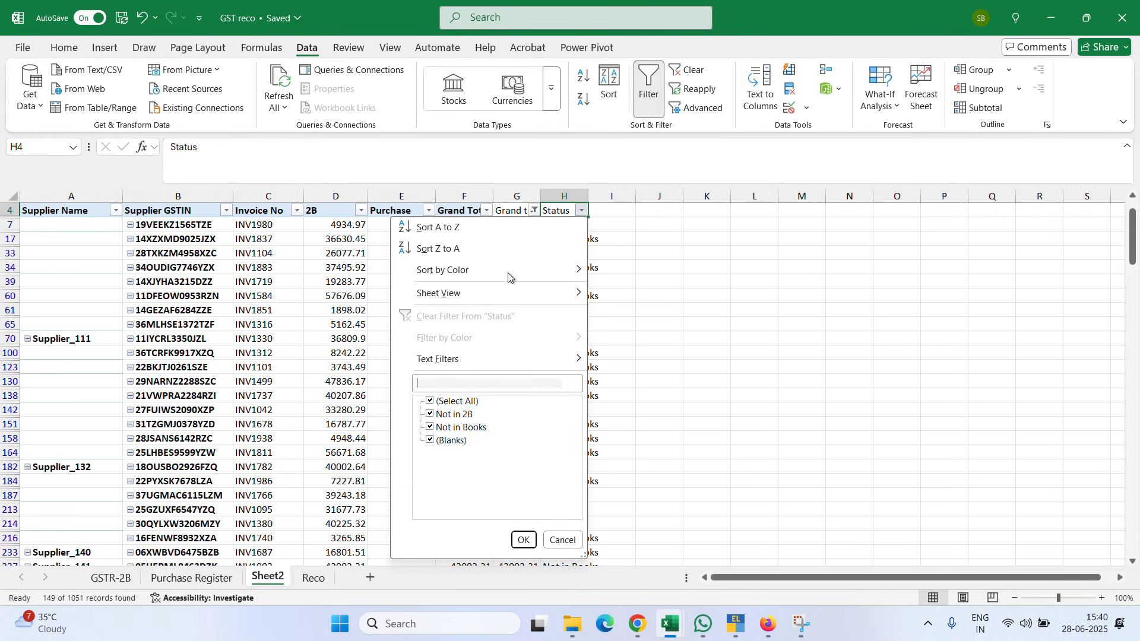
key("space")
key("Down")
key("Down")
key("Down")
key("space")
key("Return")
Step: Compare the 2B, Purchase and Grand total amounts of the first unlabelled invoice in row 7
key("Down")
key("Left")
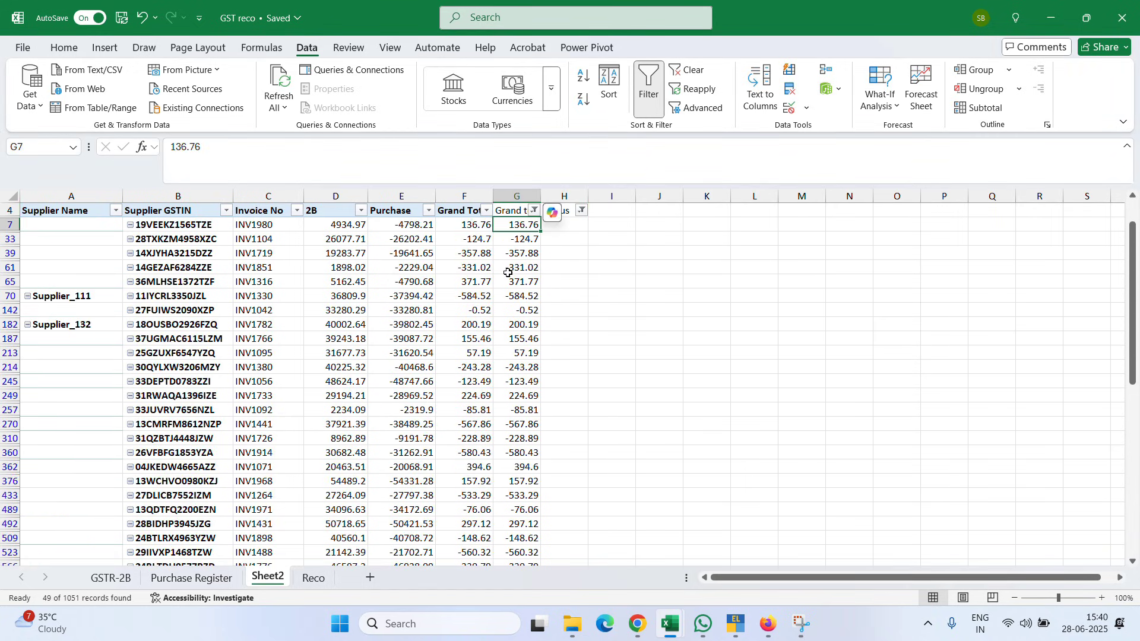
key("Left")
key("Left")
key("Left")
key("Right")
key("Right")
key("Right")
key("Left")
key("Left")
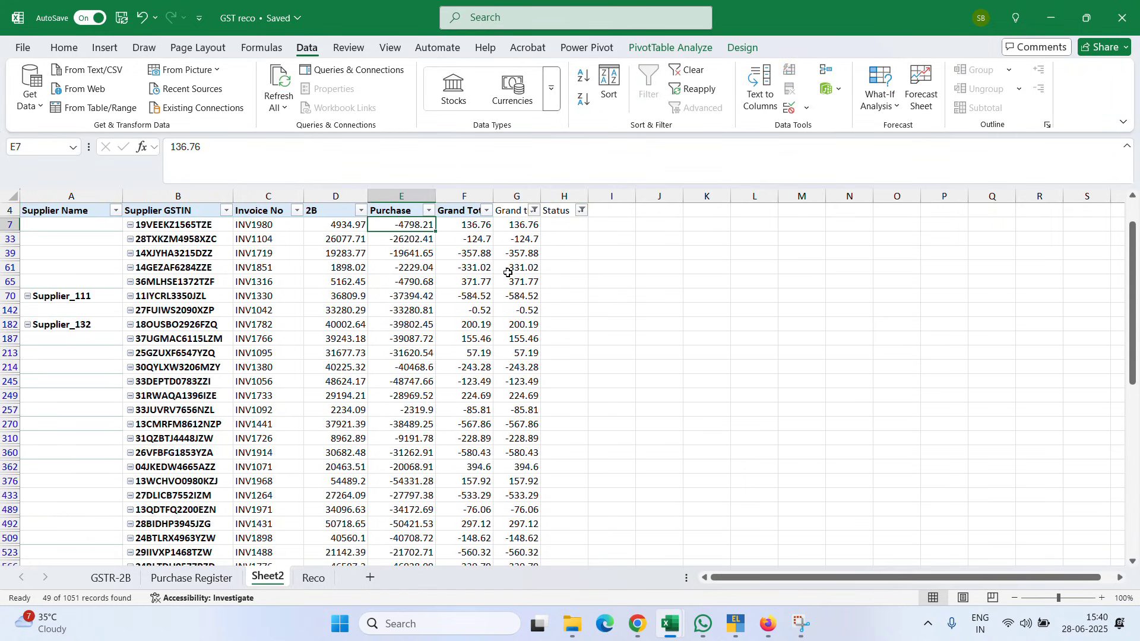
key("Left")
key("Left")
key("Right")
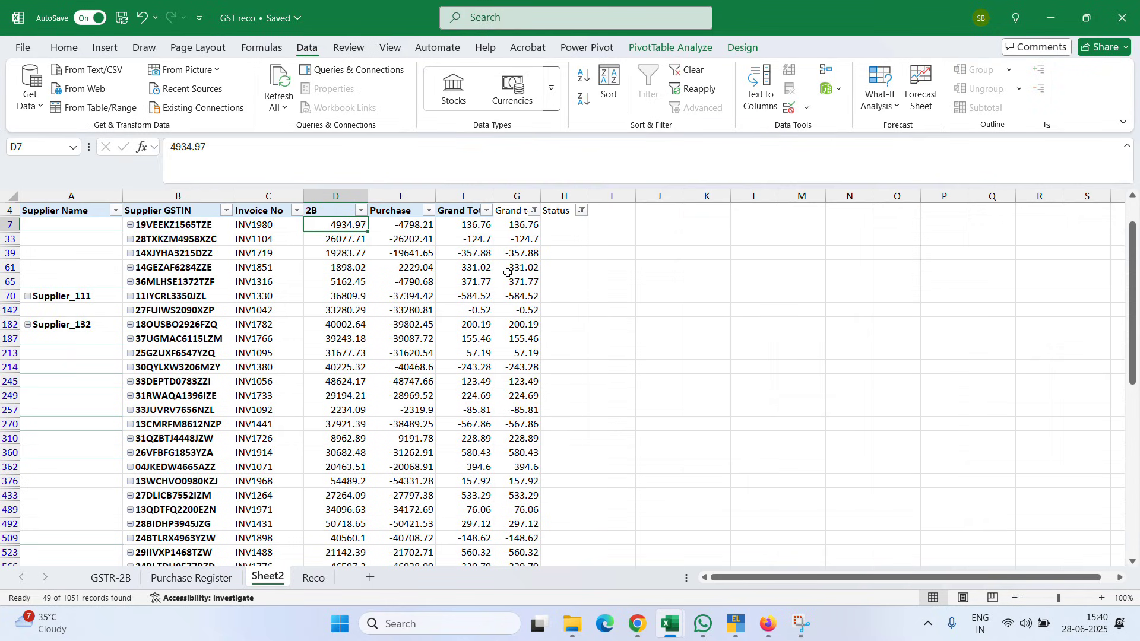
key("Right")
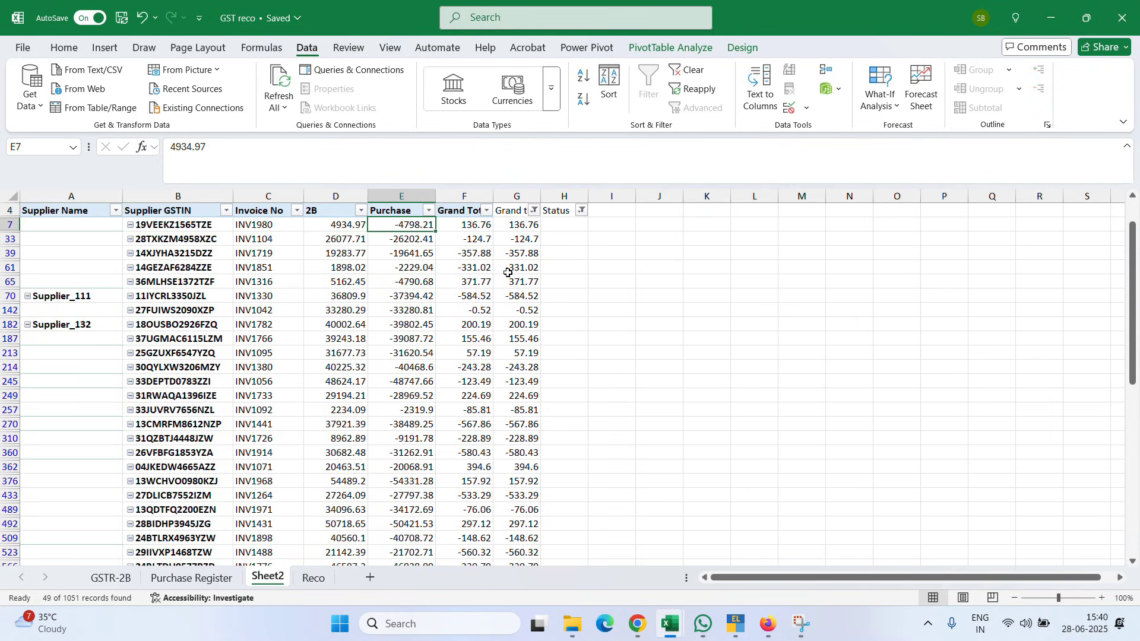
key("Right")
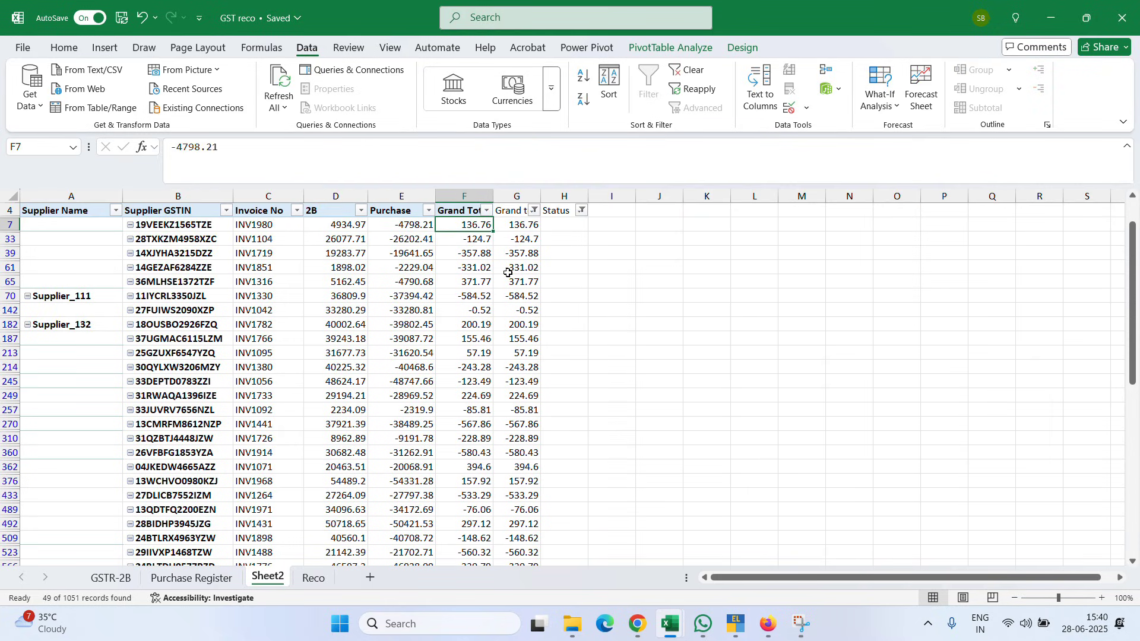
key("Right")
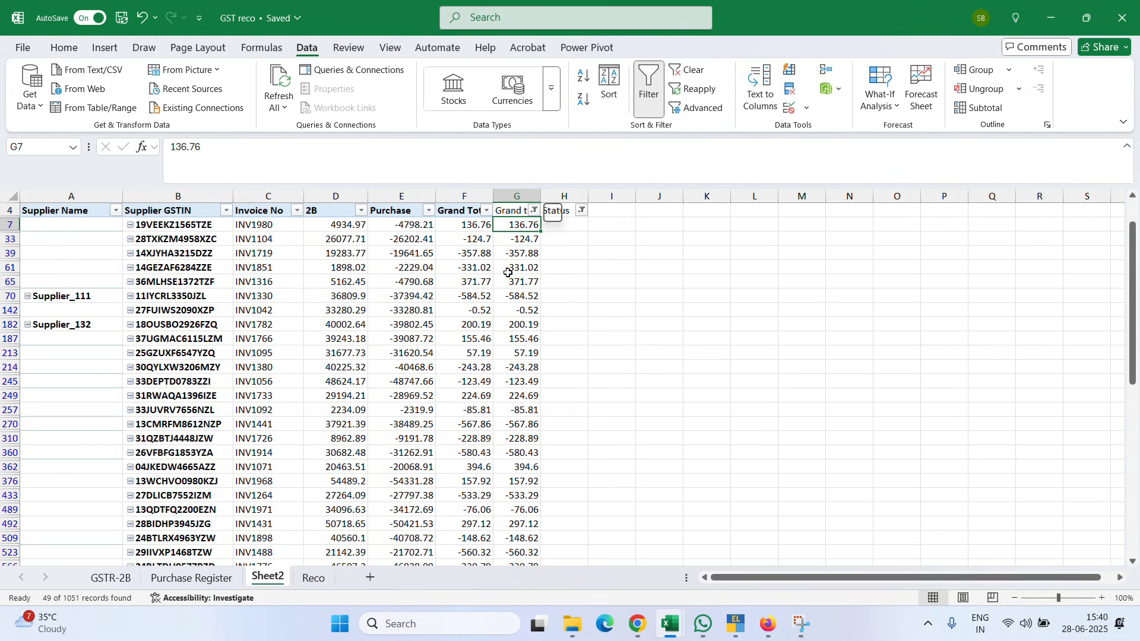
key("ctrl+Down")
key("ctrl+Up")
Step: Enter "Mismatch Invoices" as the Status of the first filtered invoice, in H7
key("Right")
key("Down")
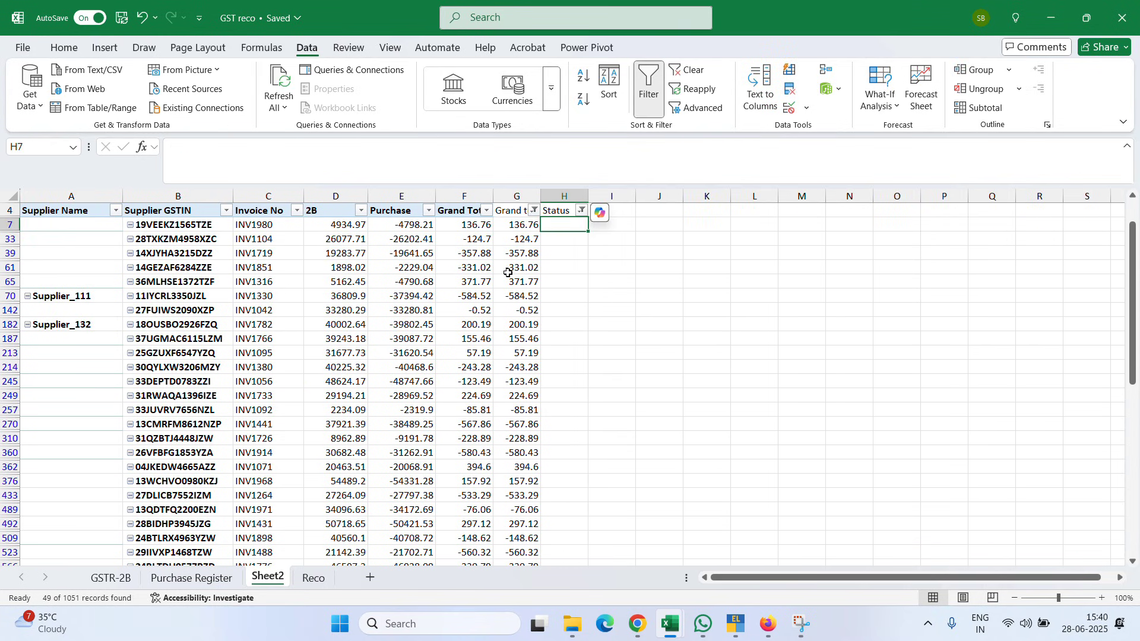
type("Mismatch I")
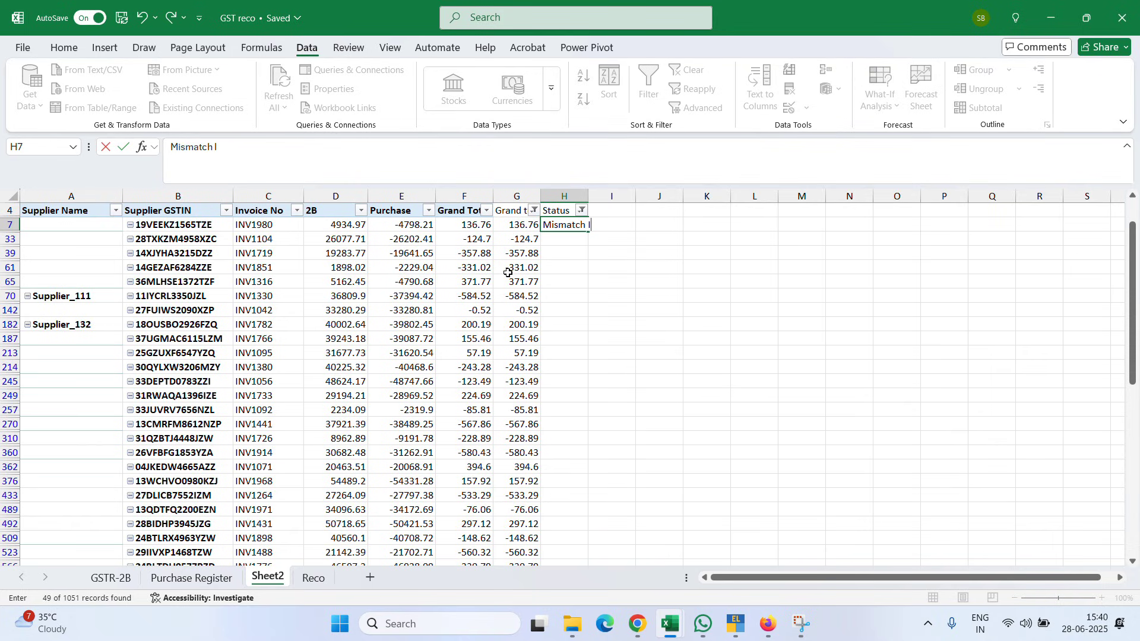
type("nvoices")
key("Return")
Step: Copy the "Mismatch Invoices" status from H7 to all the filtered rows down to H1037
key("Up")
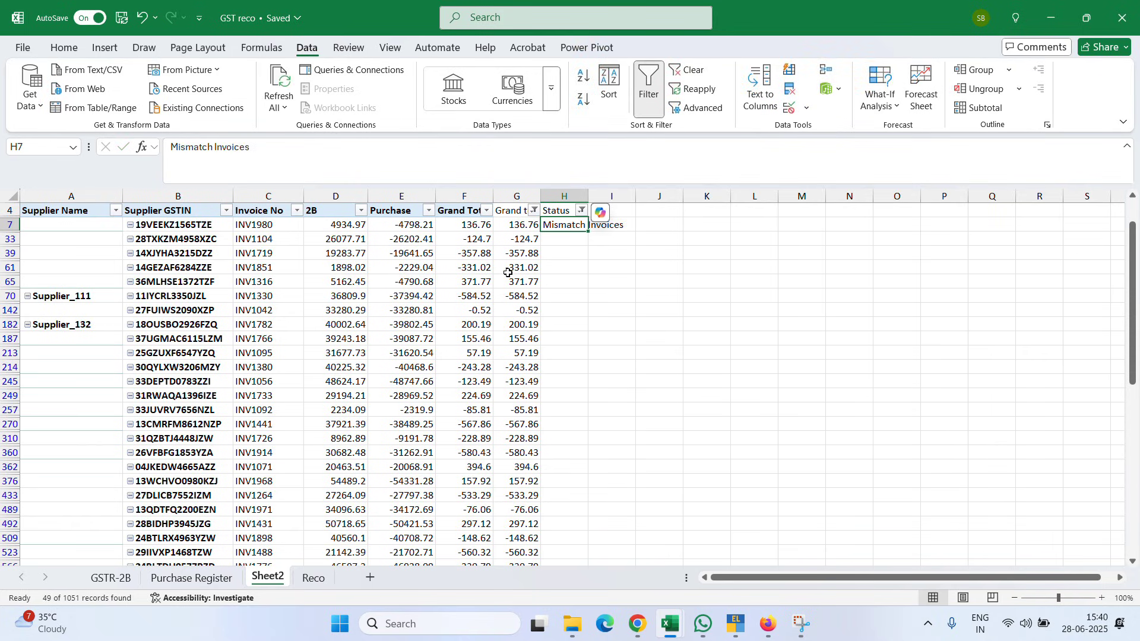
key("ctrl+c")
key("Left")
key("ctrl+Down")
key("Right")
key("ctrl+shift+Up")
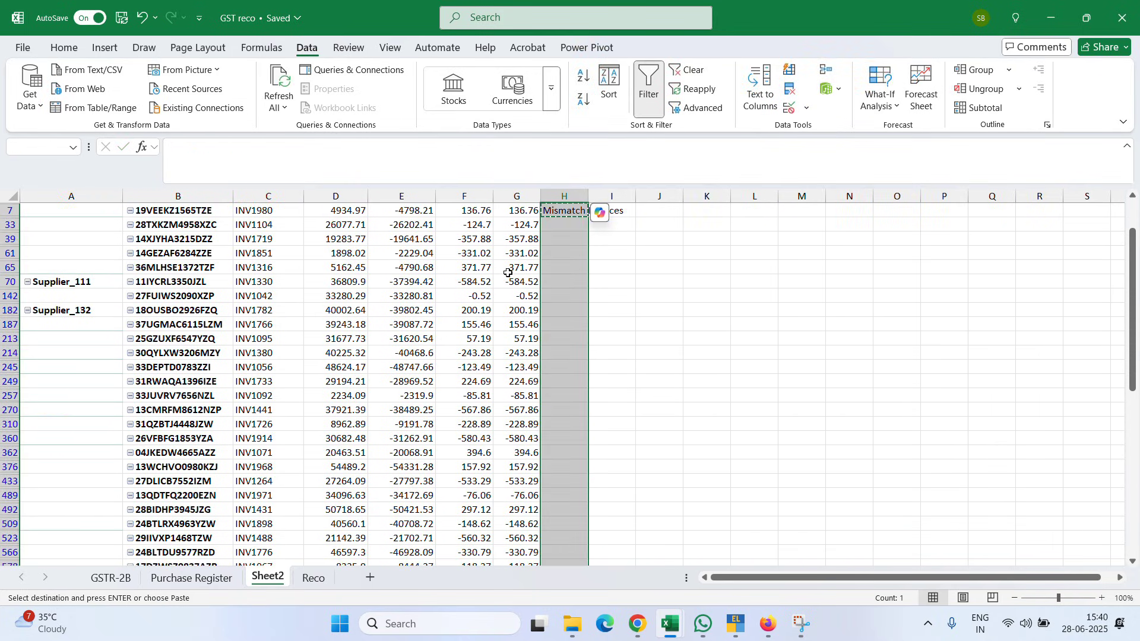
key("ctrl+v")
key("Up")
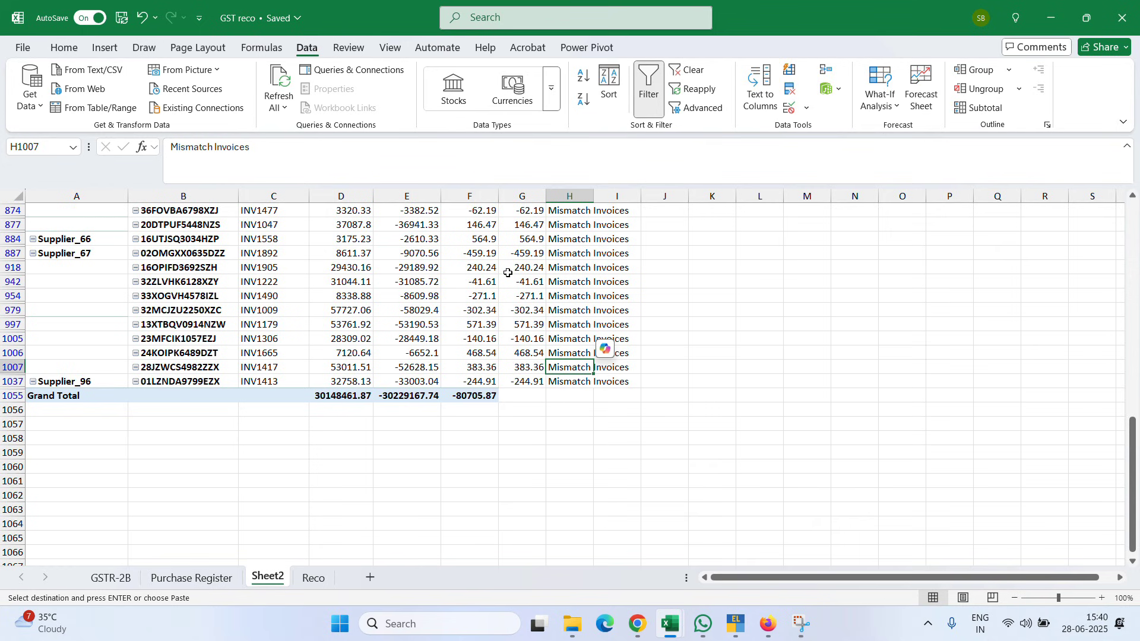
Step: Clear all column filters to show every invoice row again
key("ctrl+Up")
key("alt")
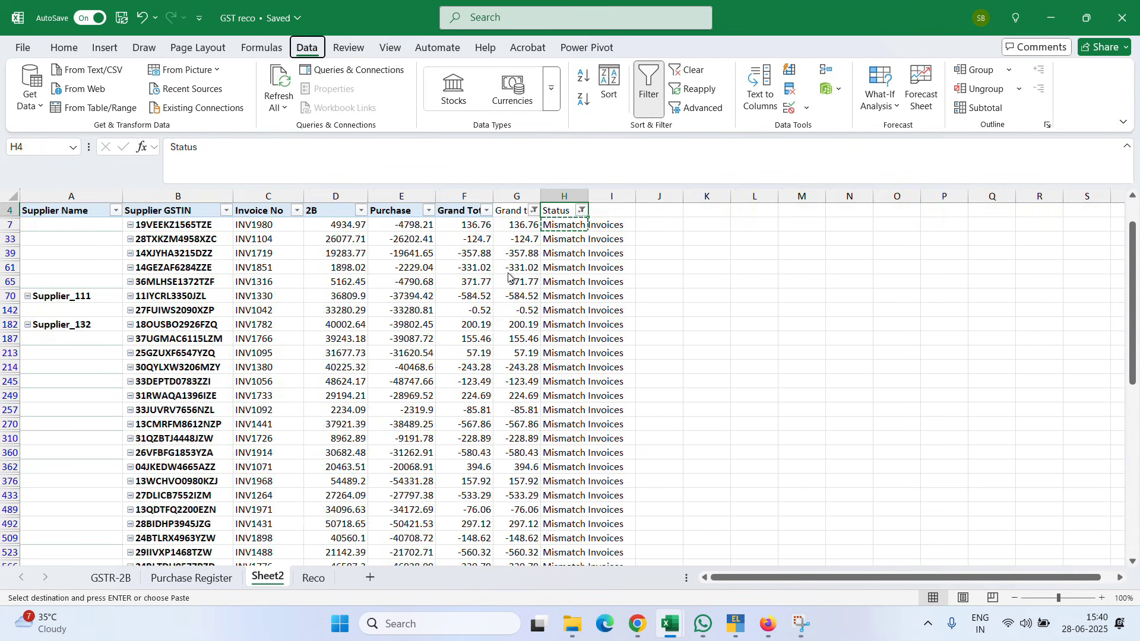
key("a")
key("c")
Step: Filter the Status column to (Blanks) to check for rows without a label, and clear that filter again
key("Up")
key("Down")
key("alt+Down")
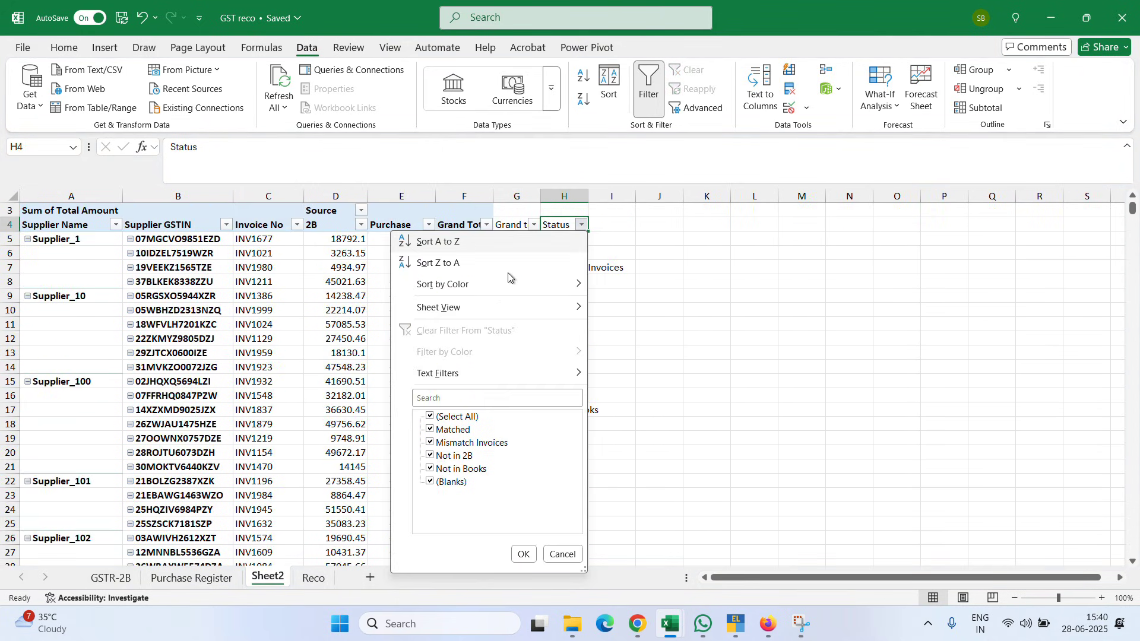
key("Down")
key("Down")
key("Down")
key("Down")
key("Down")
key("Down")
key("Down")
key("Down")
key("Down")
key("Down")
key("Escape")
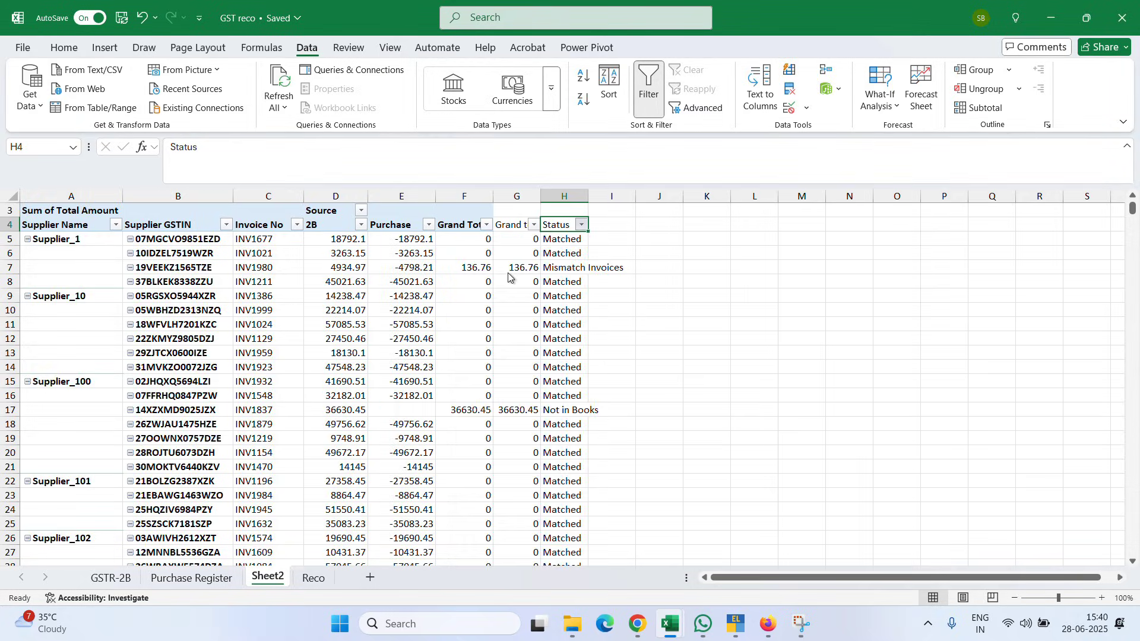
key("Down")
key("shift+space")
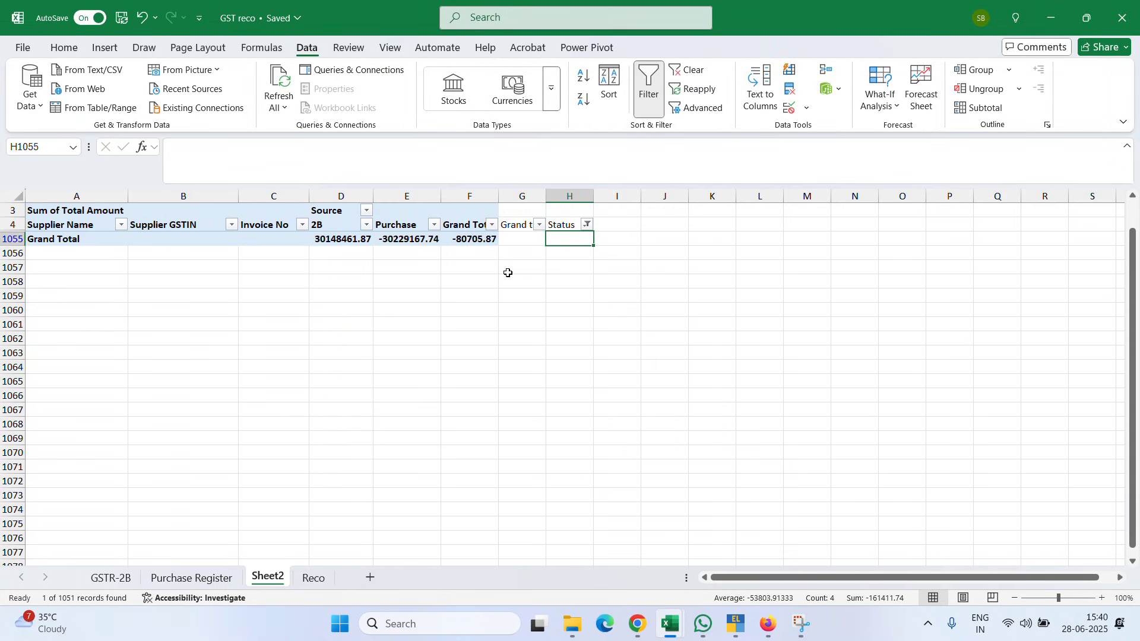
key("Up")
key("alt")
key("a")
key("c")
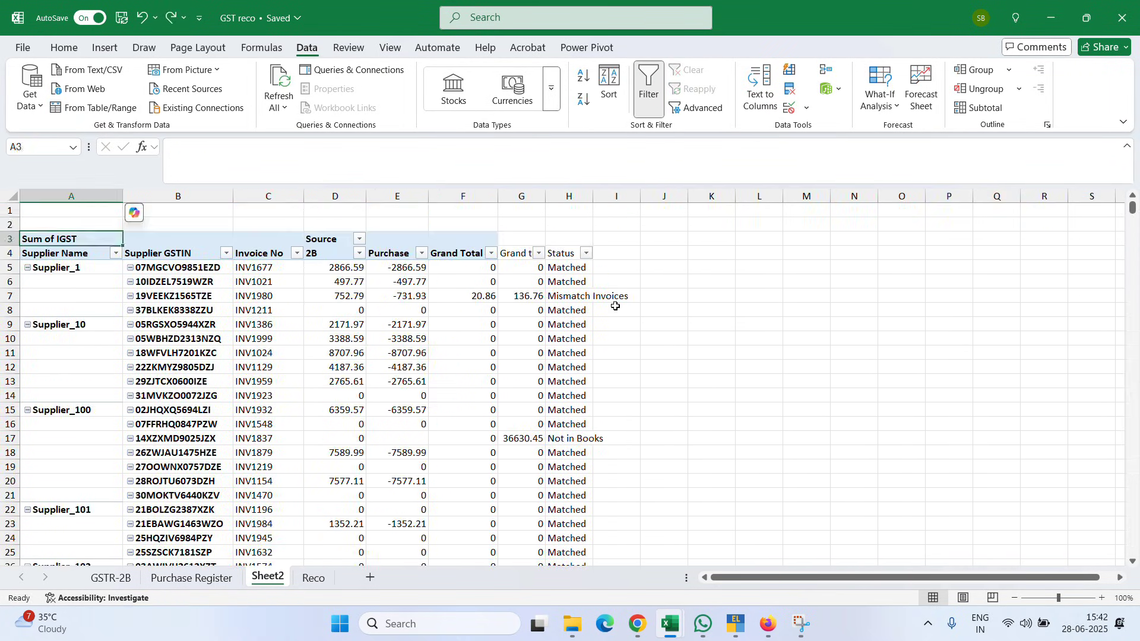
Step: Examine the header row of the Sum of IGST PivotTable across to the Status column
key("Right")
key("Right")
key("Right")
key("Right")
key("Right")
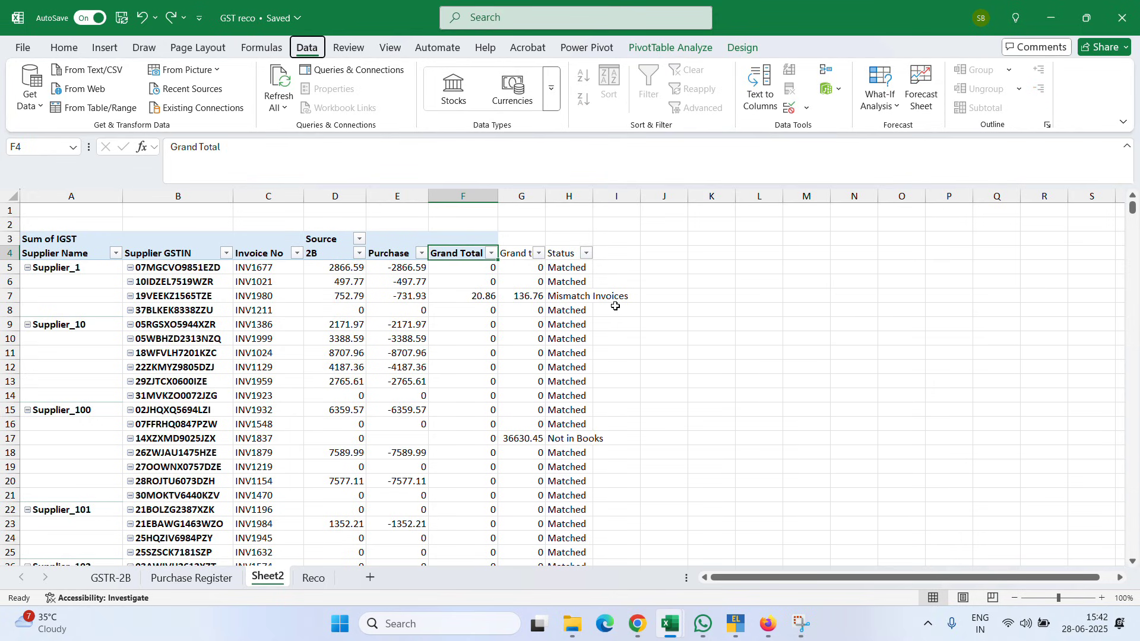
key("Right")
key("Right")
key("Down")
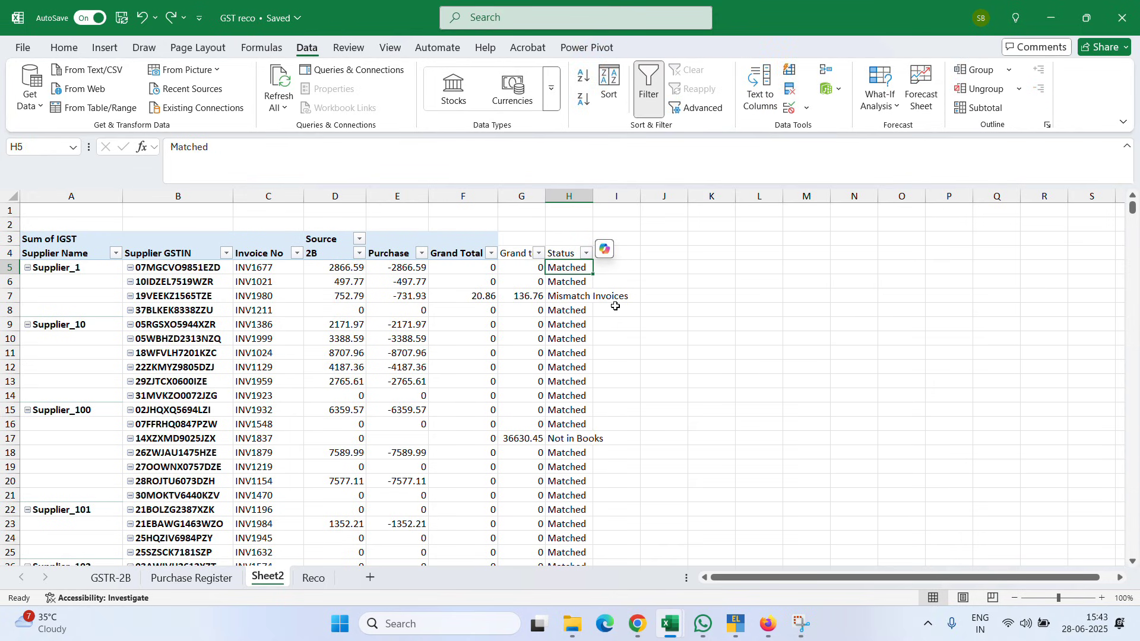
Step: Add a "Status" header in K1 of the Purchase Register sheet, beside the Source column
key("ctrl+Page_Up")
key("ctrl+a")
key("Right")
key("Right")
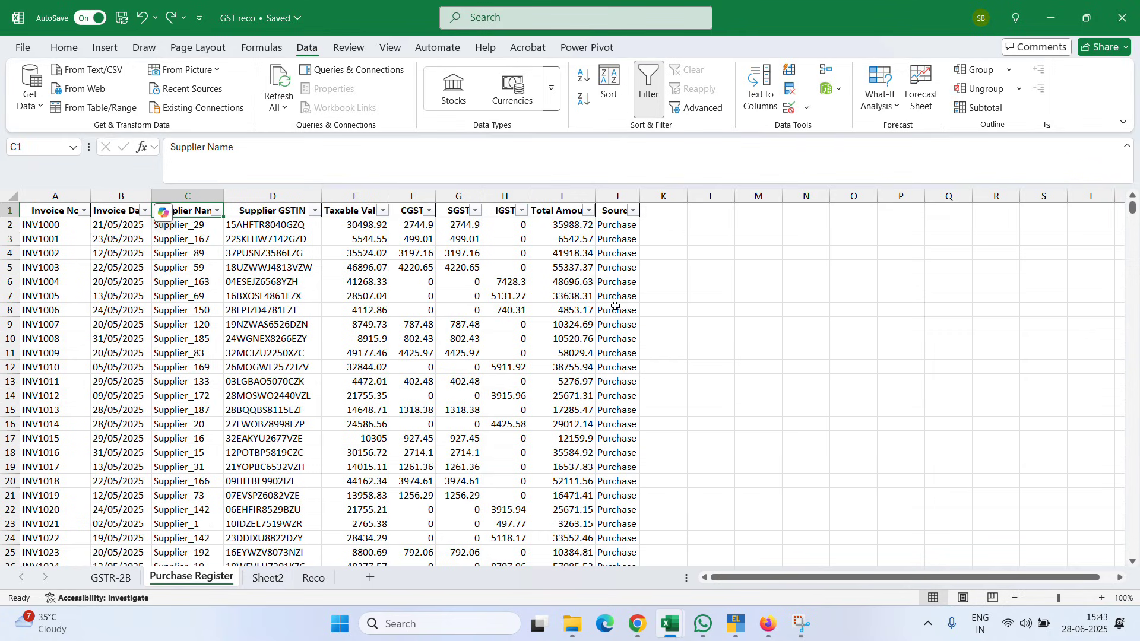
key("Right")
key("ctrl+Right")
key("Right")
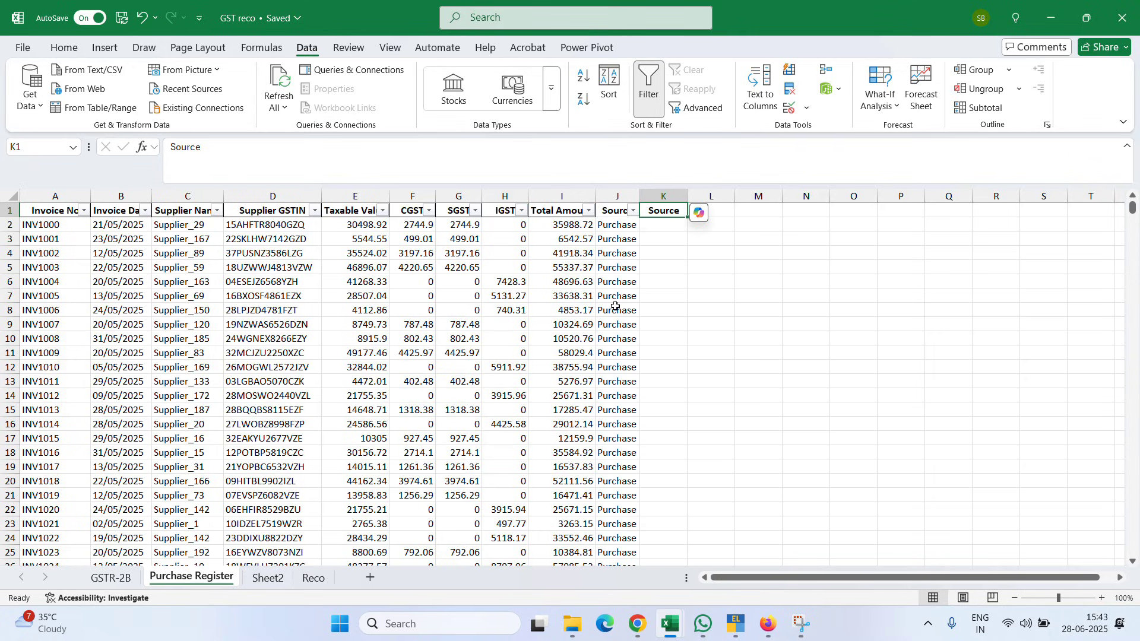
type("Status")
key("ctrl+Return")
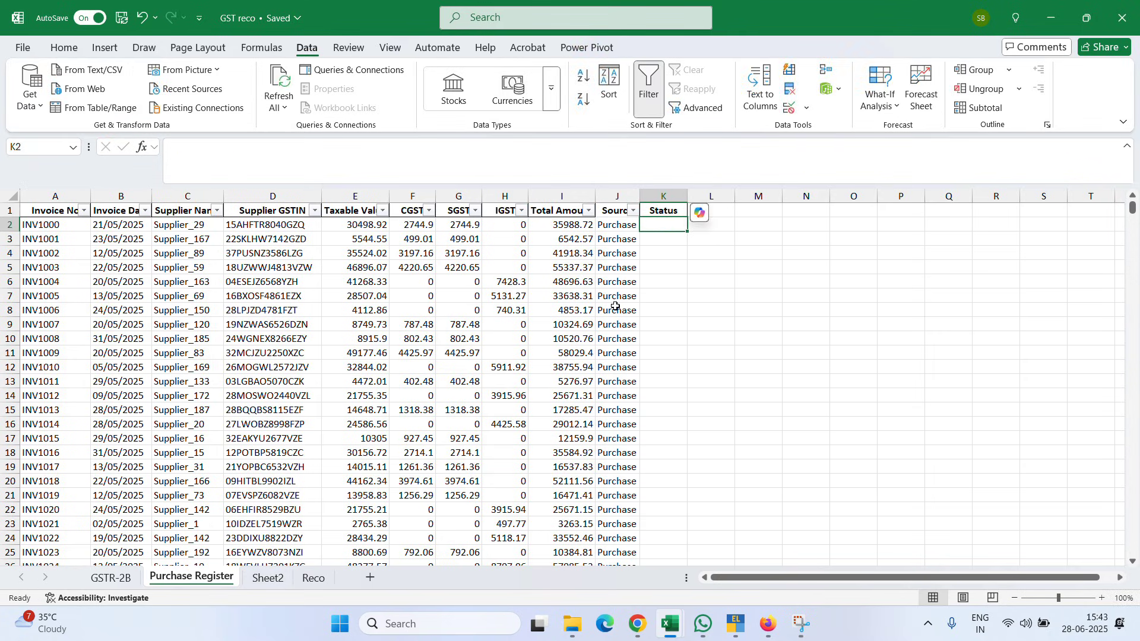
Step: Add a matching "Status" header in K1 of the GSTR-2B sheet, beside the Source column
key("ctrl+Page_Up")
key("ctrl+Home")
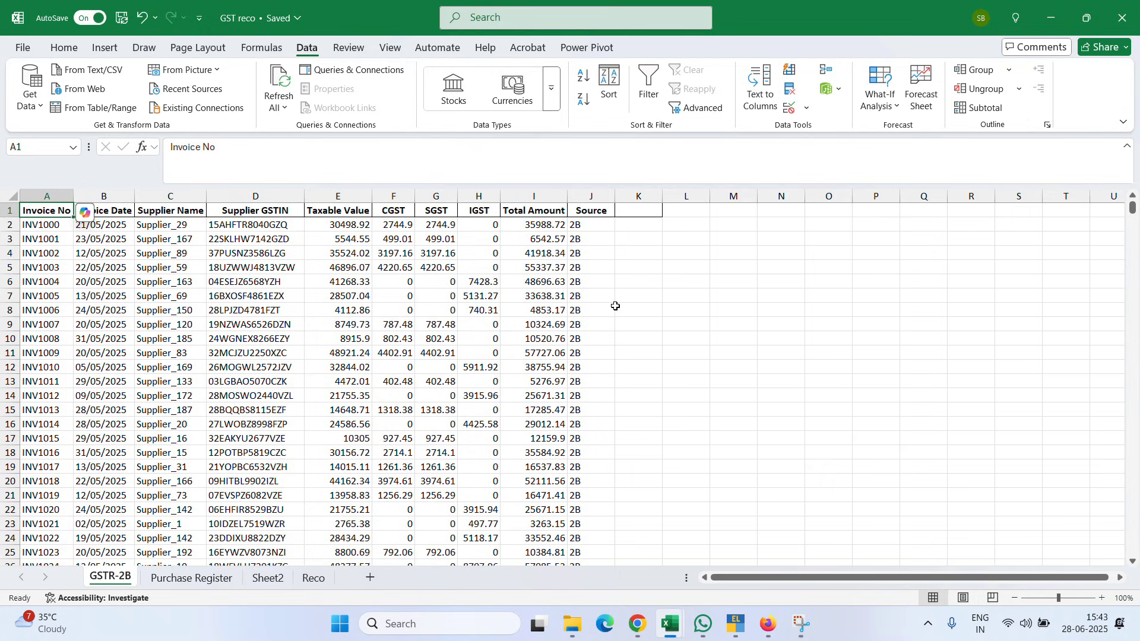
left_click(597, 213)
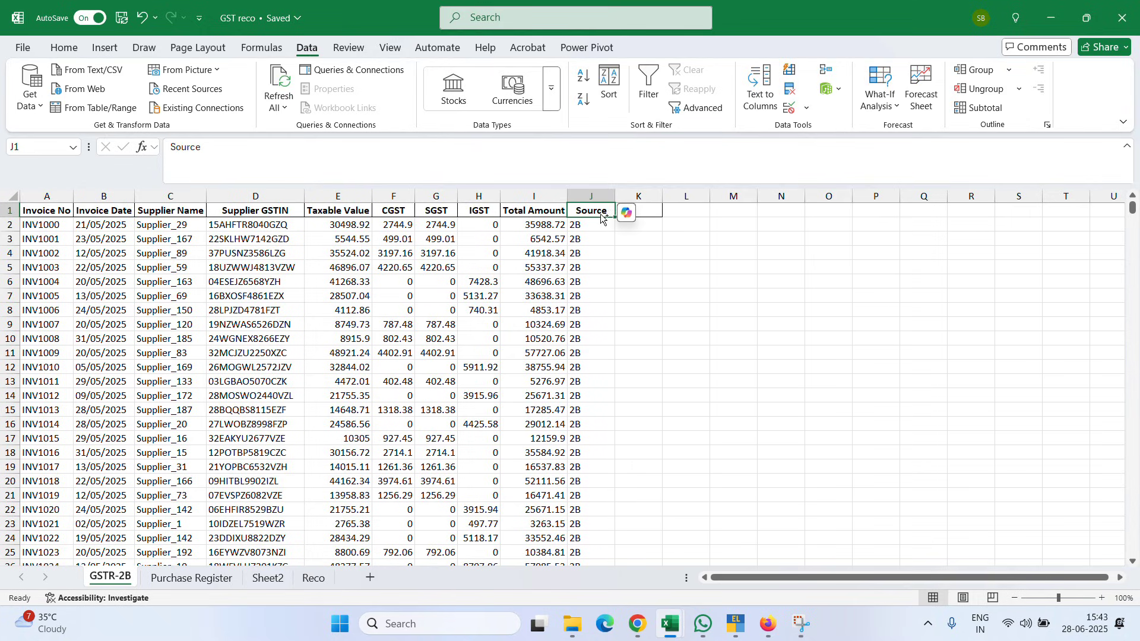
key("ctrl+c")
key("Right")
key("Return")
type("S")
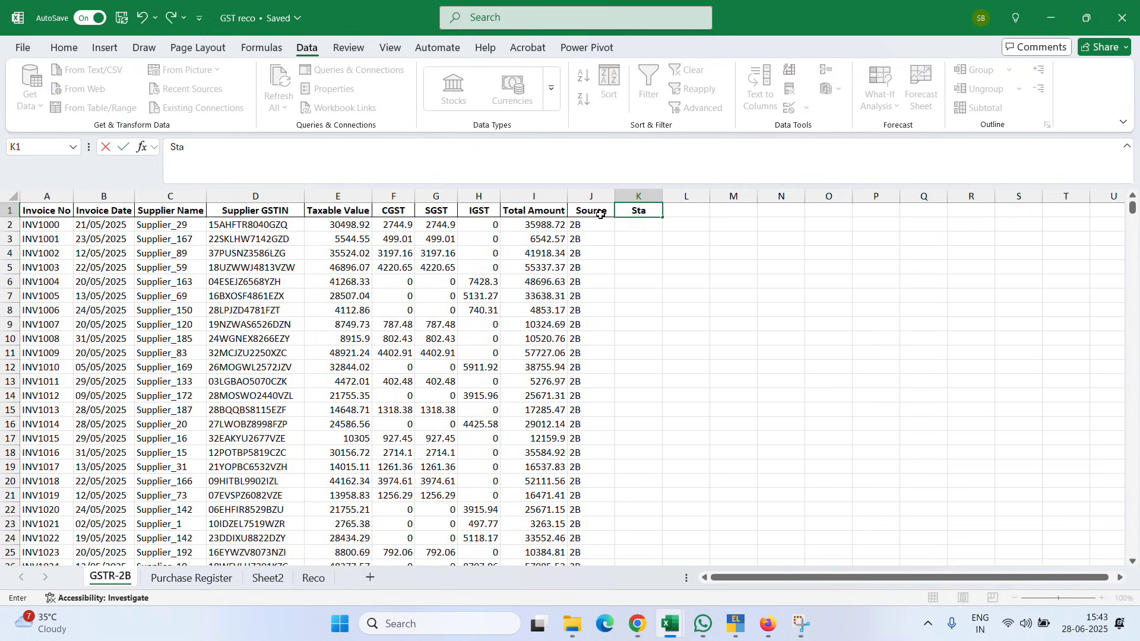
type("tatus")
key("Return")
Step: Start a VLOOKUP formula in K2 of GSTR-2B with the invoice number in A2 as the lookup value
type("=")
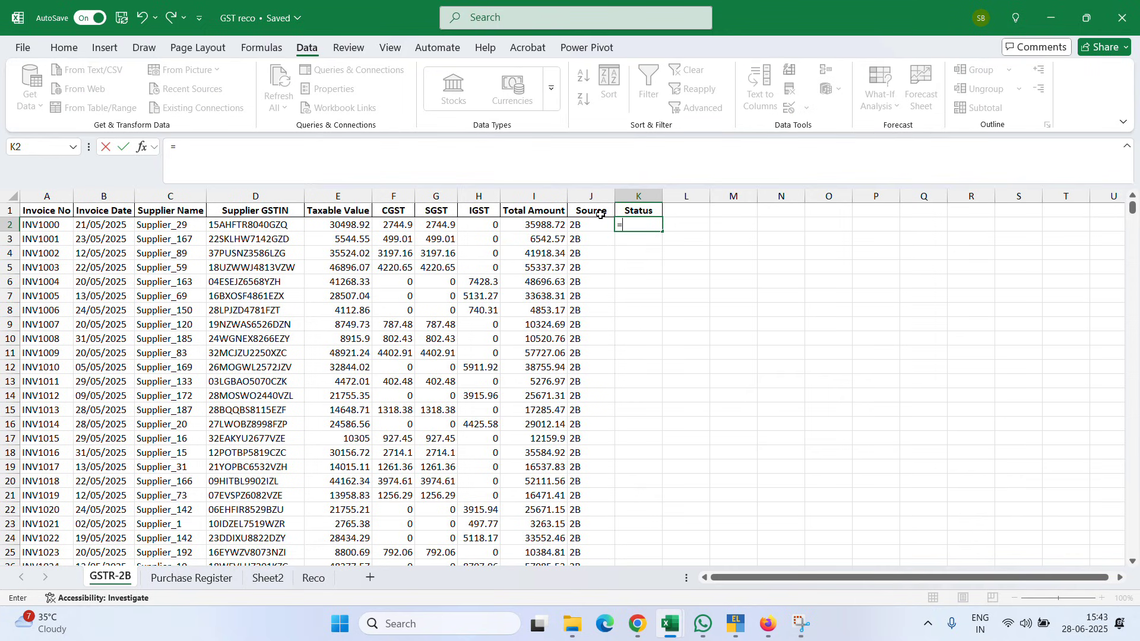
type("vlooku")
key("Tab")
key("Left")
key("Left")
key("Left")
key("Left")
key("Left")
key("Left")
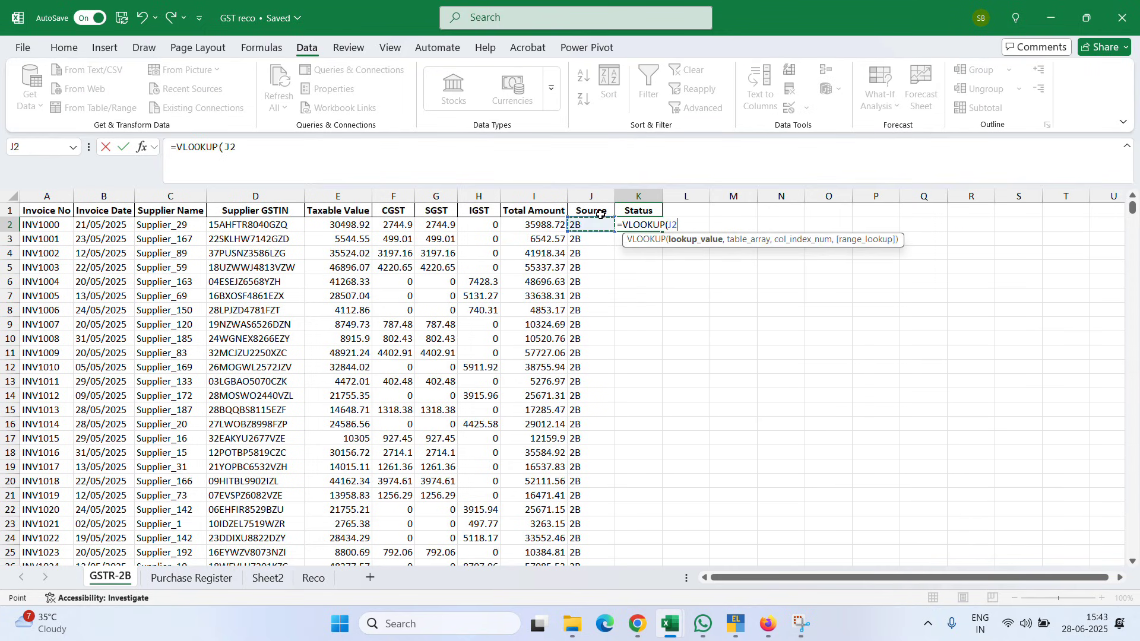
key("Left")
key("Left")
key("Left")
key("Left")
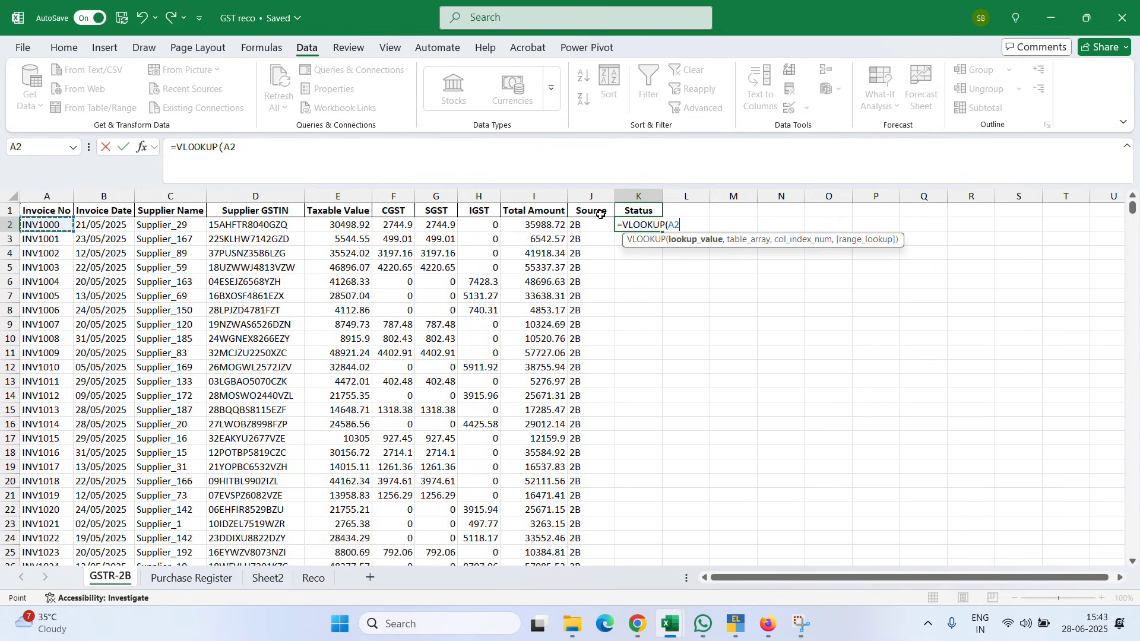
type(",")
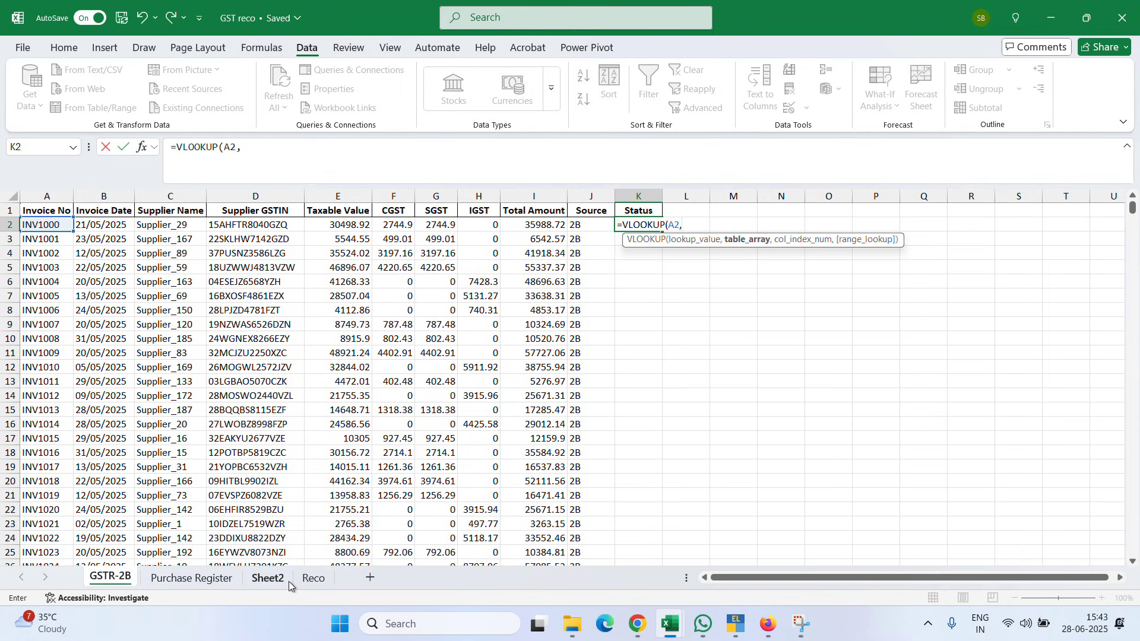
Step: Complete the VLOOKUP with the absolute range Sheet2!$C$5:$H$1054 as table array, column index 6 and range lookup 0
left_click(311, 581)
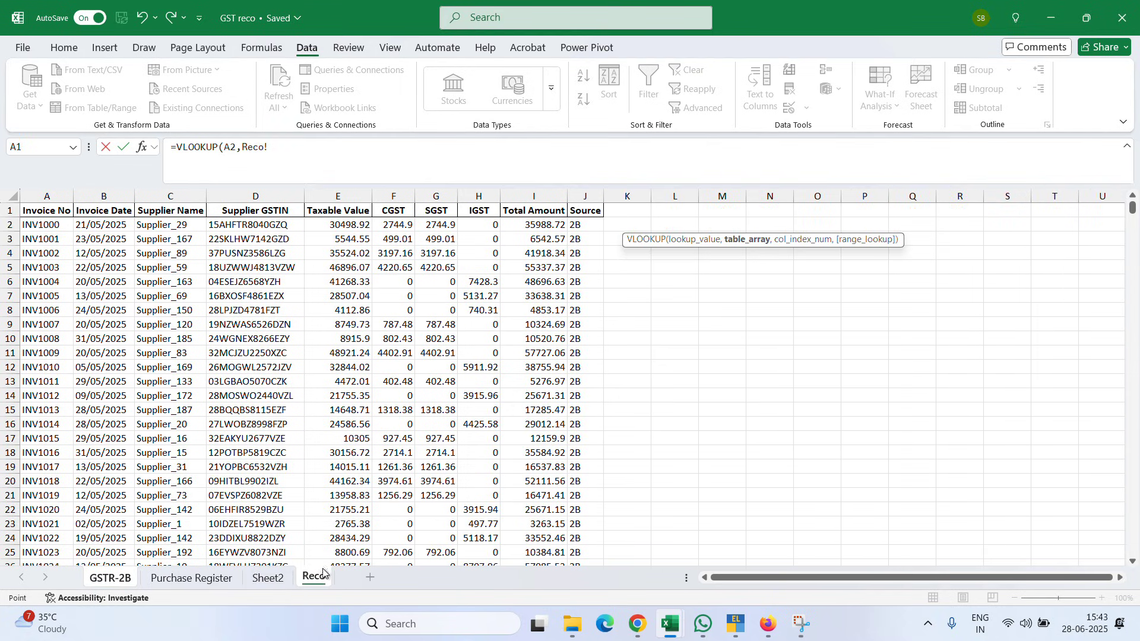
left_click(284, 585)
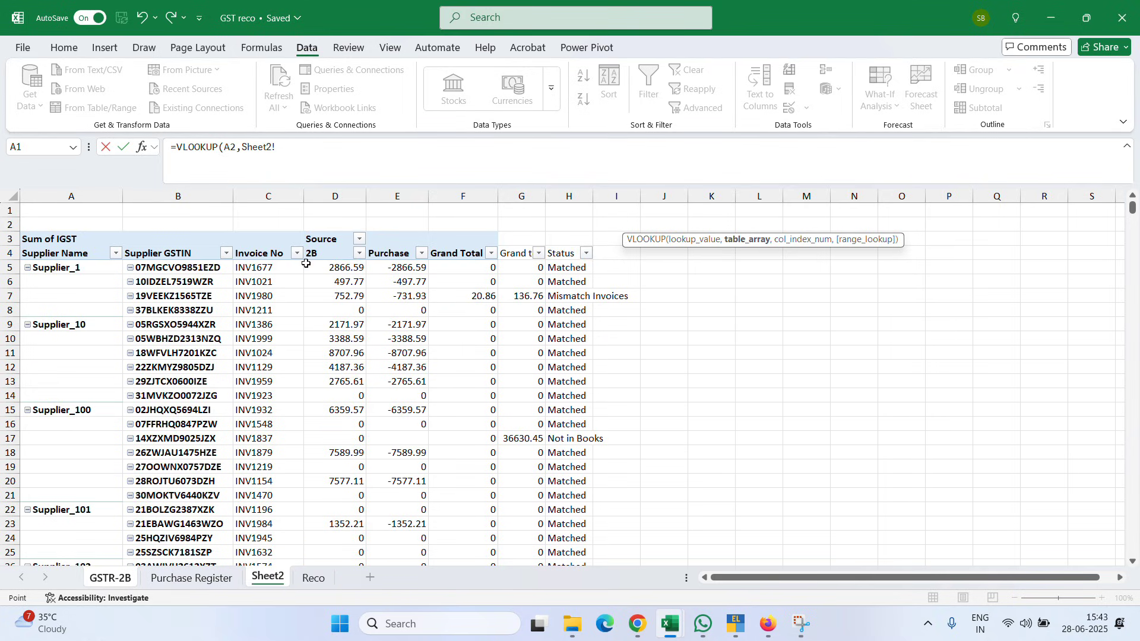
left_click_drag(261, 271, 570, 270)
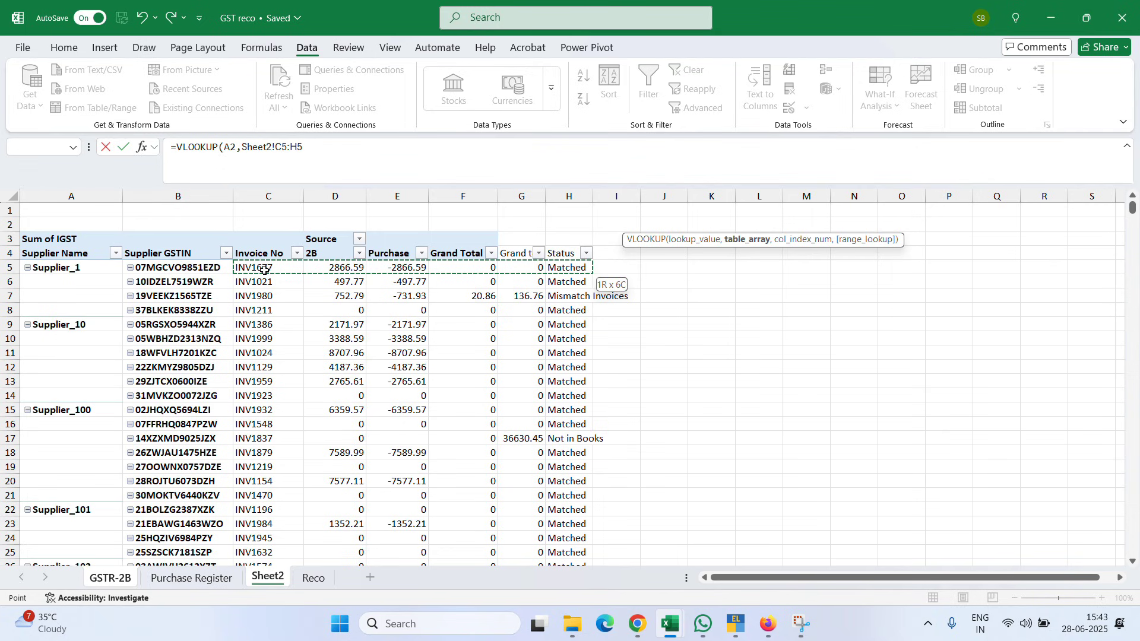
key("ctrl+shift+Down")
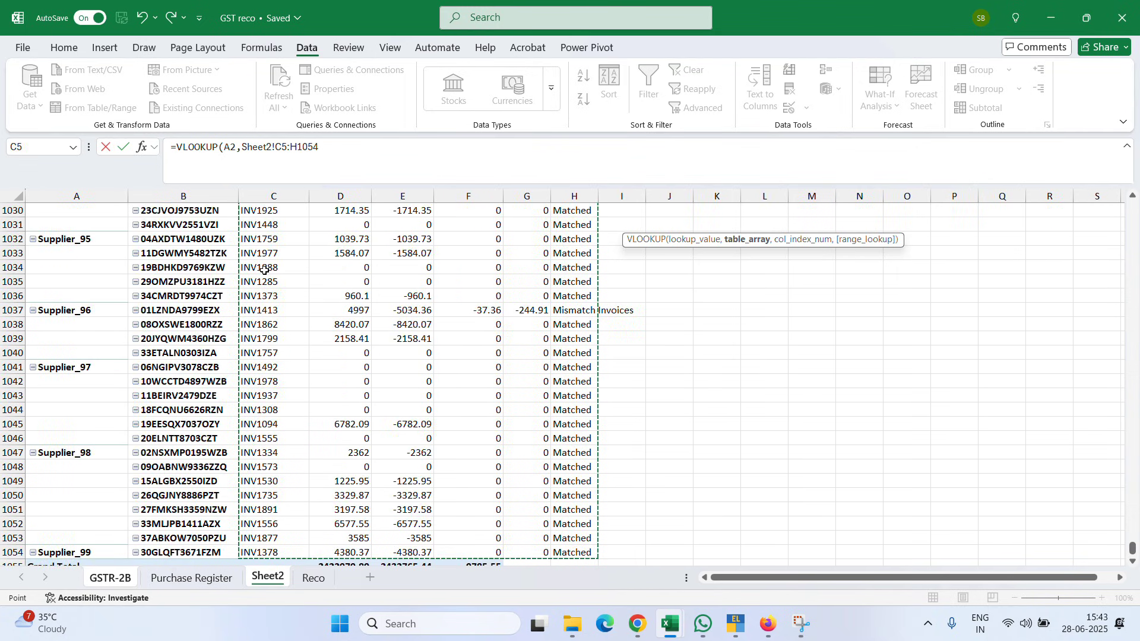
key("F4")
type(",6")
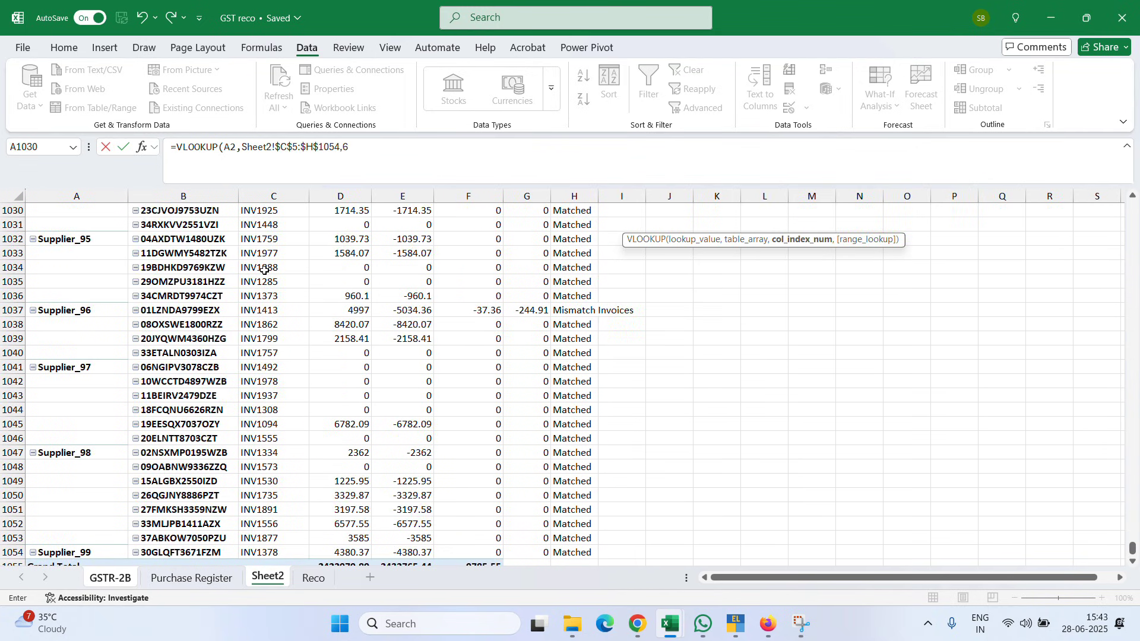
type(",0")
key("Return")
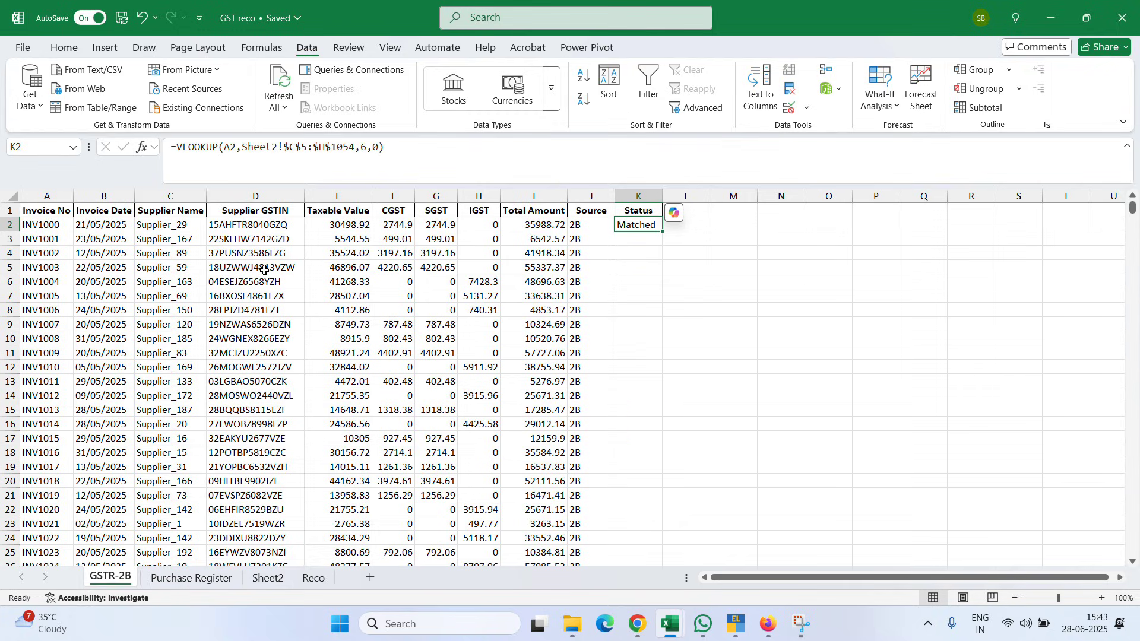
Step: Copy the K2 lookup formula down the Status column to K1001 in GSTR-2B
key("ctrl+c")
key("Left")
key("Left")
key("Right")
key("ctrl+Down")
key("Right")
key("ctrl+shift+Up")
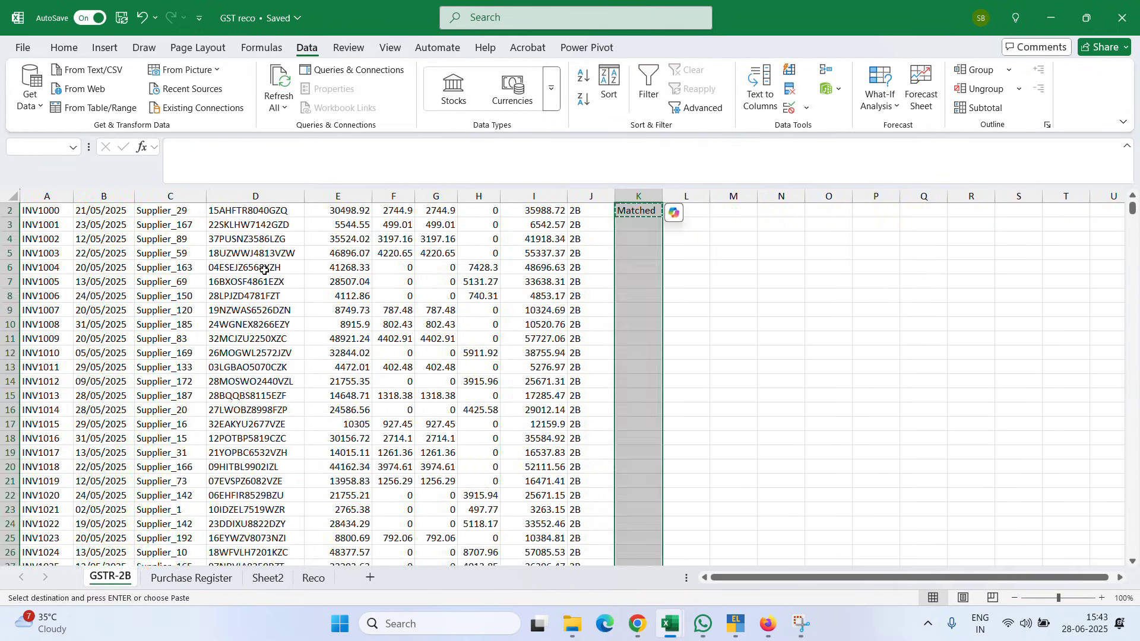
key("ctrl+v")
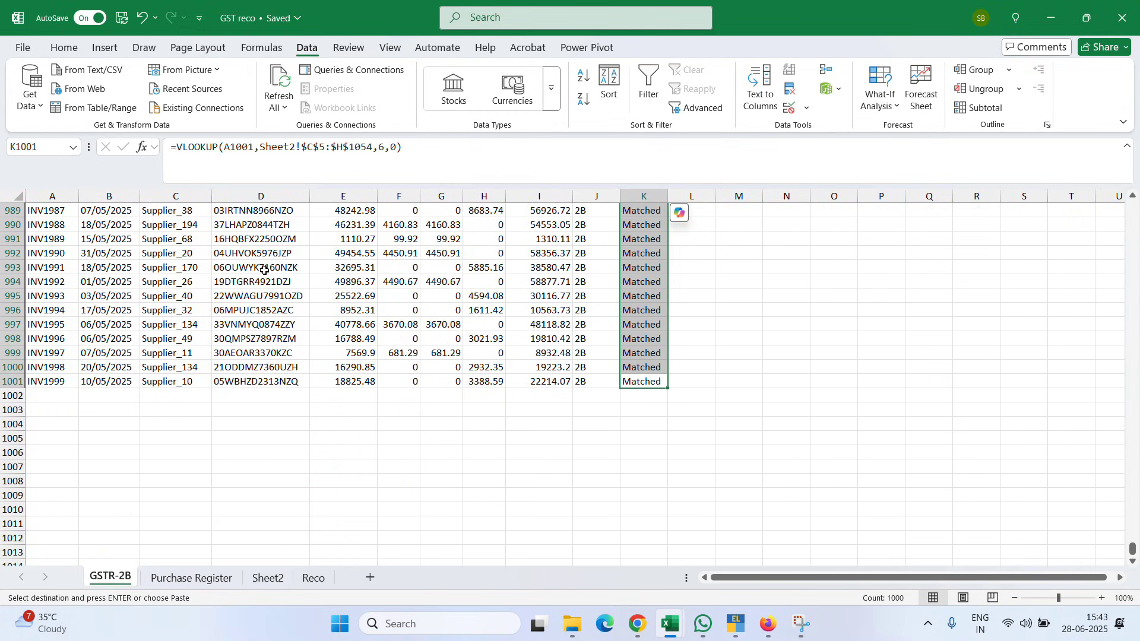
key("Escape")
Step: Return to the header row of GSTR-2B and turn on column filters for it
key("ctrl+Up")
key("Down")
key("Down")
key("Down")
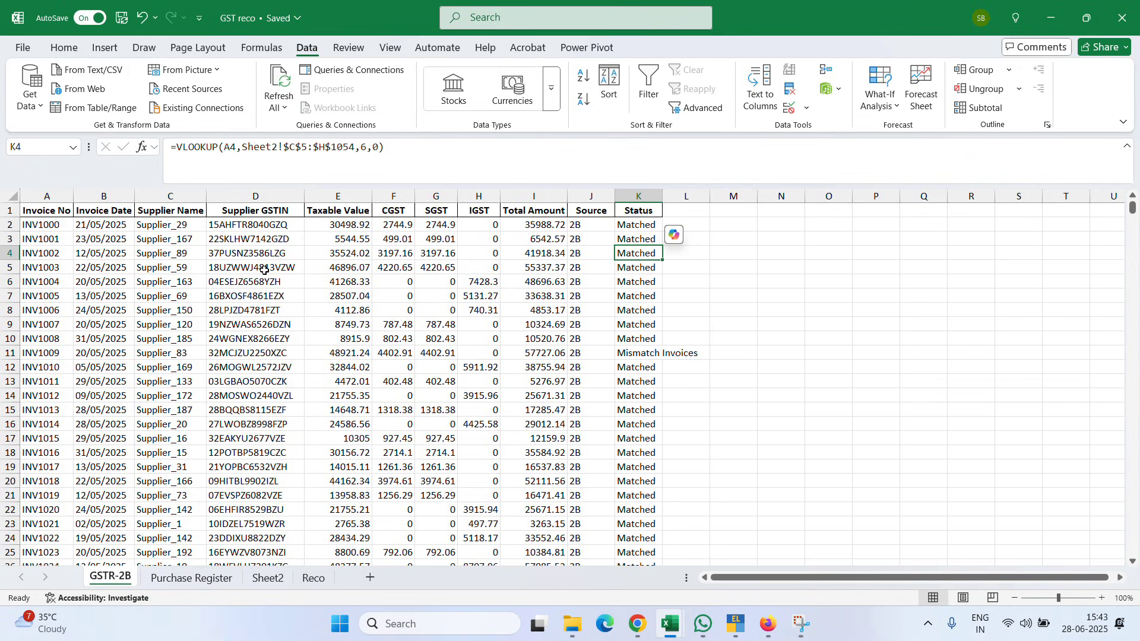
key("Up")
key("Up")
key("Up")
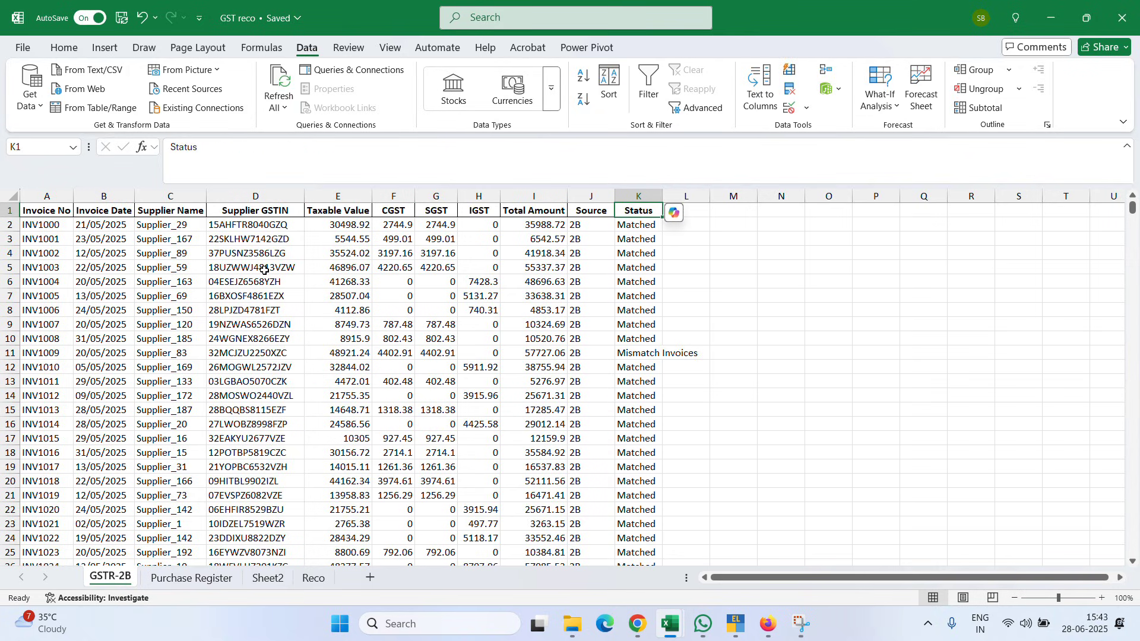
key("BackSpace")
key("Escape")
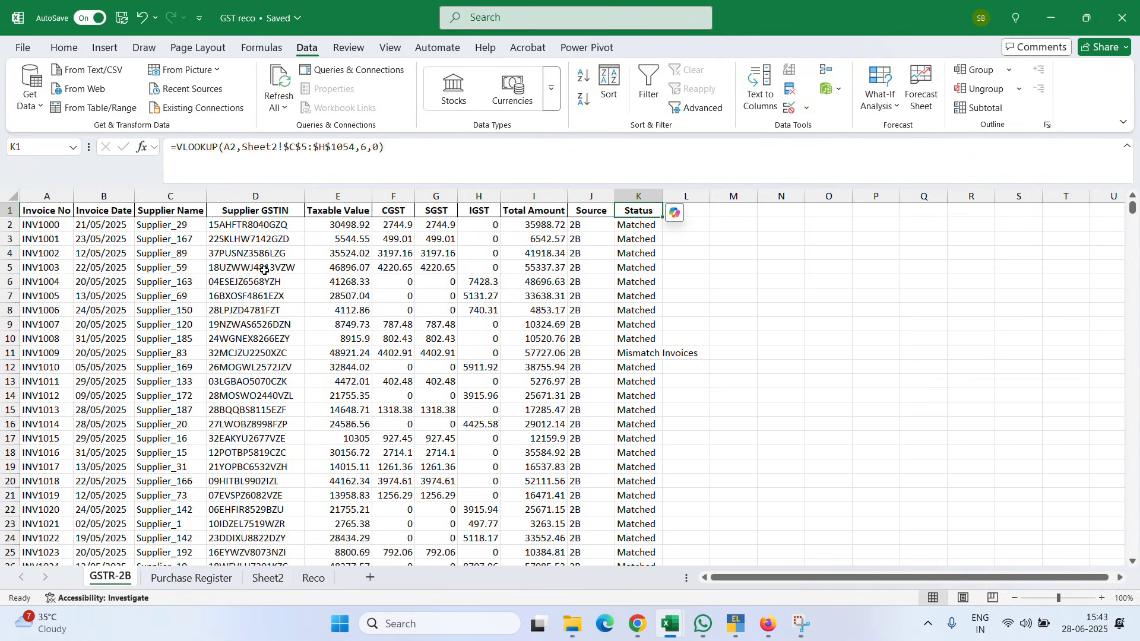
key("shift+space")
key("ctrl+shift+l")
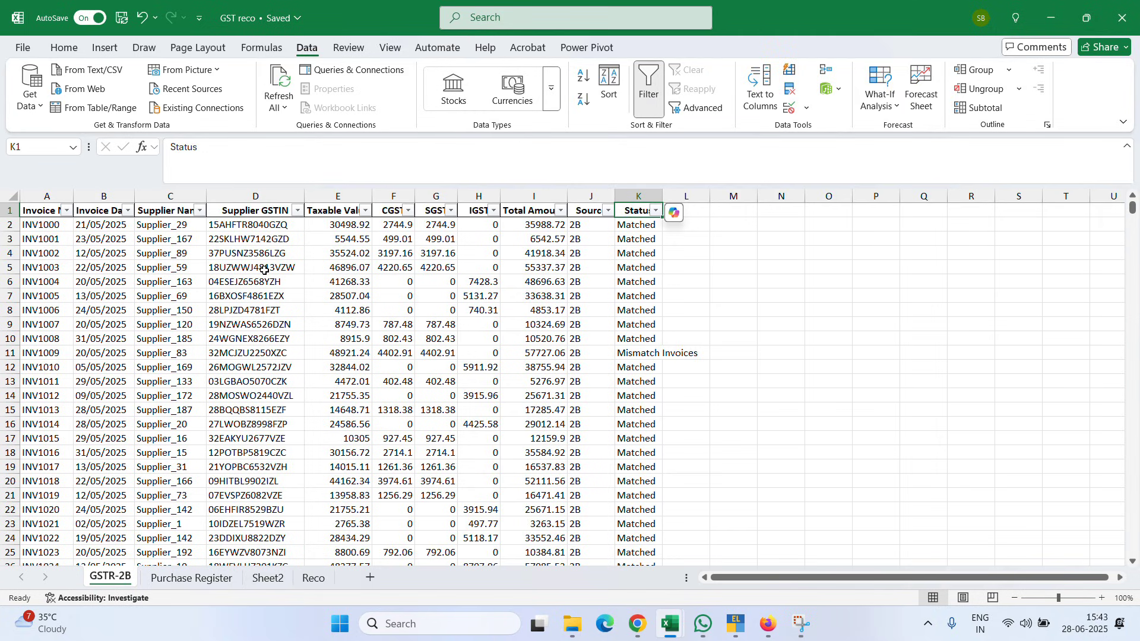
Step: Filter the Status column of GSTR-2B to show only "Mismatch Invoices"
key("alt+Down")
key("Down")
key("Down")
key("Down")
key("Down")
key("Down")
key("Down")
key("space")
key("Down")
key("Down")
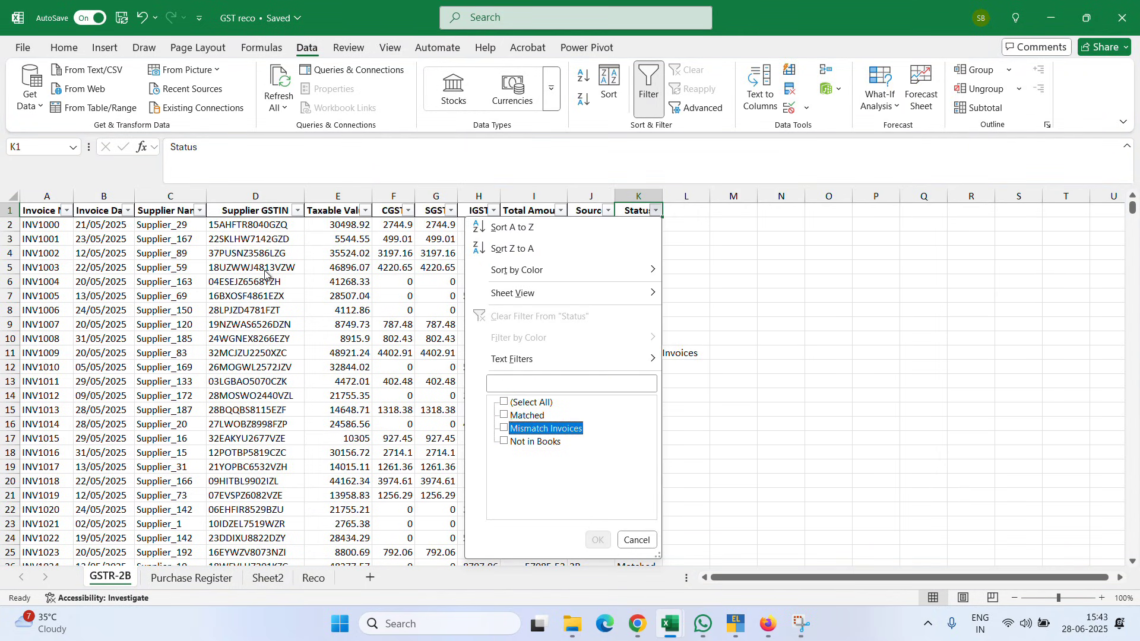
key("space")
key("Return")
Step: Select the filtered Invoice No cells from A11 down to check how many invoices are mismatched
key("Down")
key("Left")
key("Left")
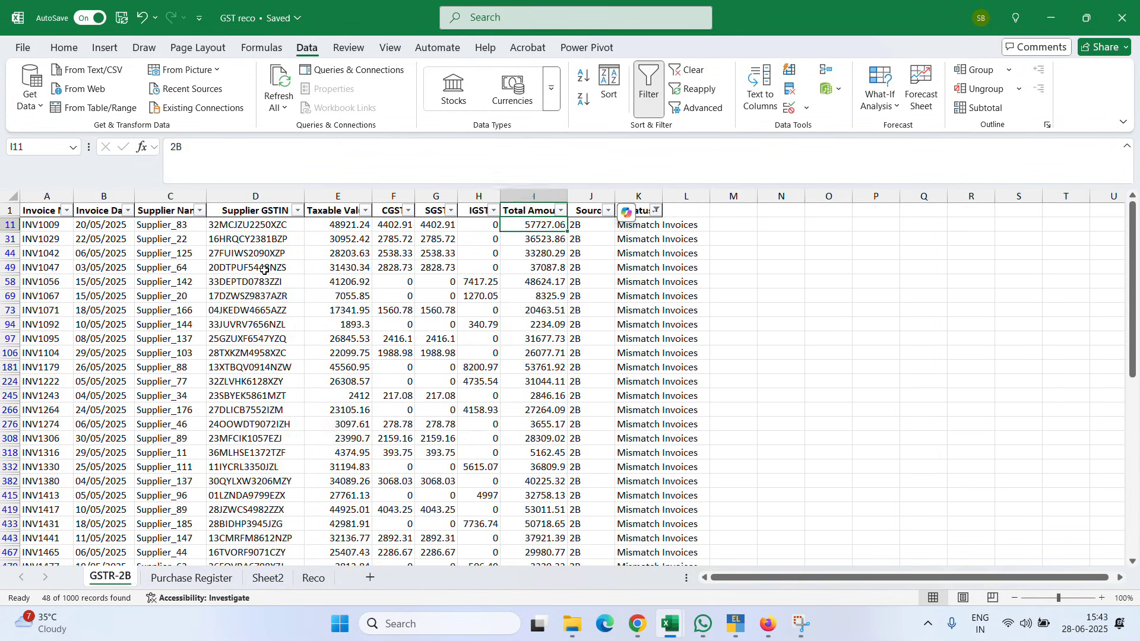
key("ctrl+Left")
key("ctrl+Down")
key("ctrl+Up")
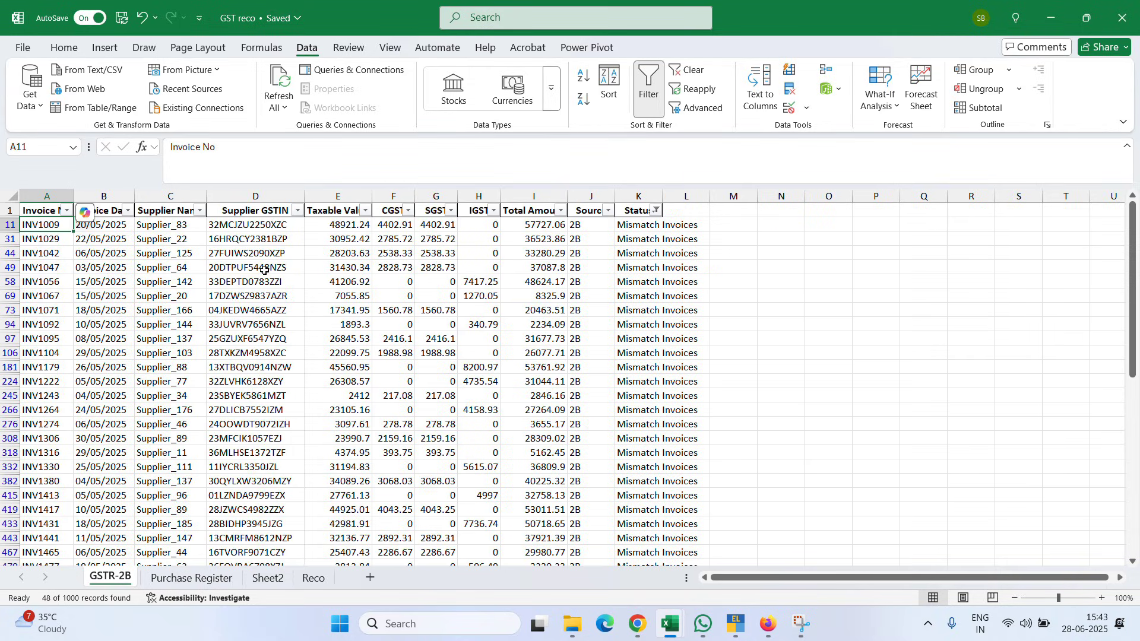
key("ctrl+shift+Down")
key("ctrl+Up")
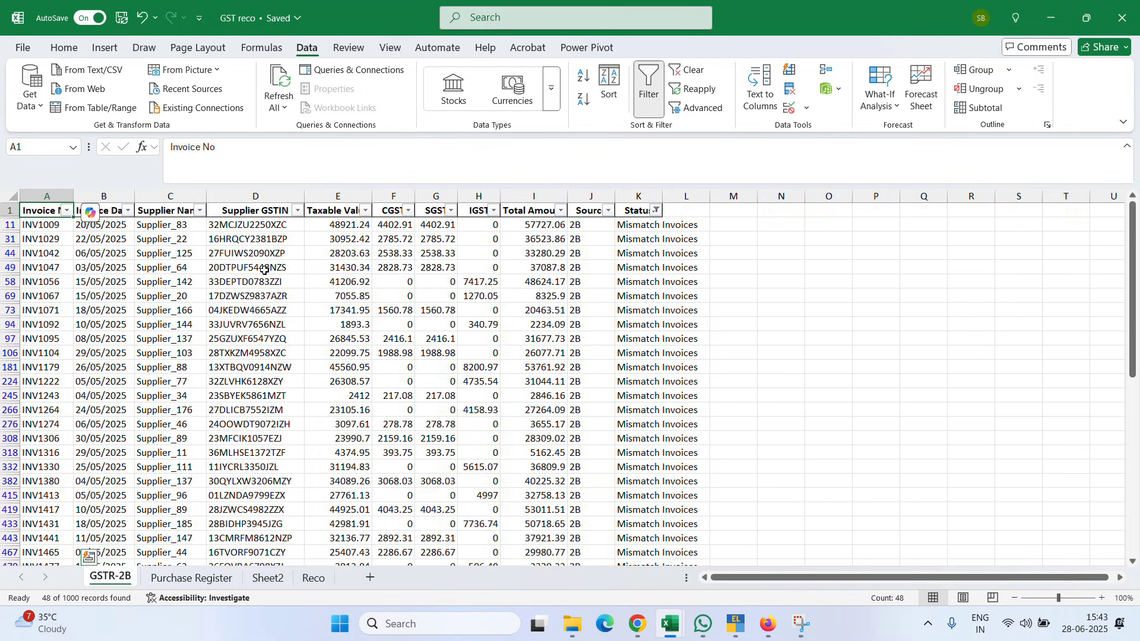
Step: Change the Status filter of GSTR-2B to show only "Not in Books"
key("Right")
key("Right")
key("Right")
key("ctrl+Right")
key("alt+Down")
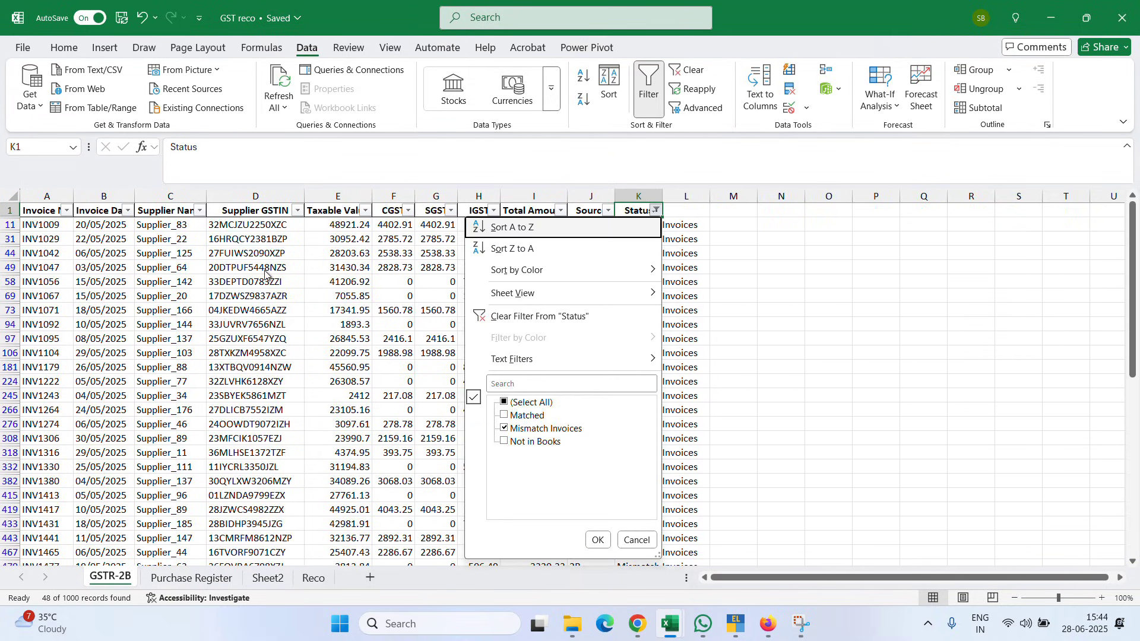
key("Down")
key("Down")
key("Down")
key("Down")
key("Down")
key("Down")
key("Down")
key("Down")
key("Down")
key("space")
key("Down")
key("space")
key("Return")
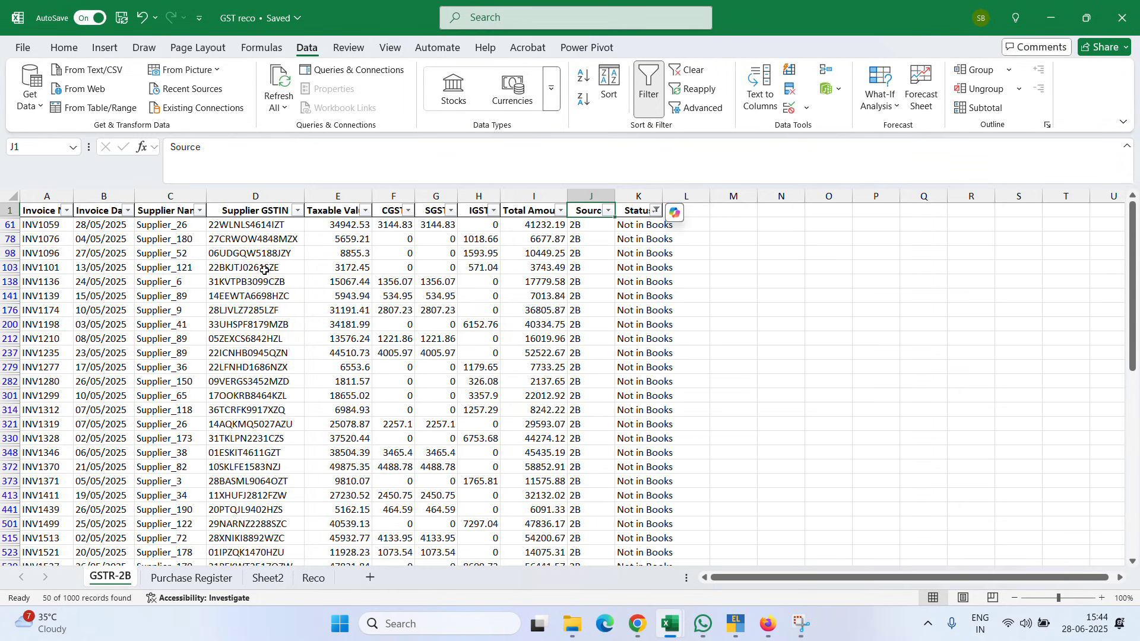
Step: Select the filtered Invoice No cells from A61 down to count the invoices not in books
key("Left")
key("ctrl+Left")
key("Down")
key("ctrl+shift+Down")
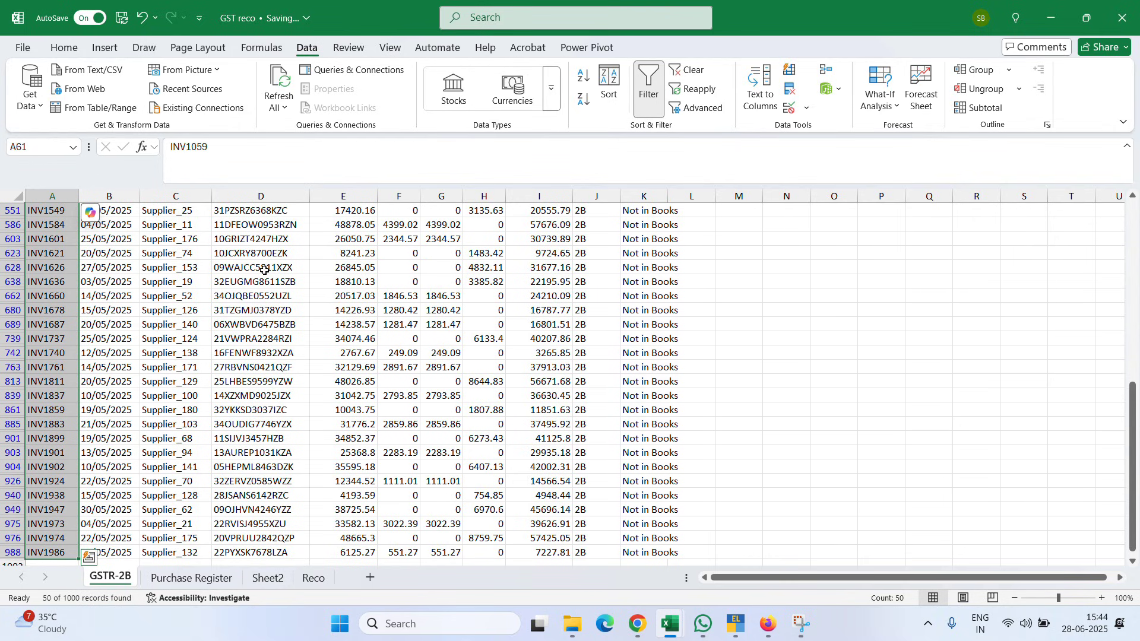
key("ctrl+Home")
key("Right")
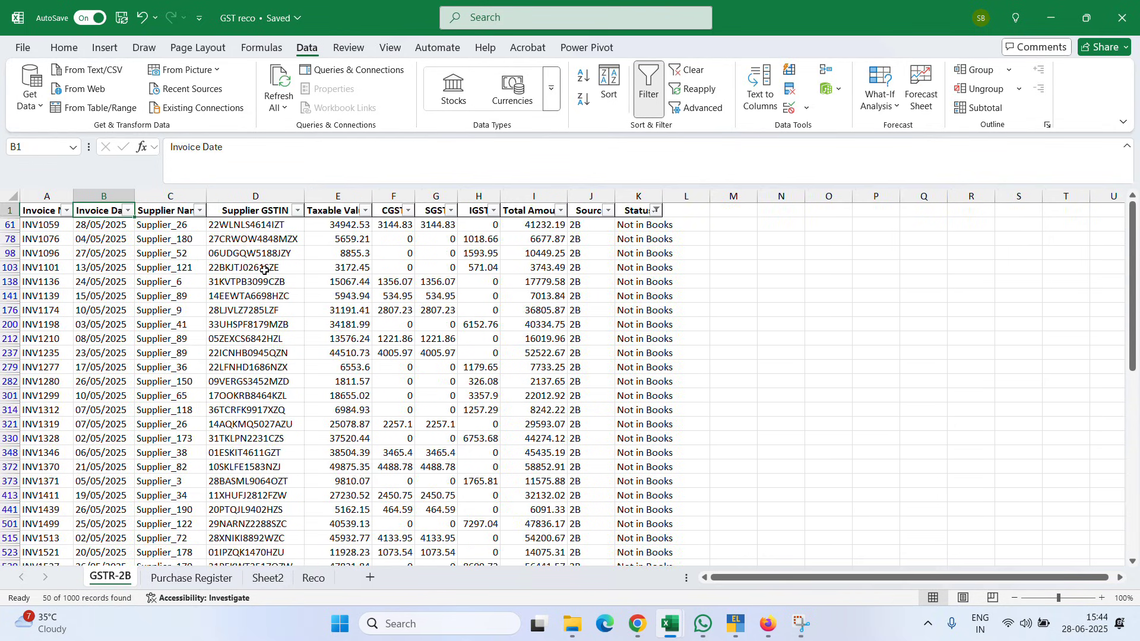
Step: Clear the filter in GSTR-2B and switch to the Purchase Register sheet
key("alt")
key("a")
key("c")
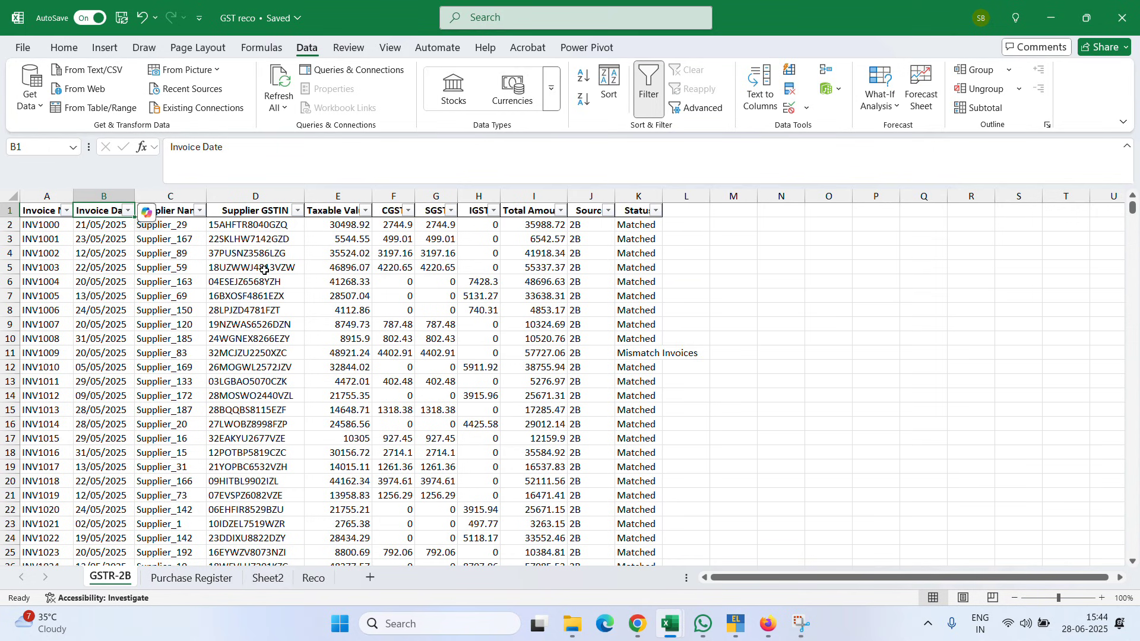
key("ctrl+Page_Down")
left_click(265, 271)
type("=vlo")
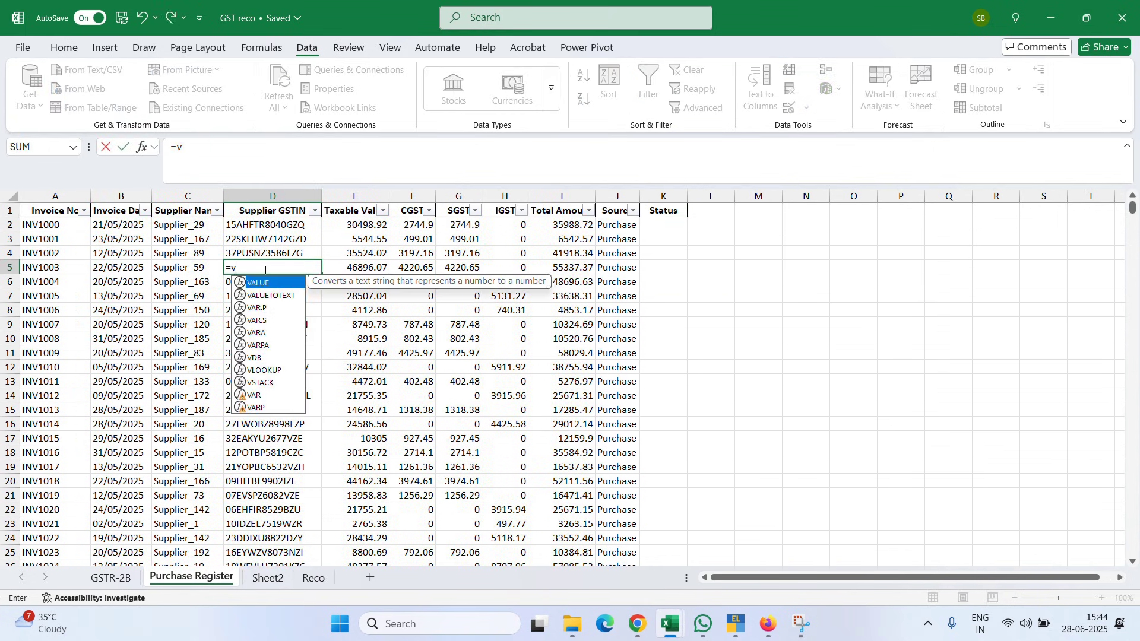
key("Escape")
key("Right")
key("Right")
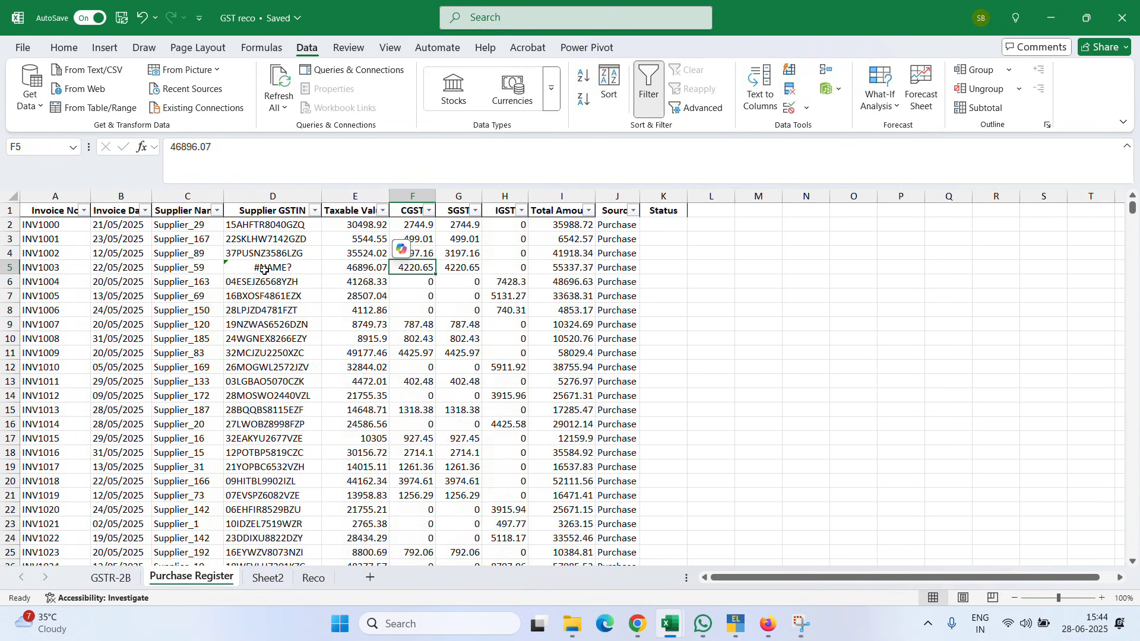
key("ctrl+z")
Step: In Status cell K2 of the Purchase Register, begin a VLOOKUP formula with invoice number A2 as the lookup value
key("Right")
key("Right")
key("Right")
key("Right")
key("Right")
key("Up")
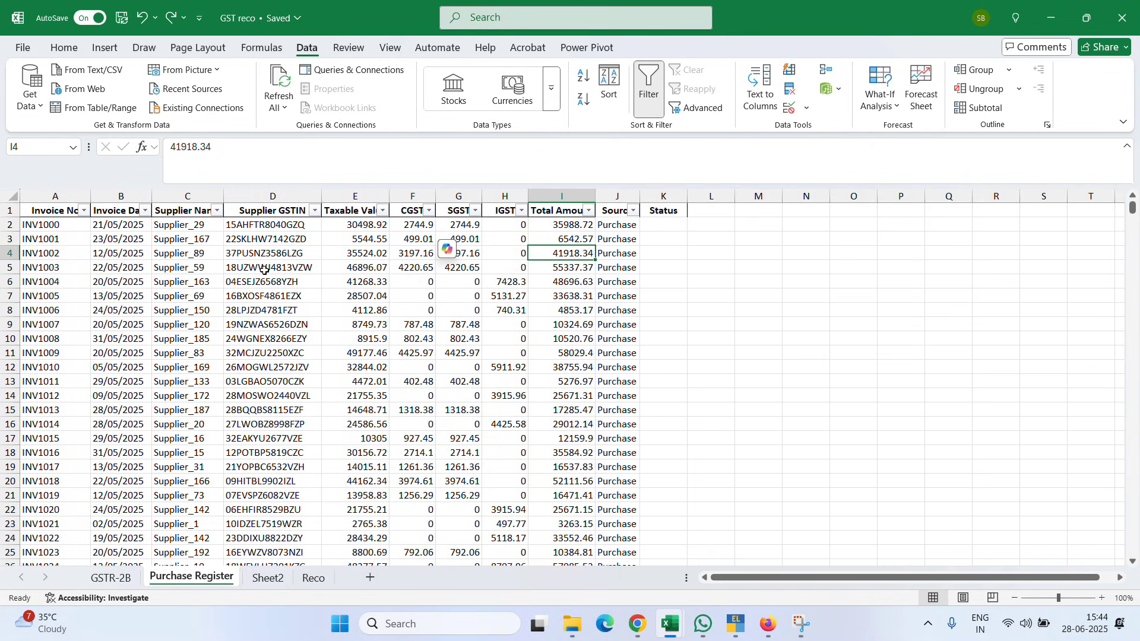
key("Right")
key("Up")
key("Up")
key("Right")
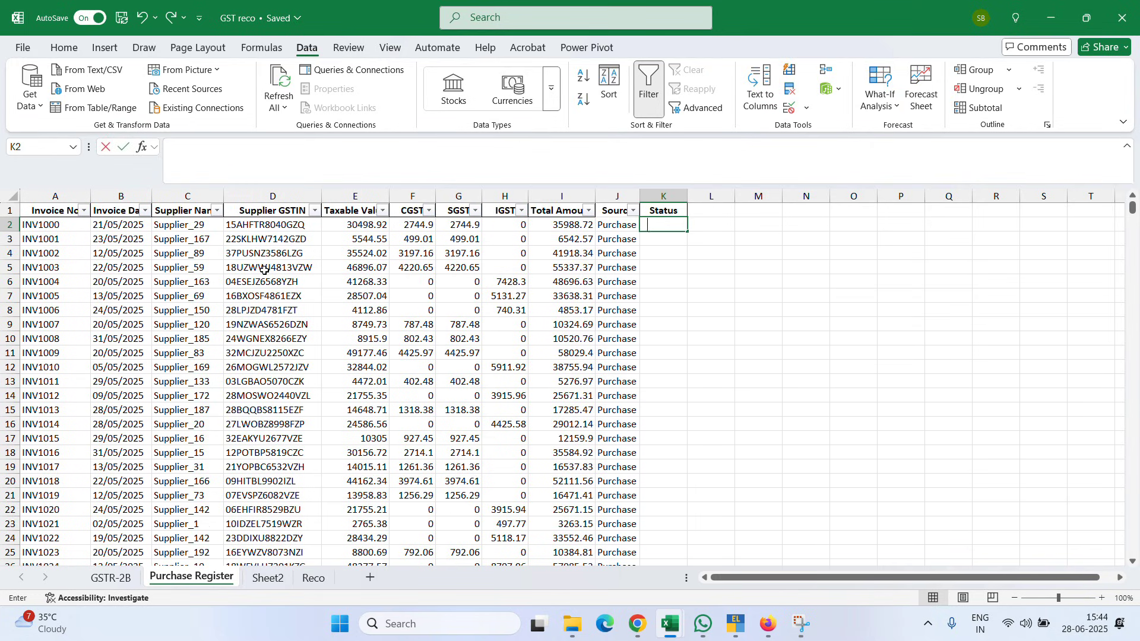
type("=vloo")
key("Tab")
key("Left")
key("Left")
key("Left")
key("Left")
key("Left")
key("Left")
key("Left")
key("Left")
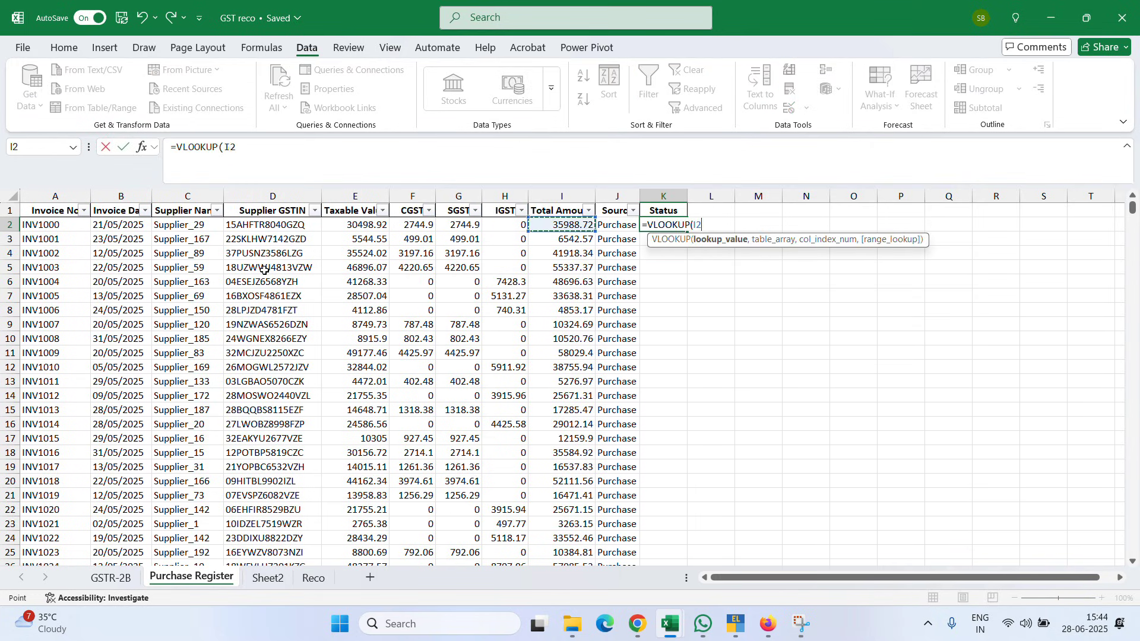
key("Left")
key("Left")
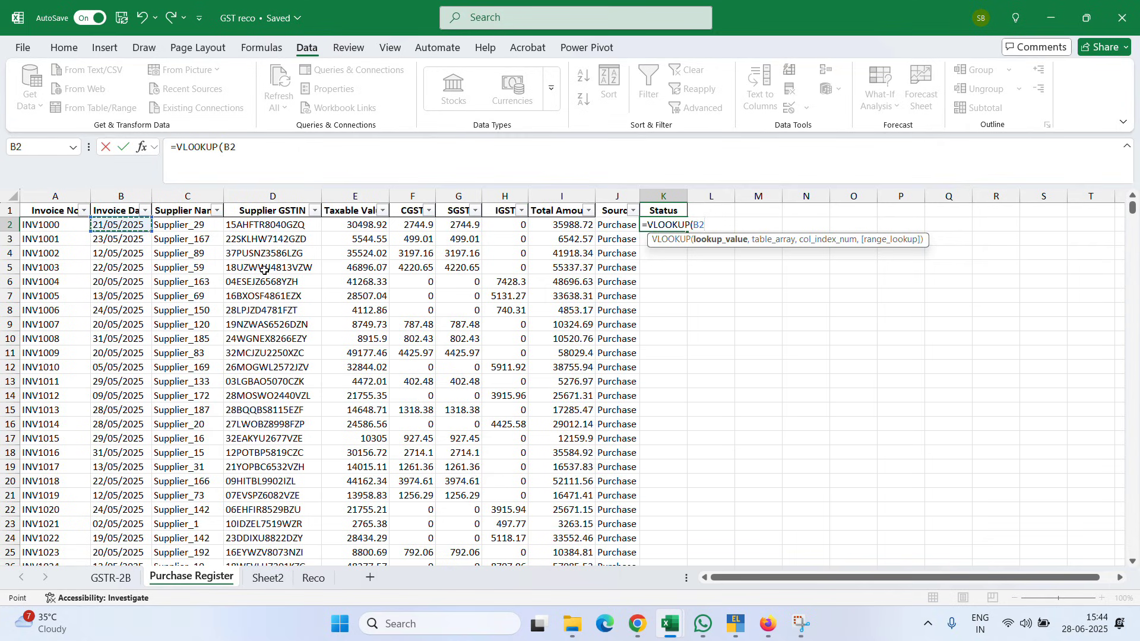
type(",")
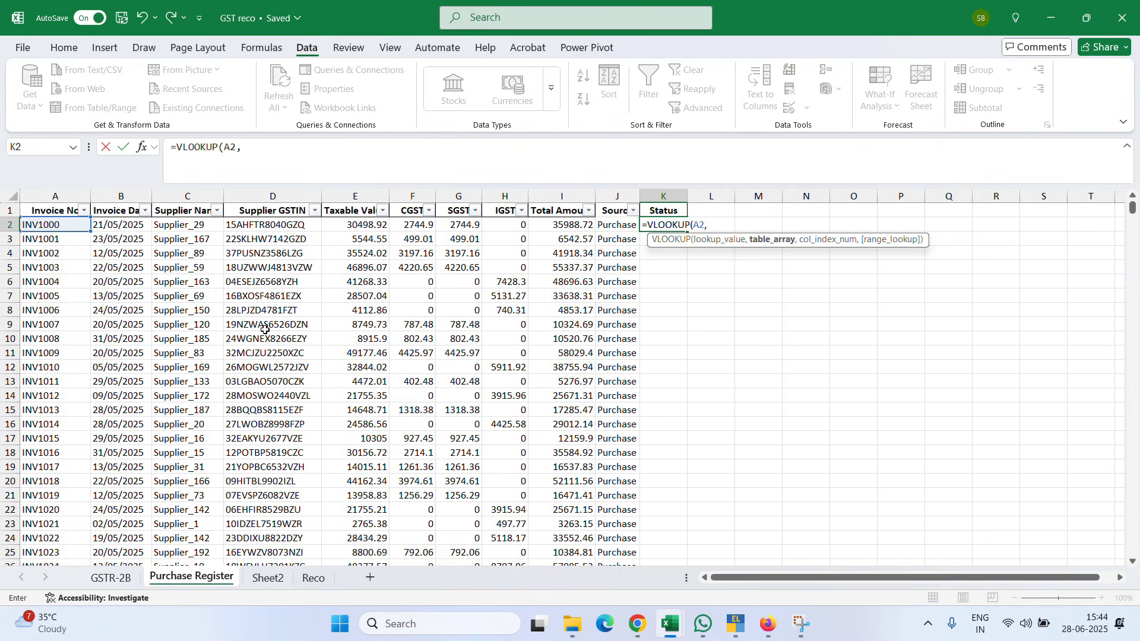
Step: Complete the VLOOKUP with Sheet2!$C$5:$H$1054 as the absolute table range, column index 1 and exact match 0
left_click(279, 576)
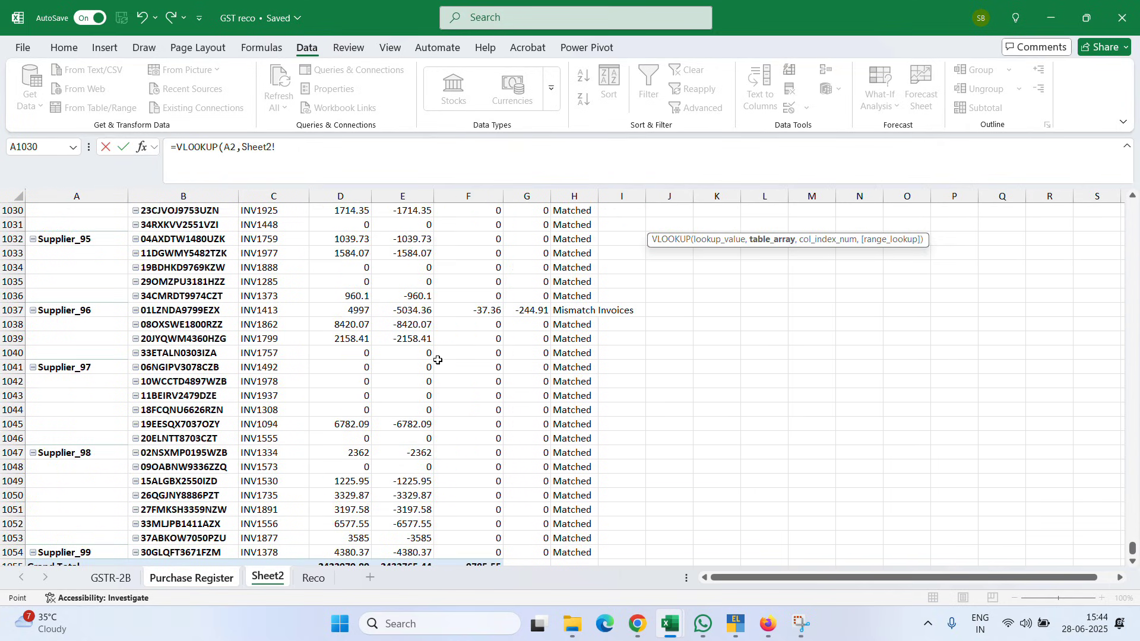
scroll(437, 360, "up", 4)
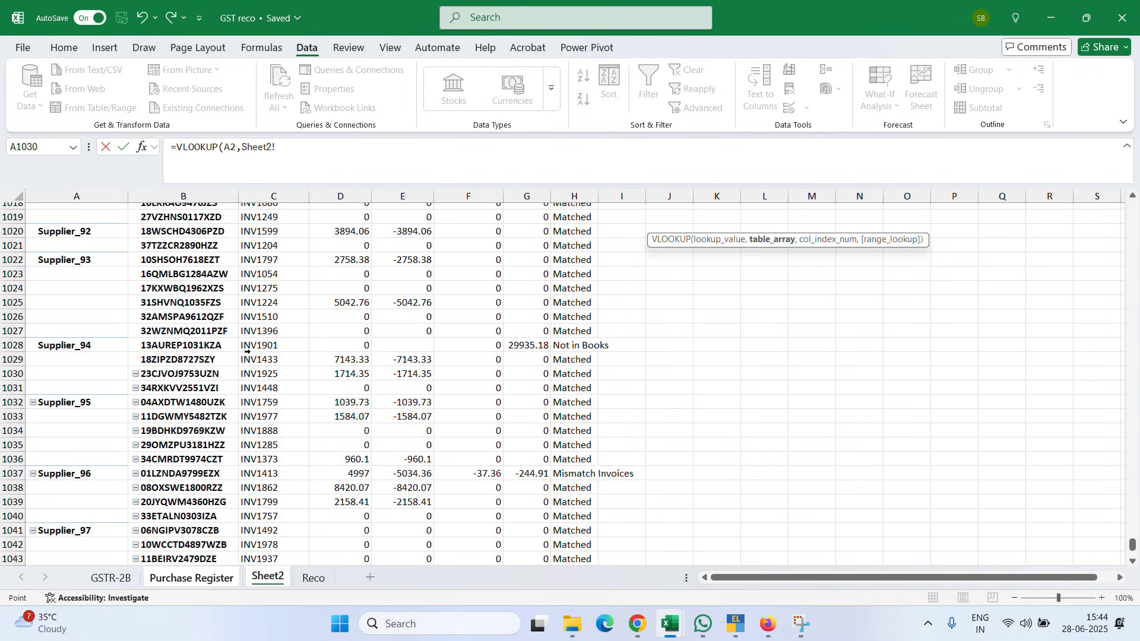
left_click(268, 343)
key("ctrl+Up")
key("Down")
key("Down")
key("Up")
key("shift+Right")
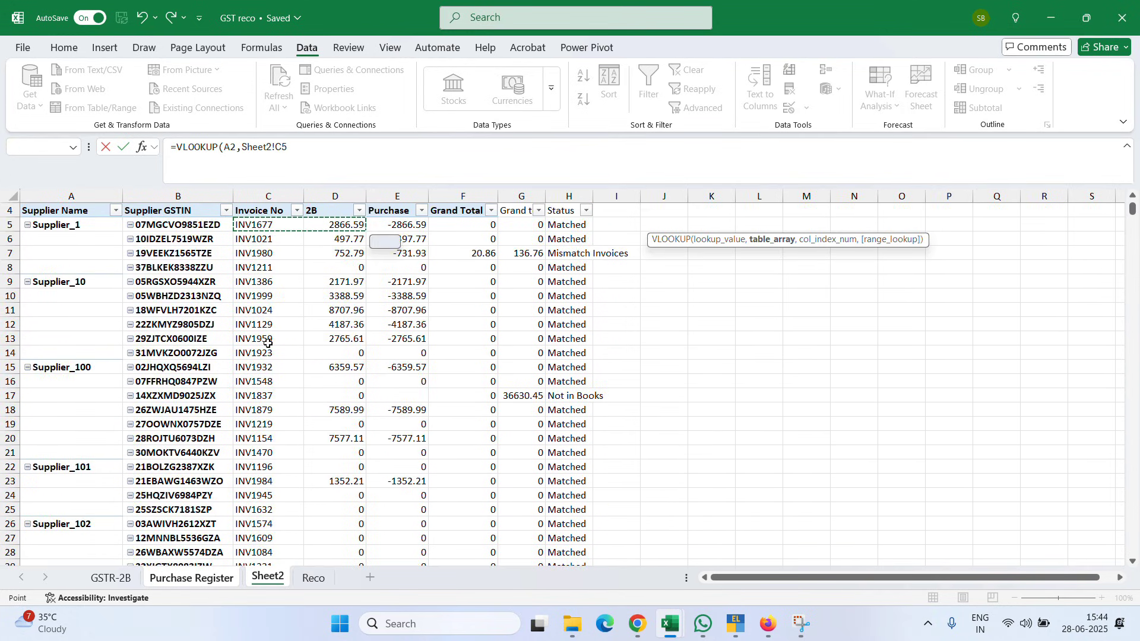
key("shift+Right")
key("shift+Right")
key("shift+Right")
key("shift+Right")
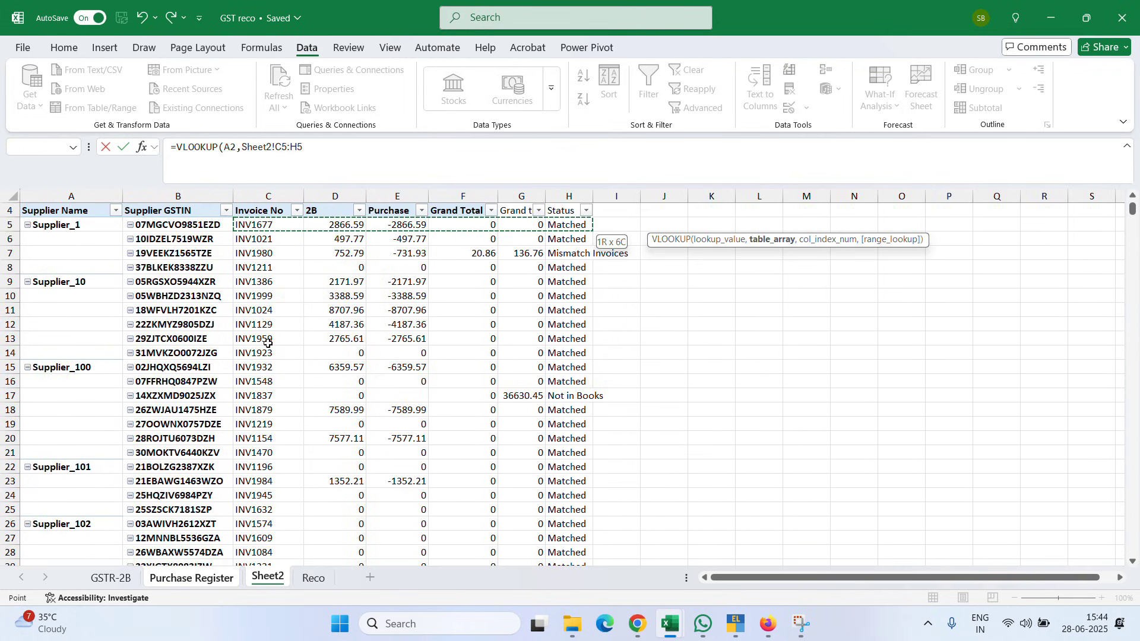
key("ctrl+shift+Down")
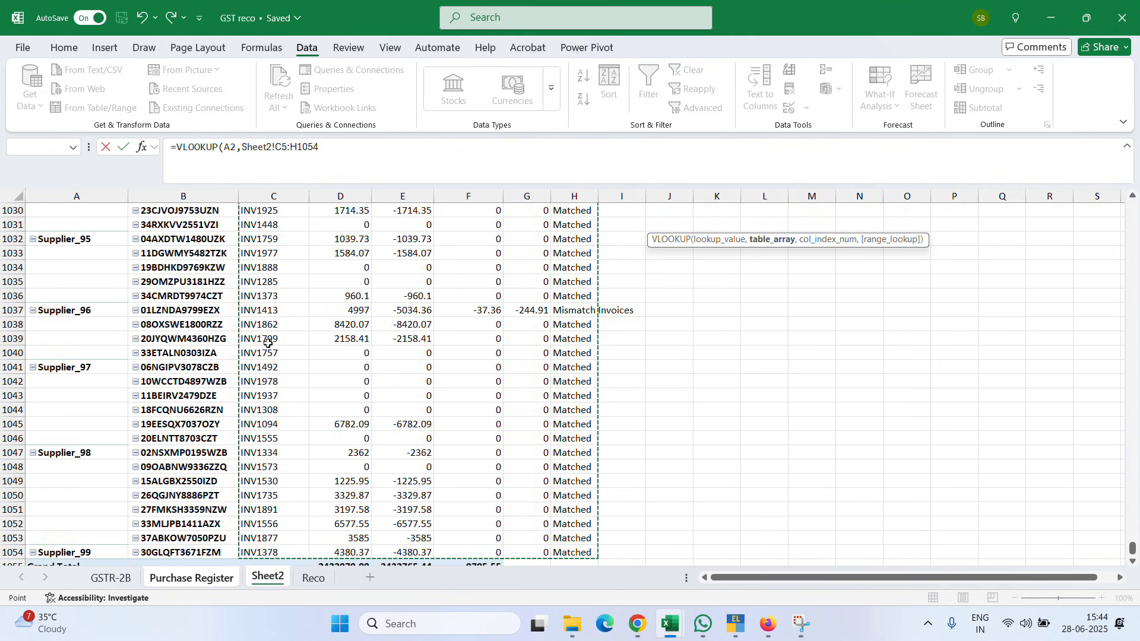
key("F4")
type(",")
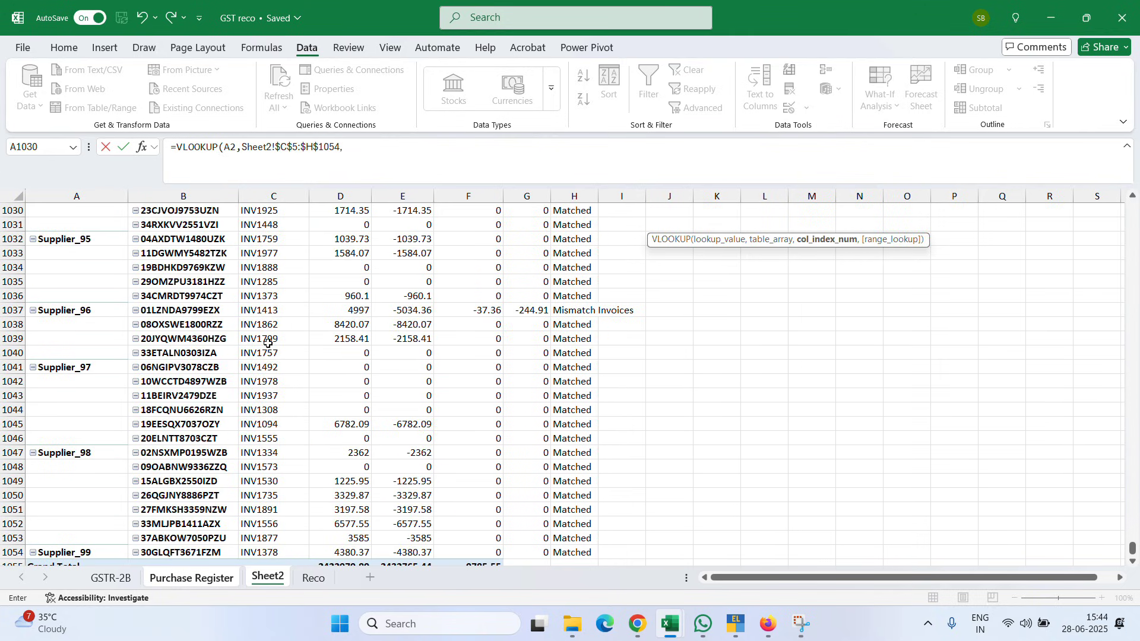
type("1,0")
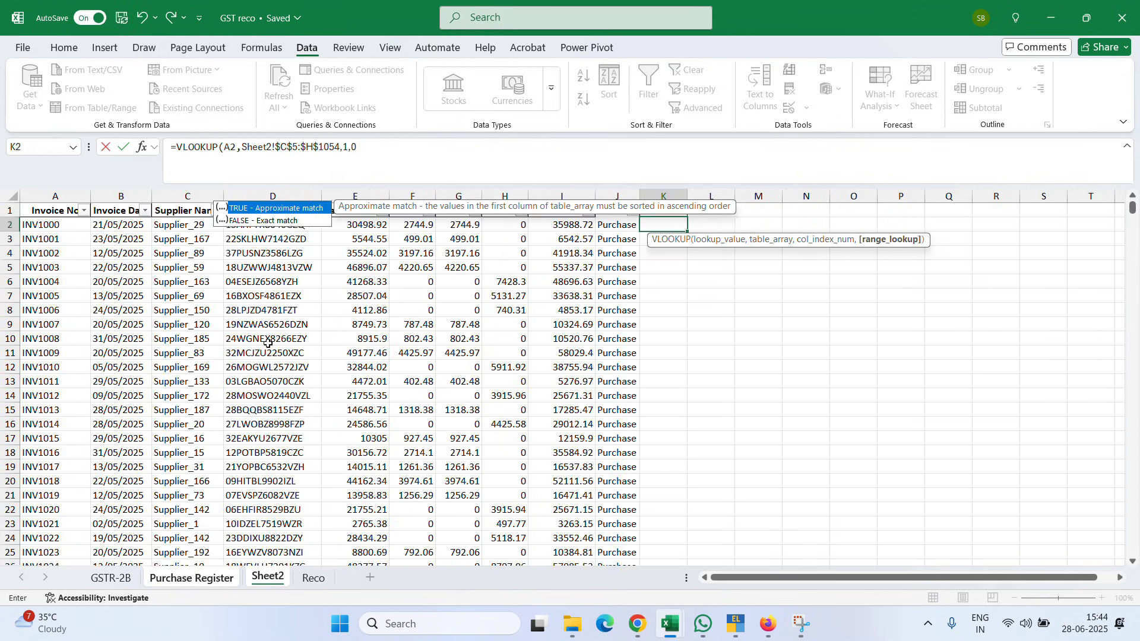
key("Return")
Step: Change the column index of the VLOOKUP in K2 to 6 so it returns the status
key("Up")
key("ctrl+c")
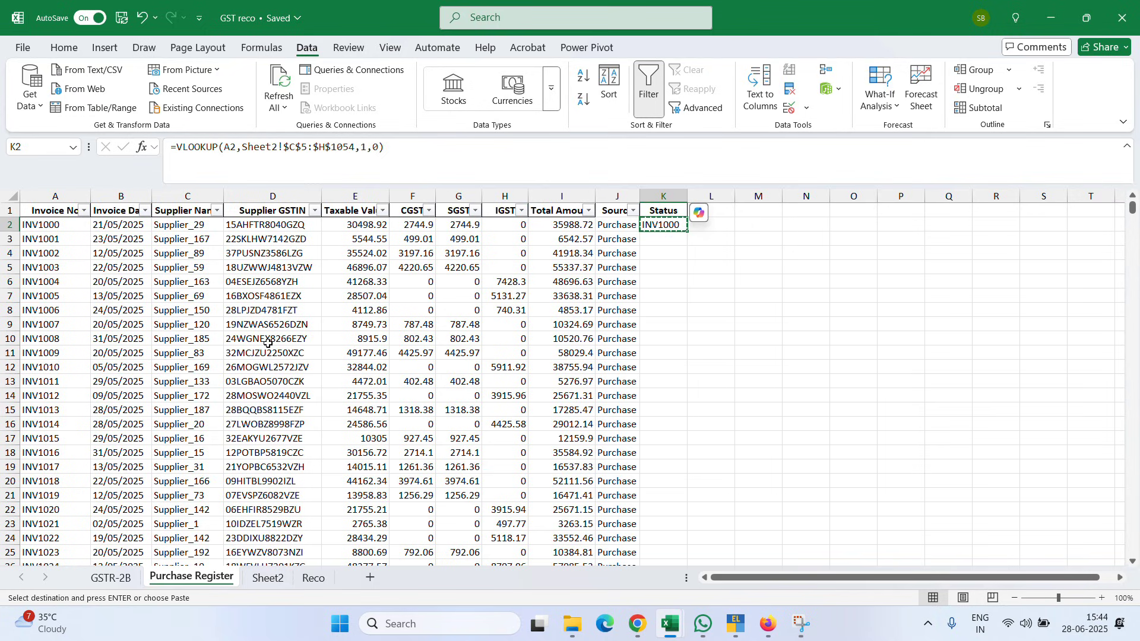
key("Escape")
key("F2")
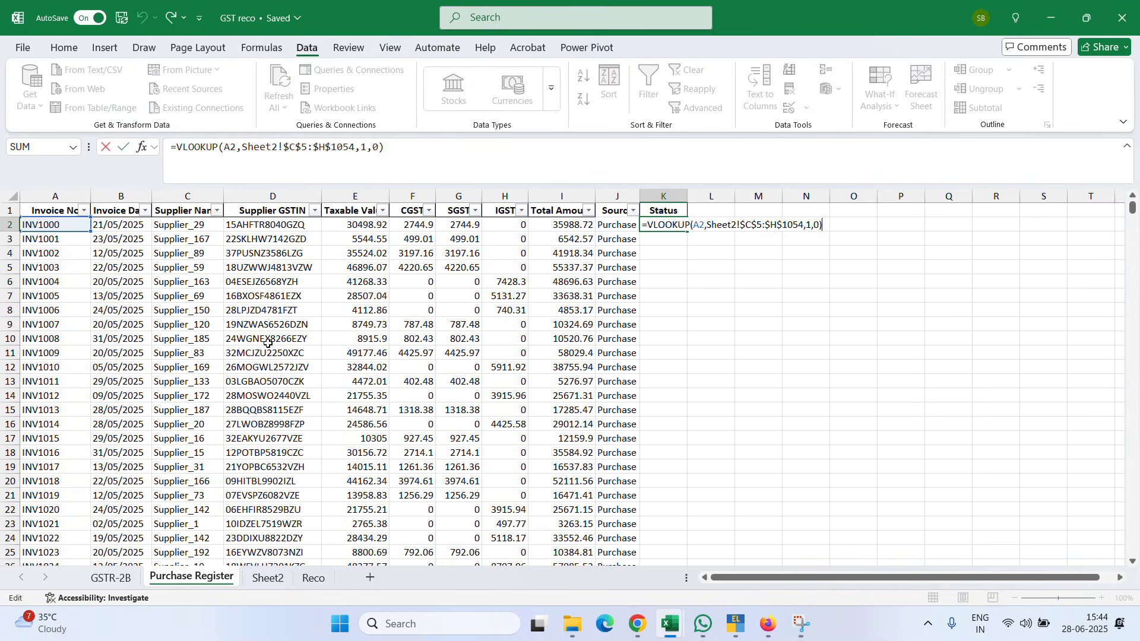
key("Left")
key("Left")
key("Left")
key("BackSpace")
type("6")
key("ctrl+Return")
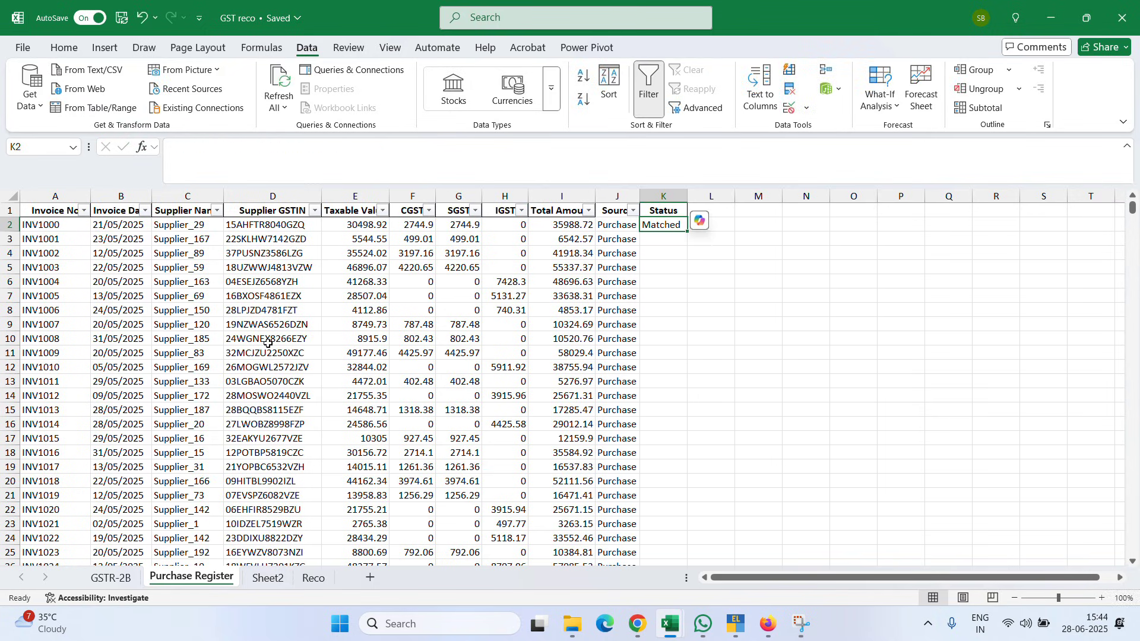
Step: Copy the K2 VLOOKUP formula down the Status column to the last invoice row, K1001
key("ctrl+c")
key("Left")
key("ctrl+Down")
key("Right")
key("ctrl+shift+Up")
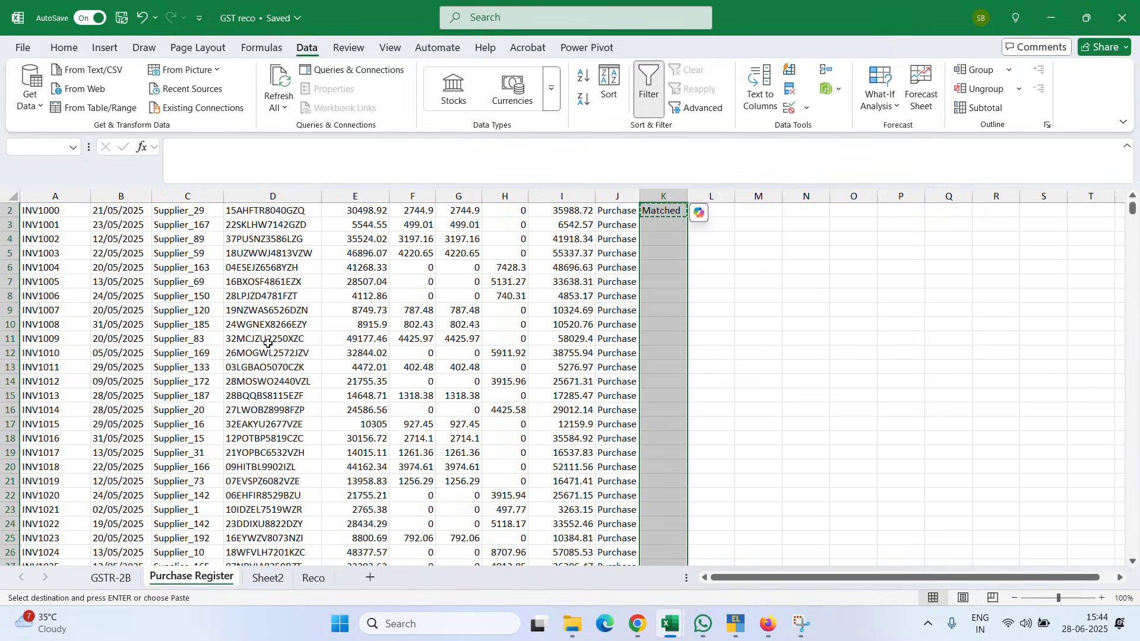
key("ctrl+v")
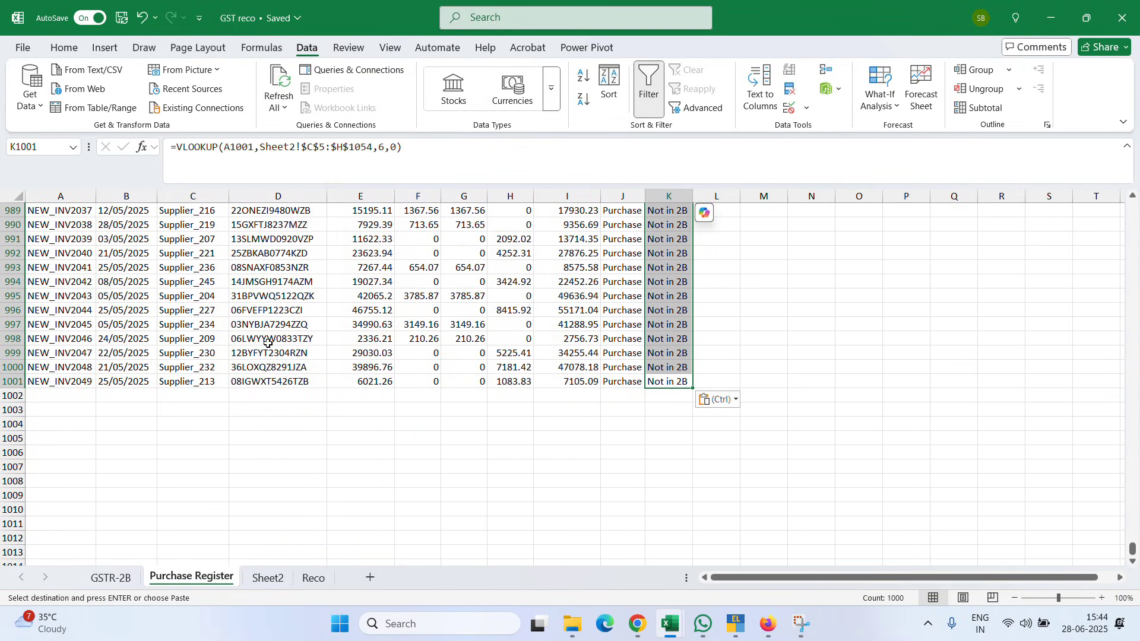
key("Escape")
Step: Remove and reapply the filter on header row 1 so that it includes the Status column
key("ctrl+Up")
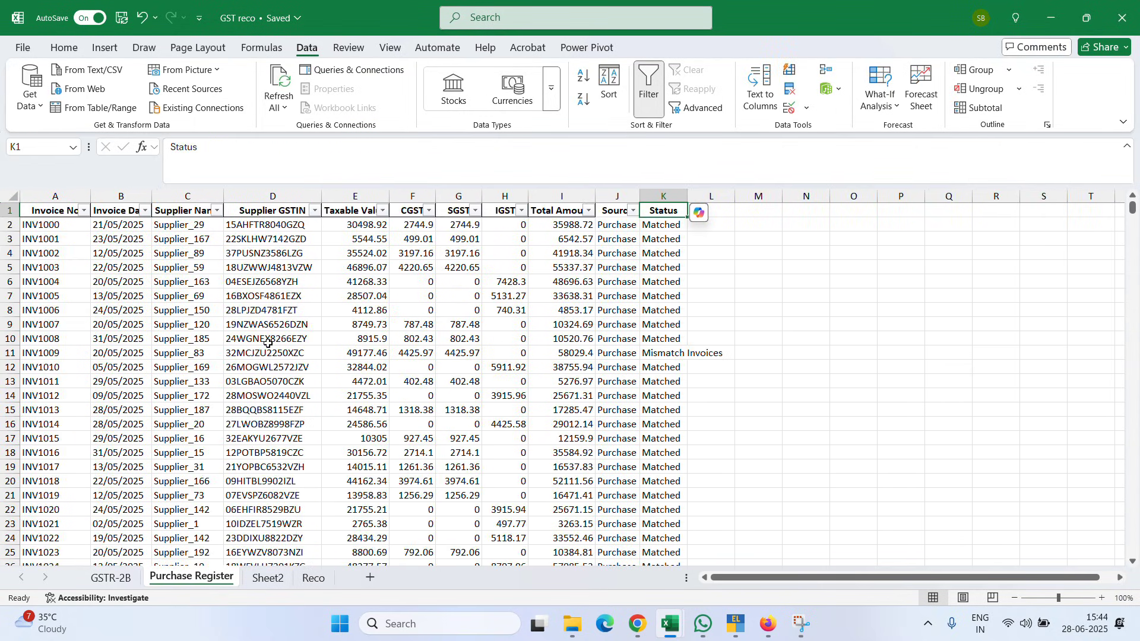
key("shift+space")
key("ctrl+shift+l")
key("ctrl+shift+l")
Step: Filter the Status column of the Purchase Register to show only "Matched" and go to the last filtered row
key("Right")
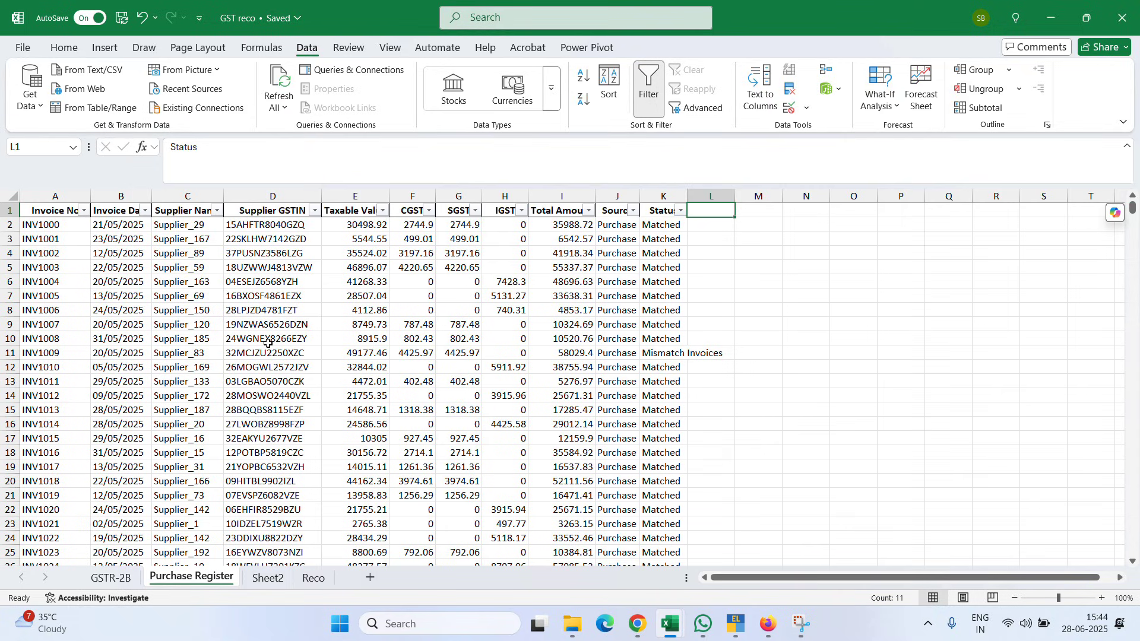
key("Left")
key("alt+Down")
key("Tab")
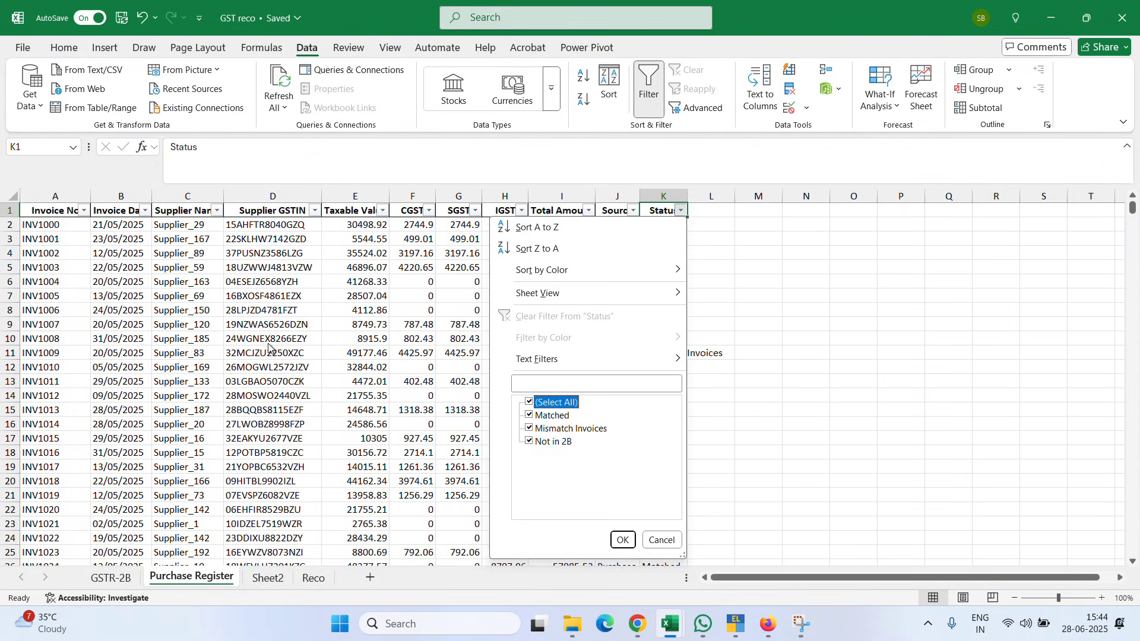
key("space")
key("Down")
key("space")
key("Return")
key("Left")
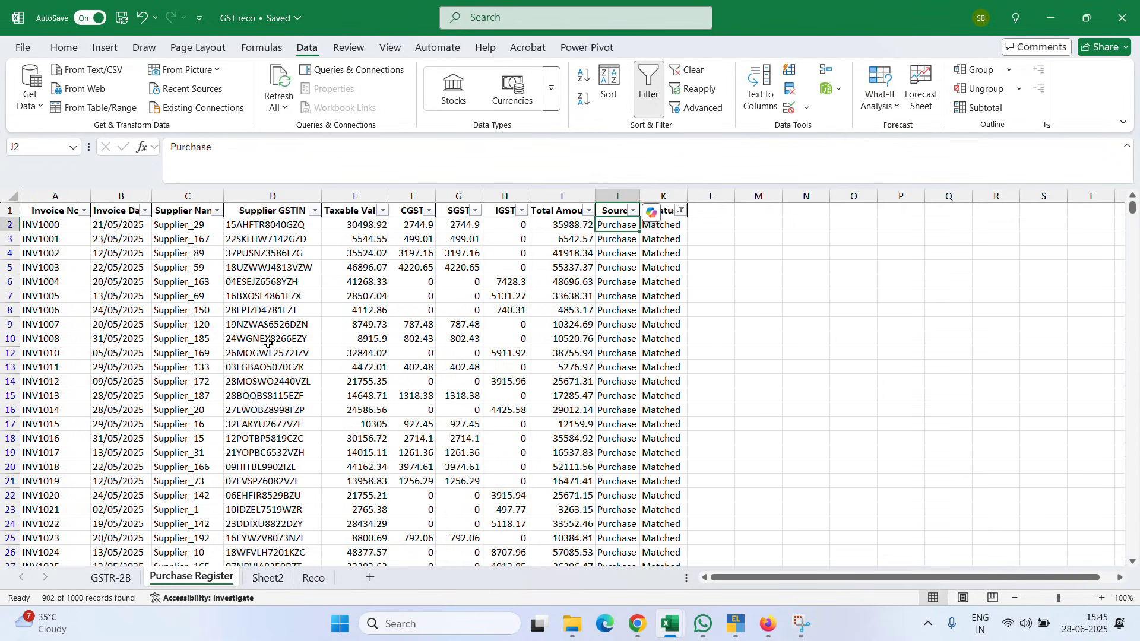
key("ctrl+Down")
Step: Switch to the GSTR-2B sheet and filter its Status column to "Matched" to compare the record count
key("ctrl+Page_Up")
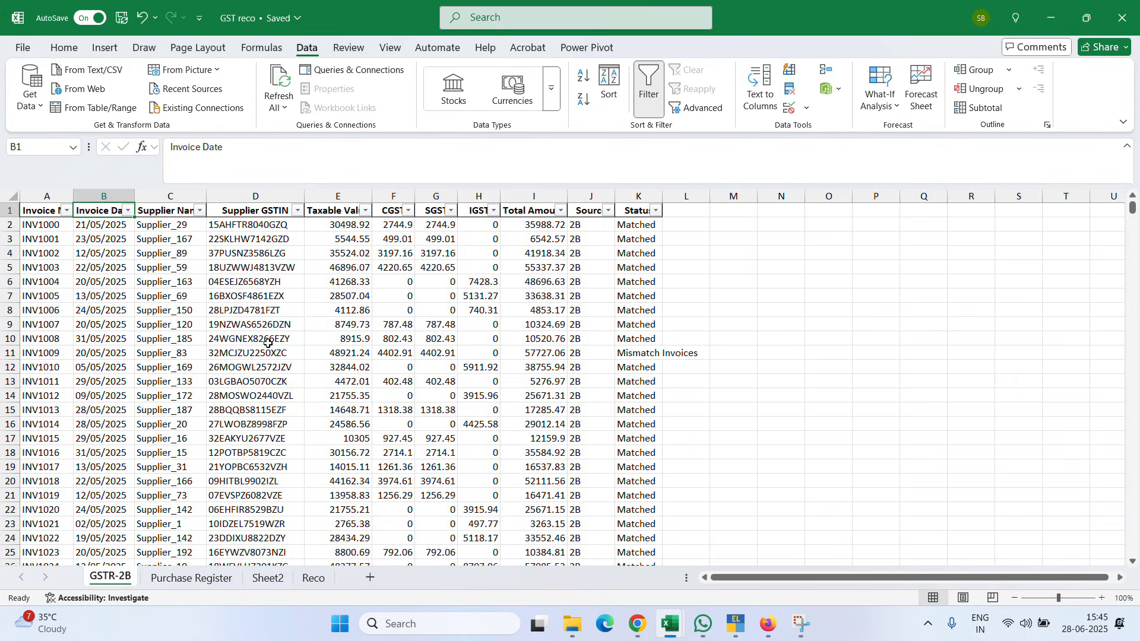
key("Right")
key("Right")
key("Right")
key("Right")
key("Right")
key("Right")
key("Right")
key("Right")
key("Right")
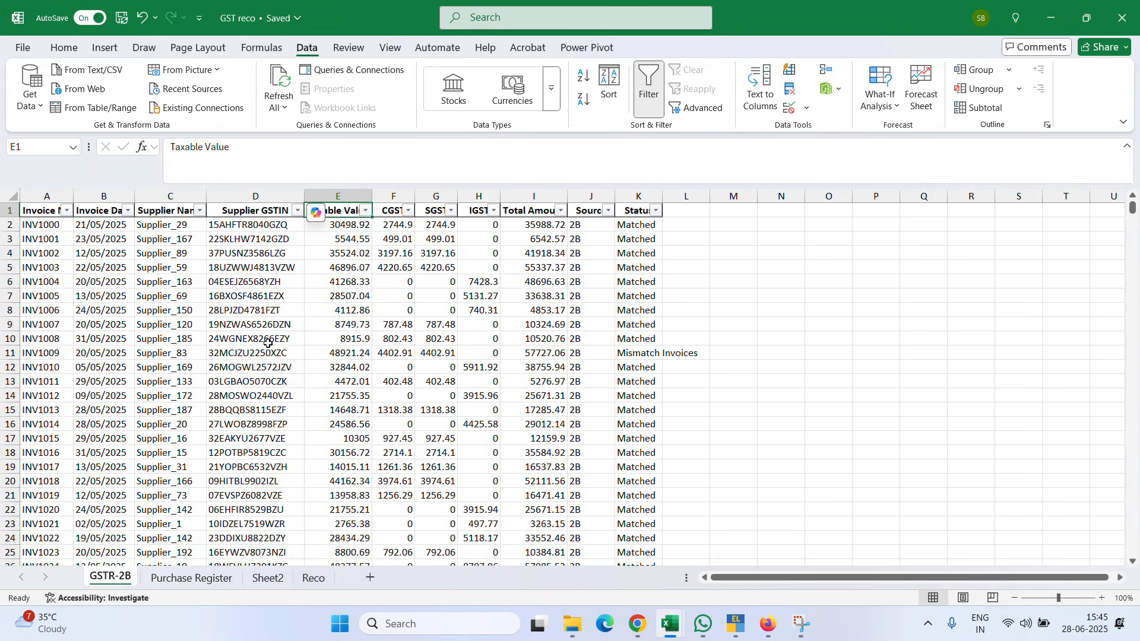
key("alt+Down")
key("Down")
key("Down")
key("Down")
key("Down")
key("Down")
key("Down")
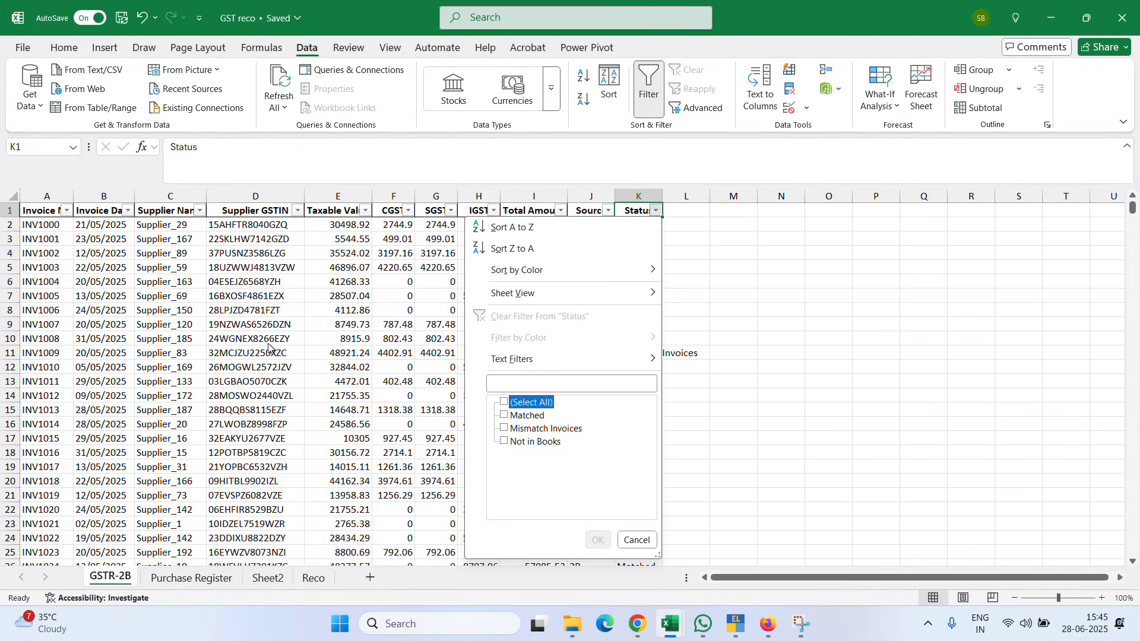
key("space")
key("Down")
key("space")
key("Return")
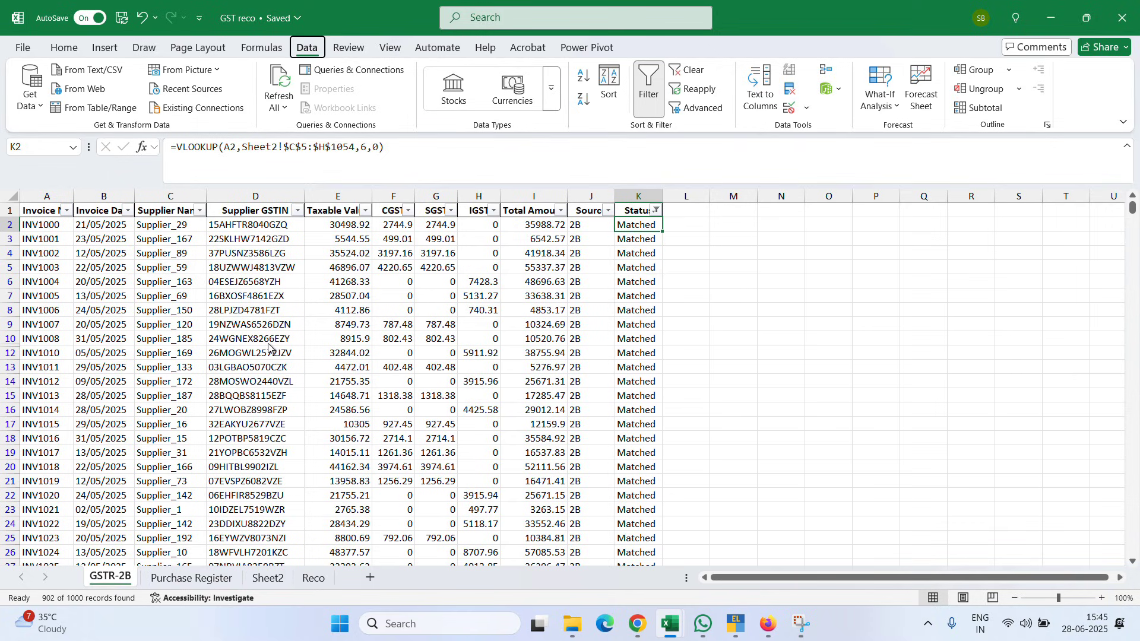
Step: Clear the Status filter in GSTR-2B and insert a blank row above the header row
key("alt+a")
key("c")
key("Up")
key("shift+space")
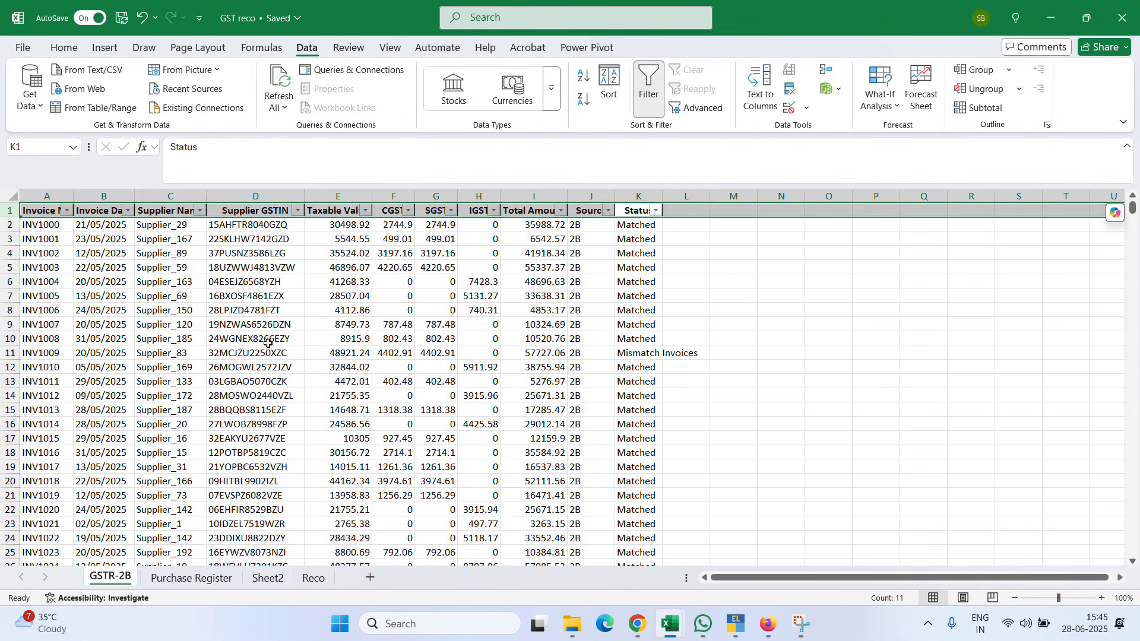
key("ctrl+shift+plus")
Step: Enter =SUBTOTAL(9,E3:E1002) in cell E1 above the Taxable Value header
key("Left")
key("Left")
key("Left")
key("Left")
key("Left")
key("Left")
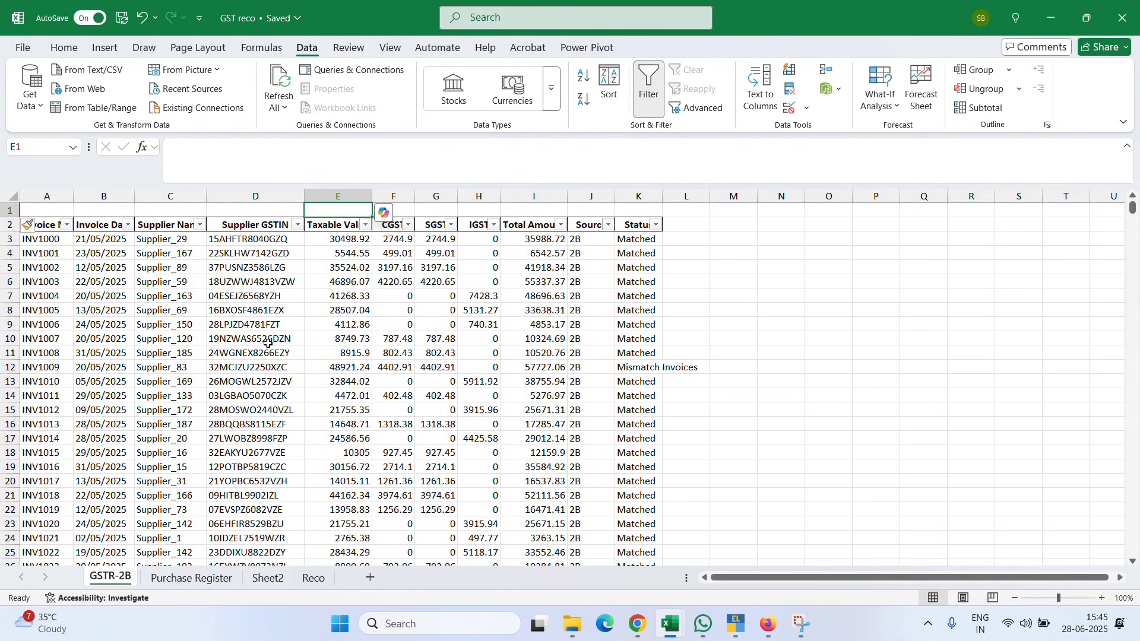
type("=subtot")
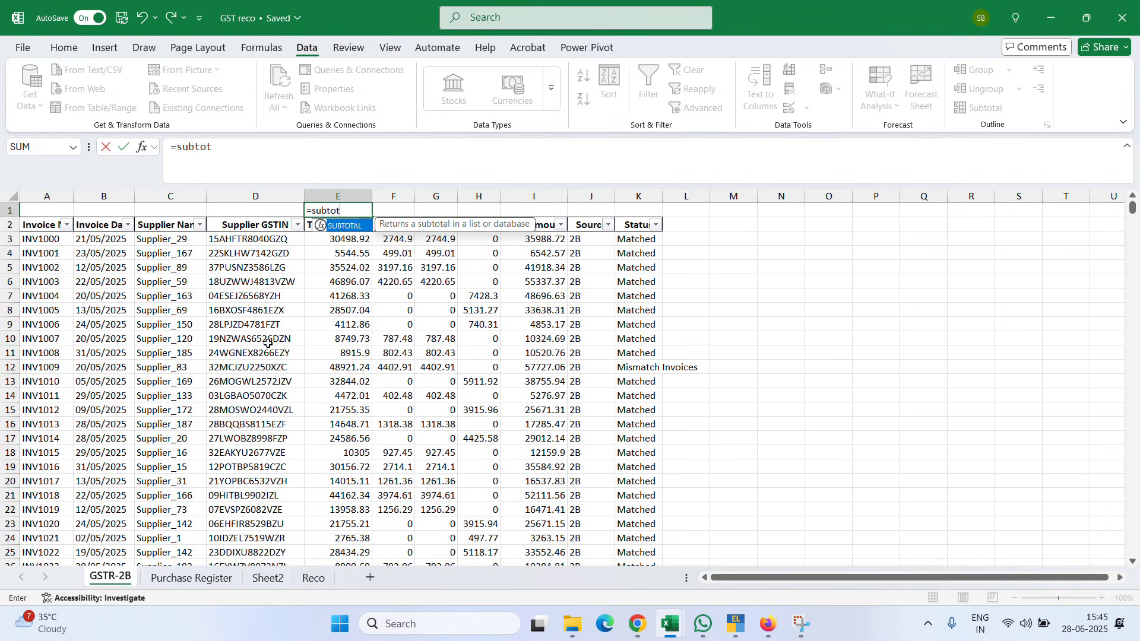
key("Tab")
type("9,")
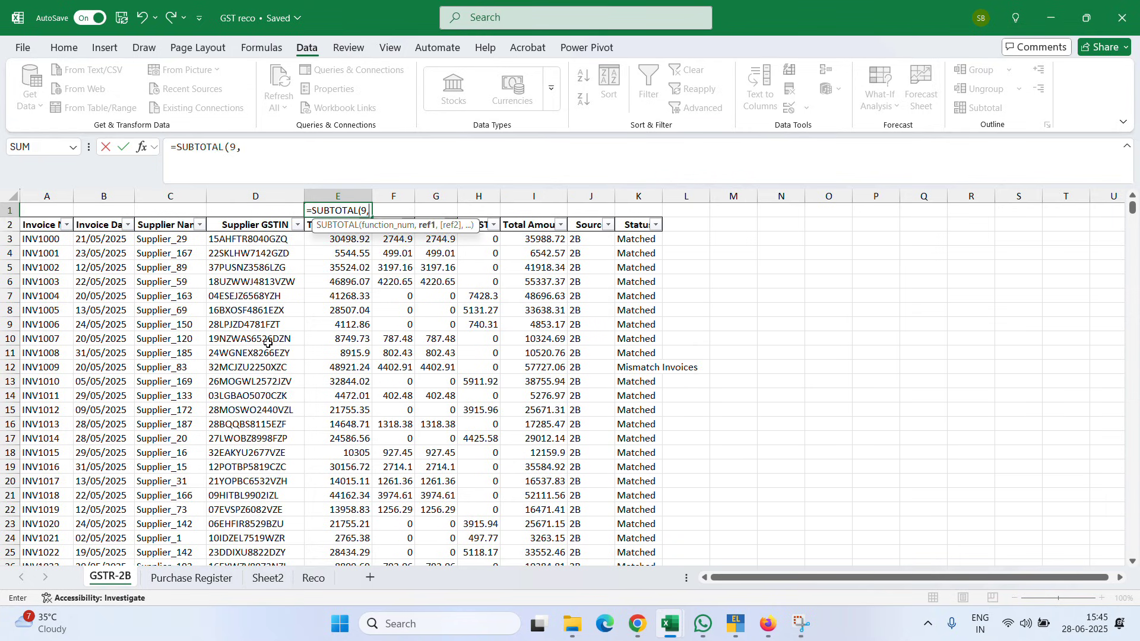
key("Down")
key("Down")
key("ctrl+shift+Down")
key("ctrl+Return")
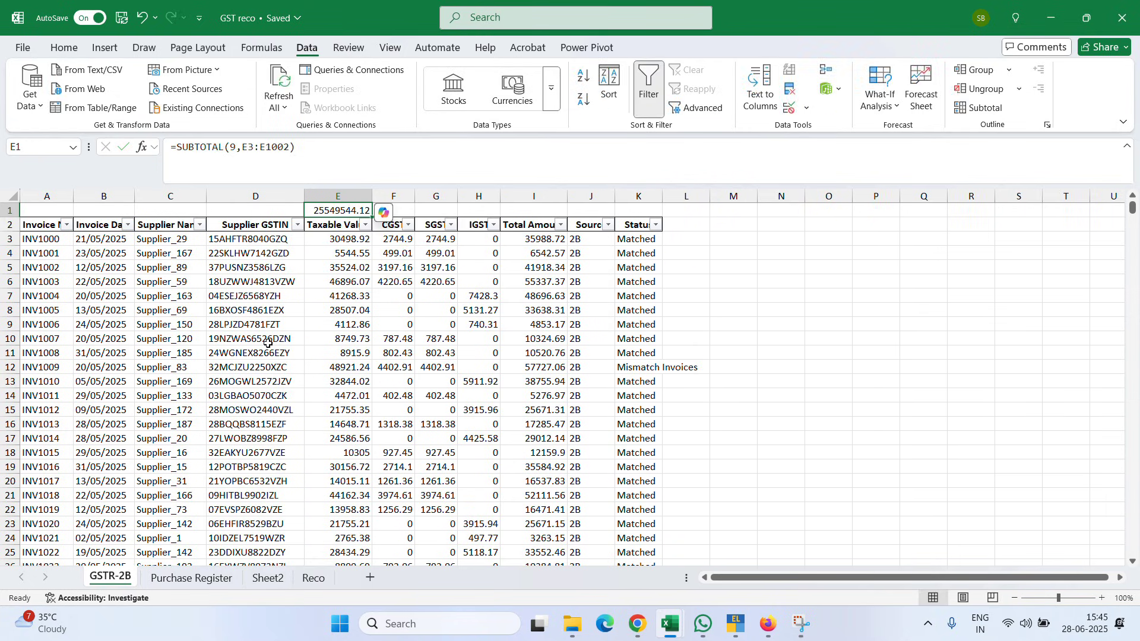
Step: Copy the E1 subtotal formula across to I1, covering CGST, SGST, IGST and Total Amount
key("ctrl+c")
key("shift+Right")
key("shift+Right")
key("shift+Right")
key("shift+Right")
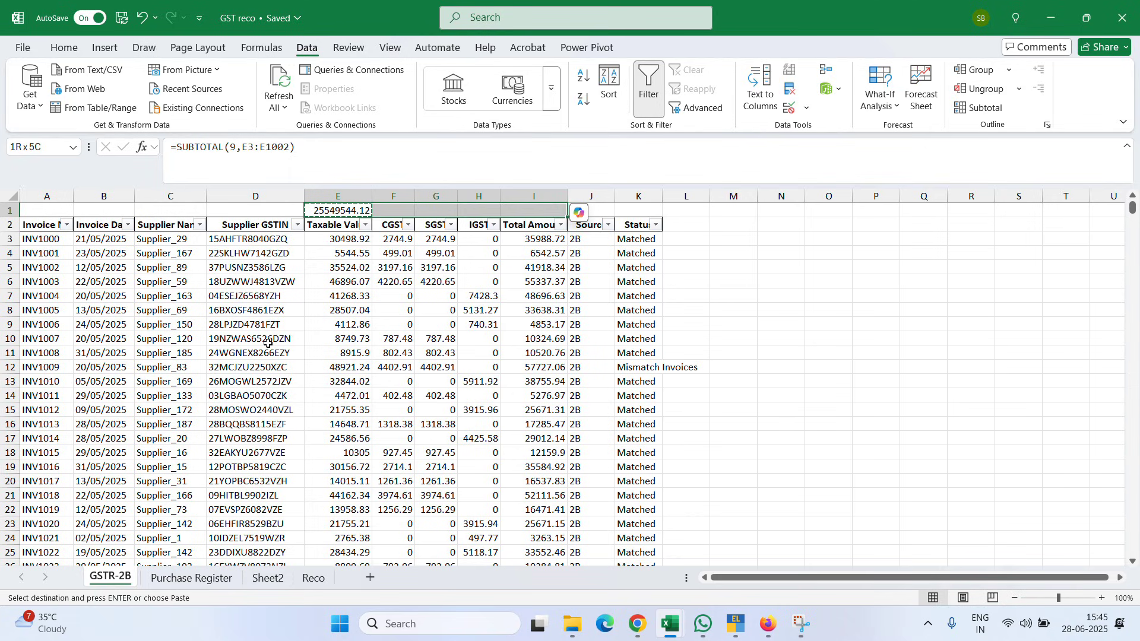
key("ctrl+v")
key("Escape")
Step: Format the subtotals in E1:I1 with comma style and bold
key("alt+h")
key("k")
key("ctrl+b")
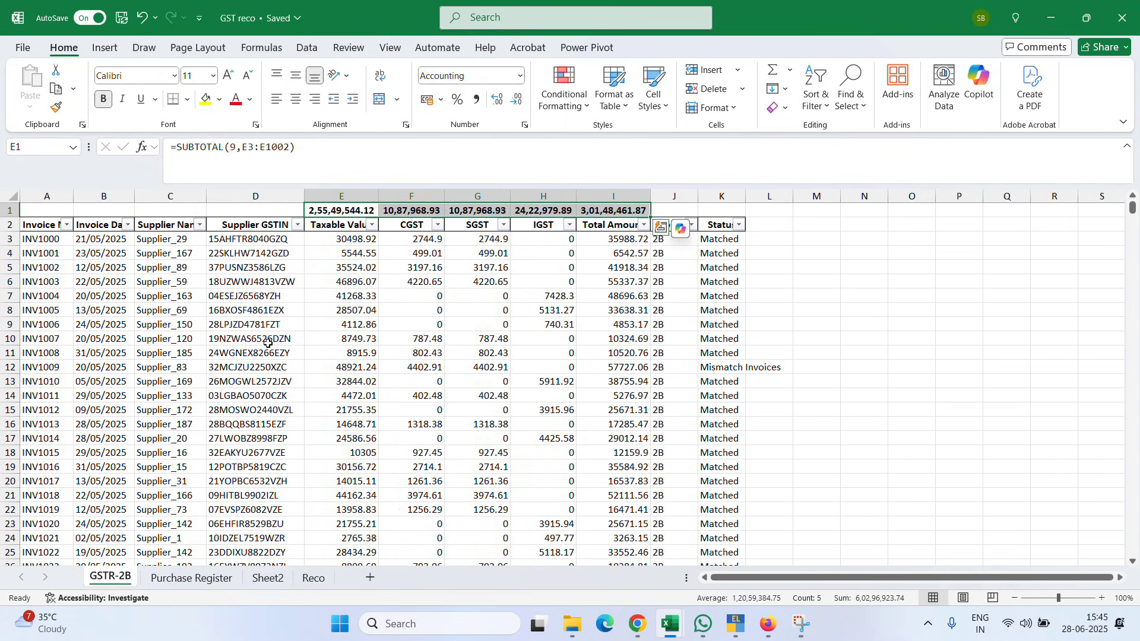
Step: Filter the Status column of GSTR-2B to show only "Mismatch Invoices" and switch to the Purchase Register sheet
key("Down")
key("Right")
key("Right")
key("Right")
key("Right")
key("Right")
key("Right")
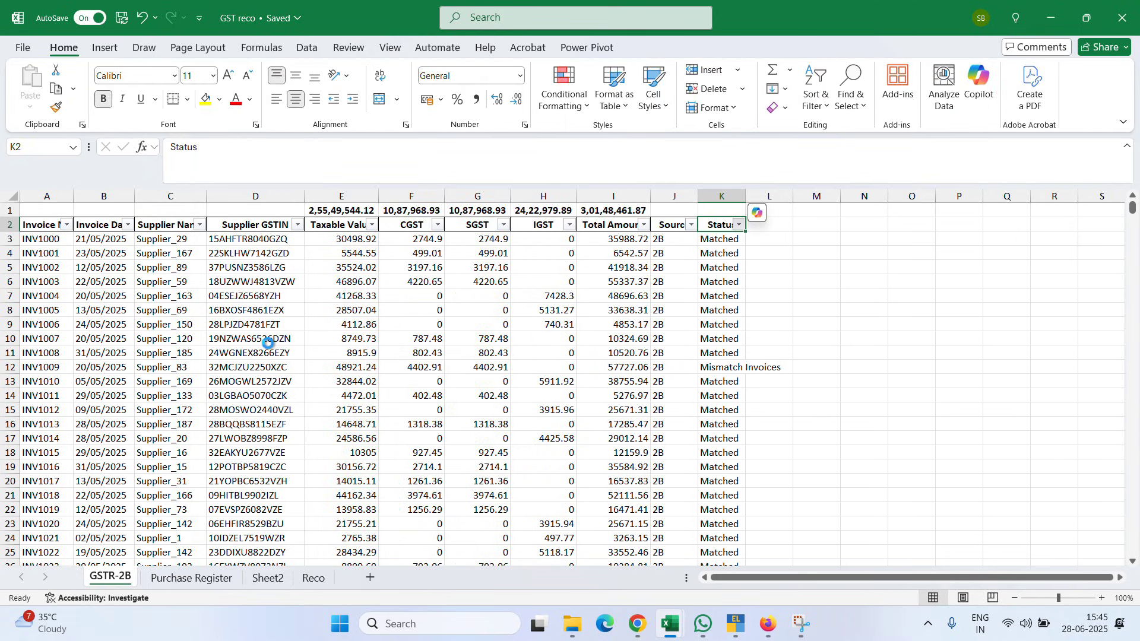
key("alt+Down")
key("Tab")
key("space")
key("Down")
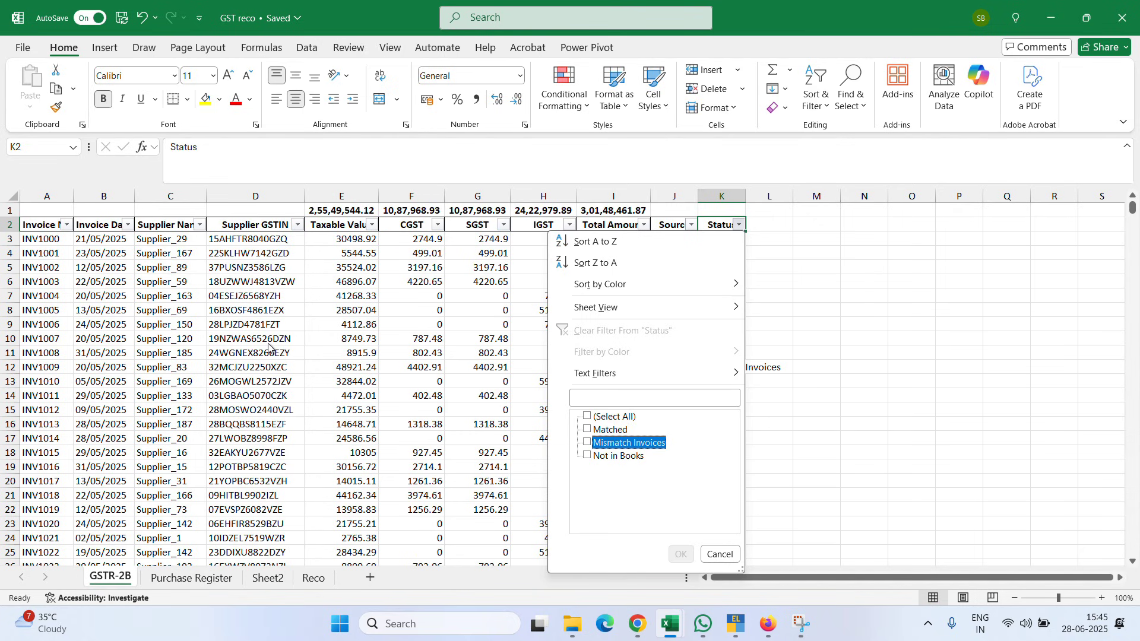
key("space")
key("Return")
key("ctrl+Page_Down")
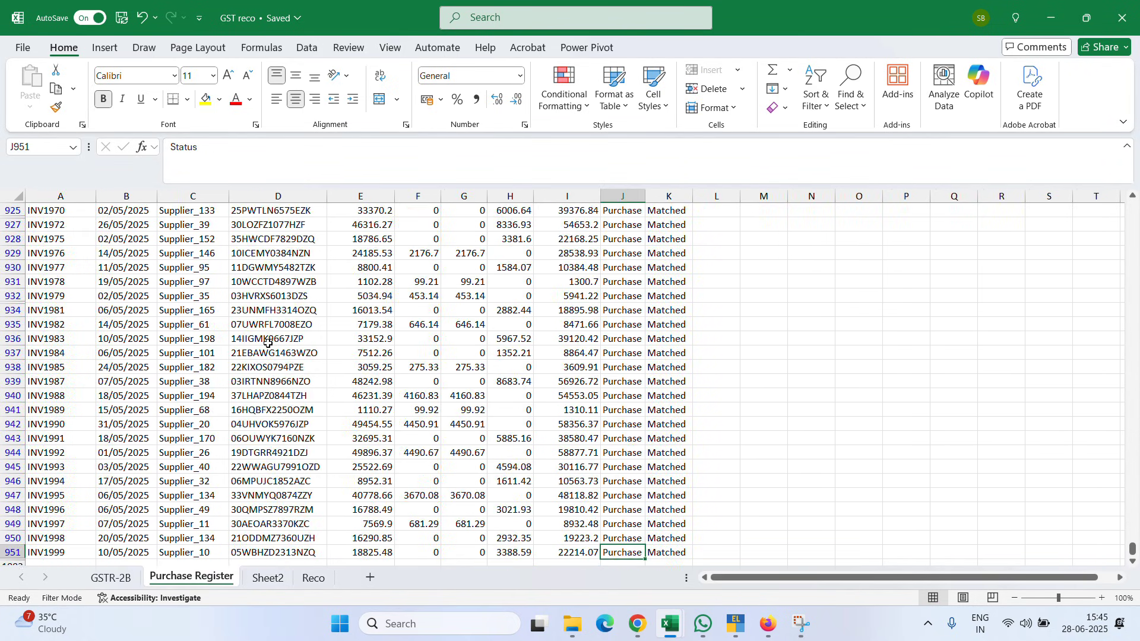
Step: Insert a blank row above the Purchase Register headers and clear the sheet's Status filter
key("Left")
key("Left")
key("Right")
key("ctrl+Up")
key("Right")
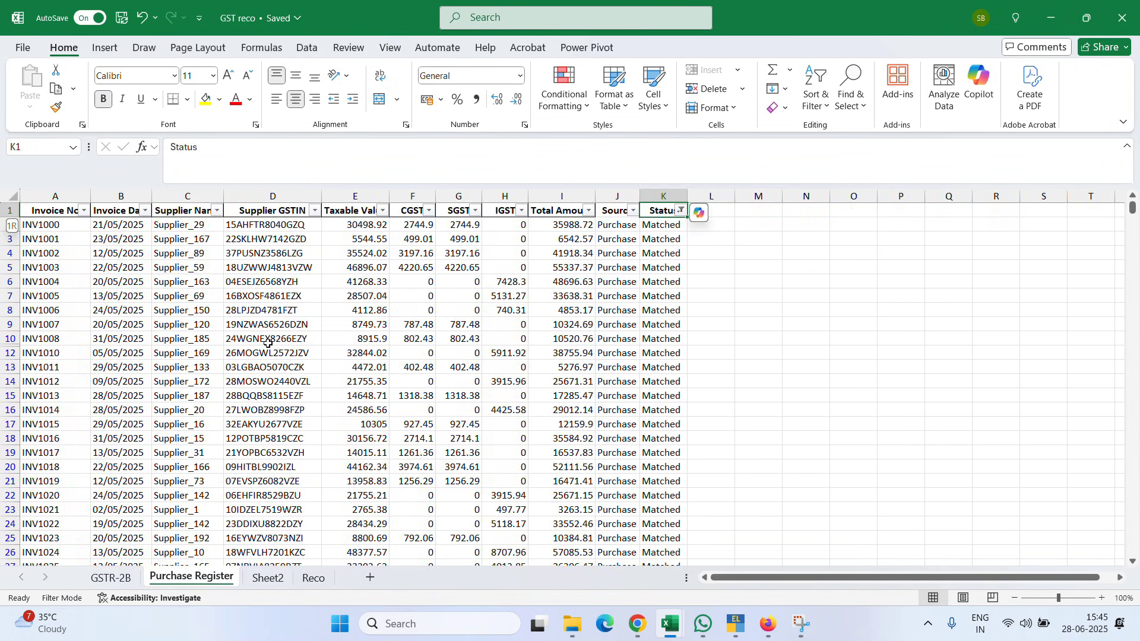
key("shift+space")
key("ctrl+shift+equal")
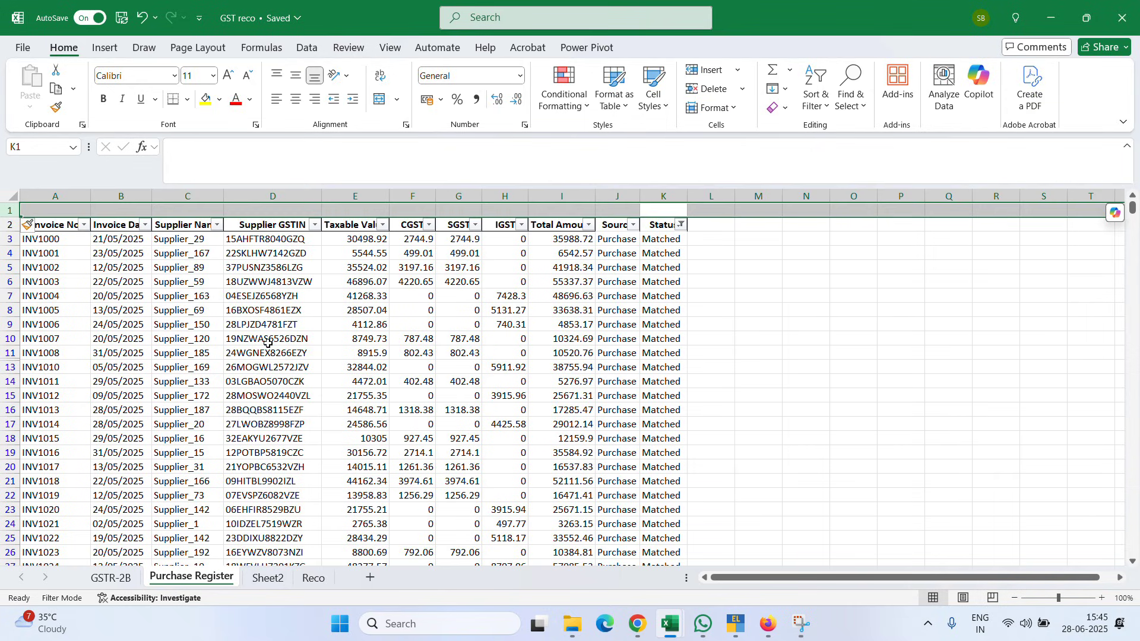
key("alt+a")
key("c")
Step: Enter =SUBTOTAL(9,E3:E1002) in cell E1 of the Purchase Register, above the Taxable Value header
key("Left")
key("Left")
key("Left")
key("Left")
key("Left")
key("Left")
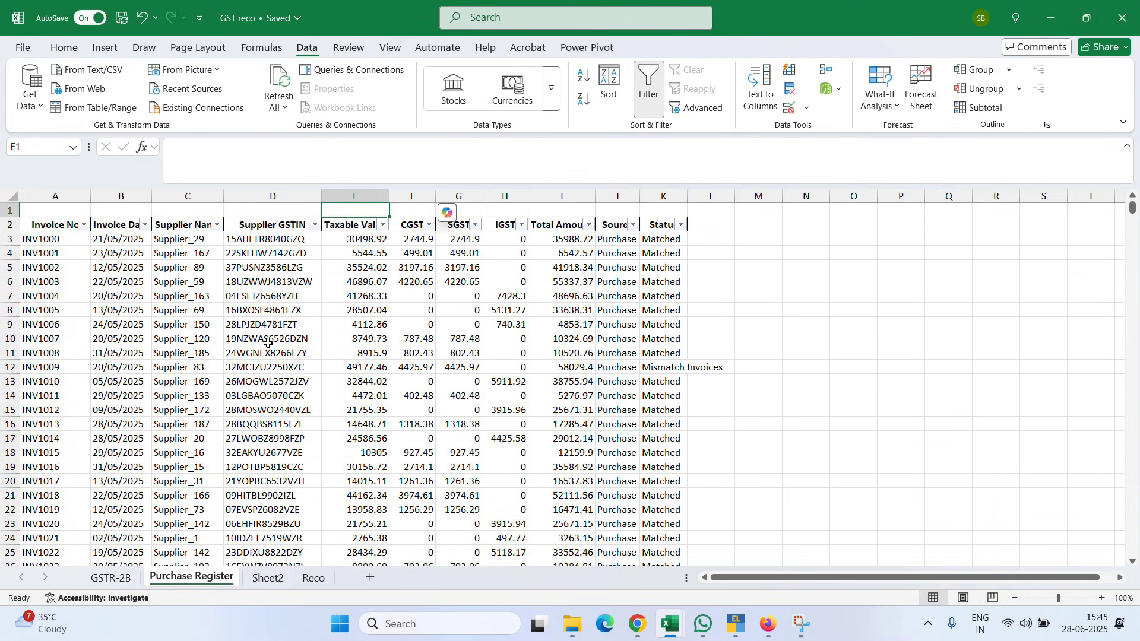
type("=subtot")
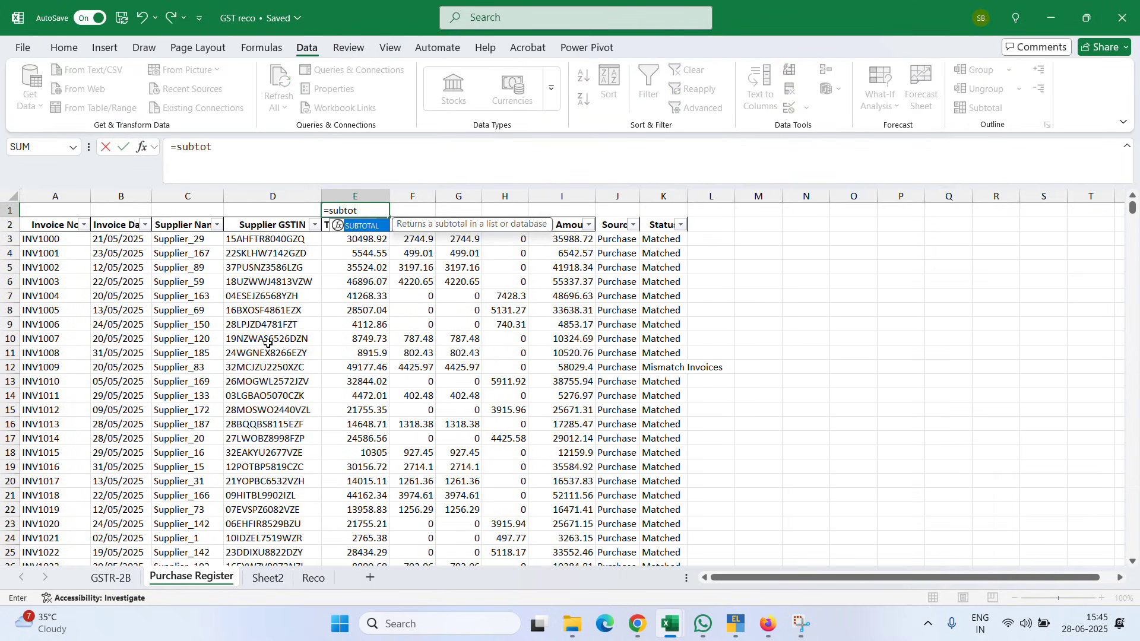
key("Tab")
type("9,")
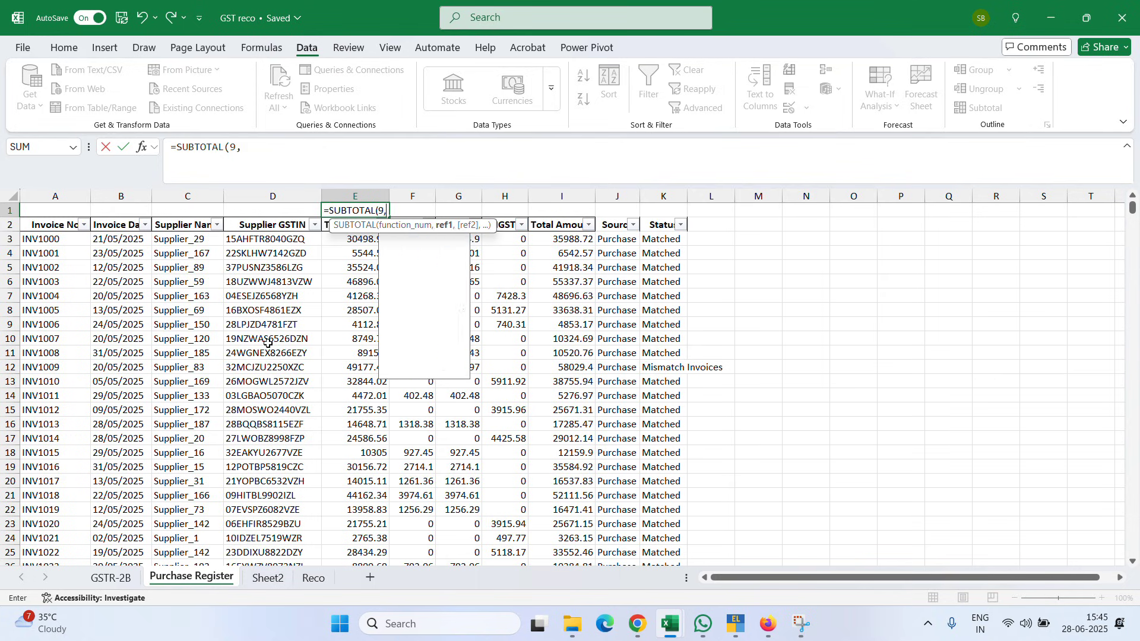
key("Down")
key("Down")
key("ctrl+shift+Down")
key("ctrl+Return")
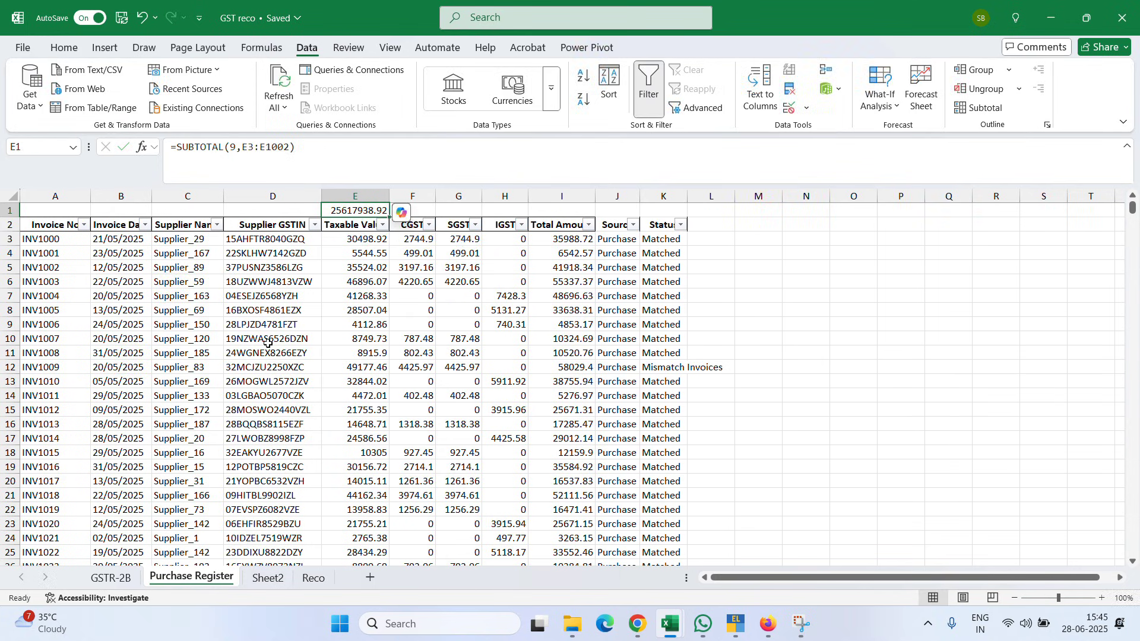
Step: Copy the Purchase Register's E1 subtotal across to I1 and format E1:I1 with comma style and bold
key("ctrl+c")
key("shift+Right")
key("shift+Right")
key("shift+Right")
key("shift+Right")
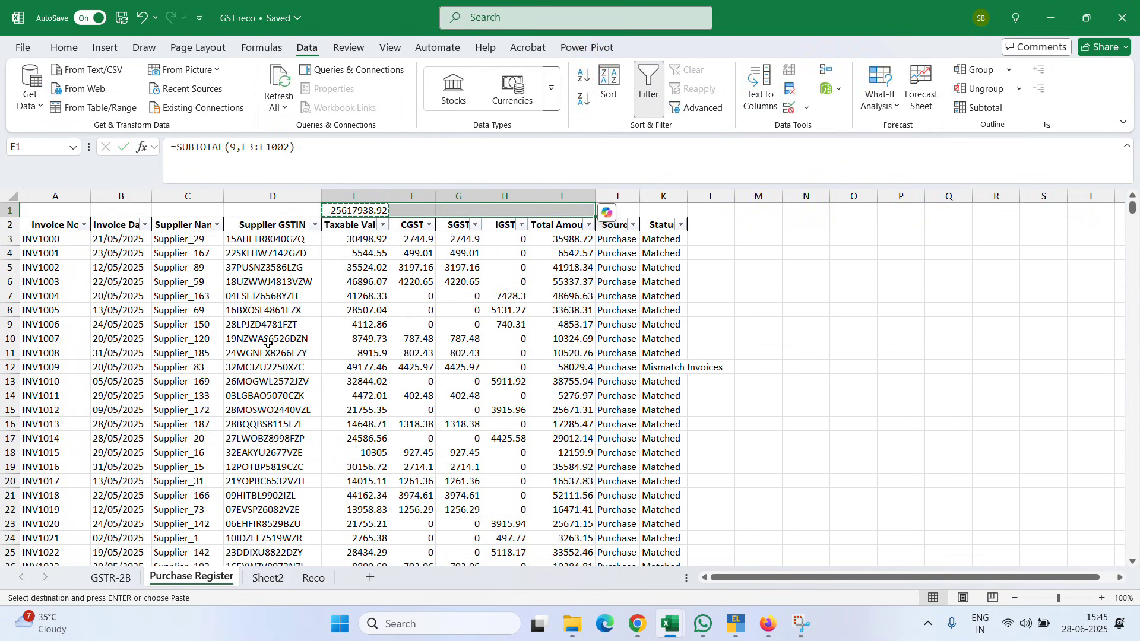
key("Return")
key("alt+h")
key("k")
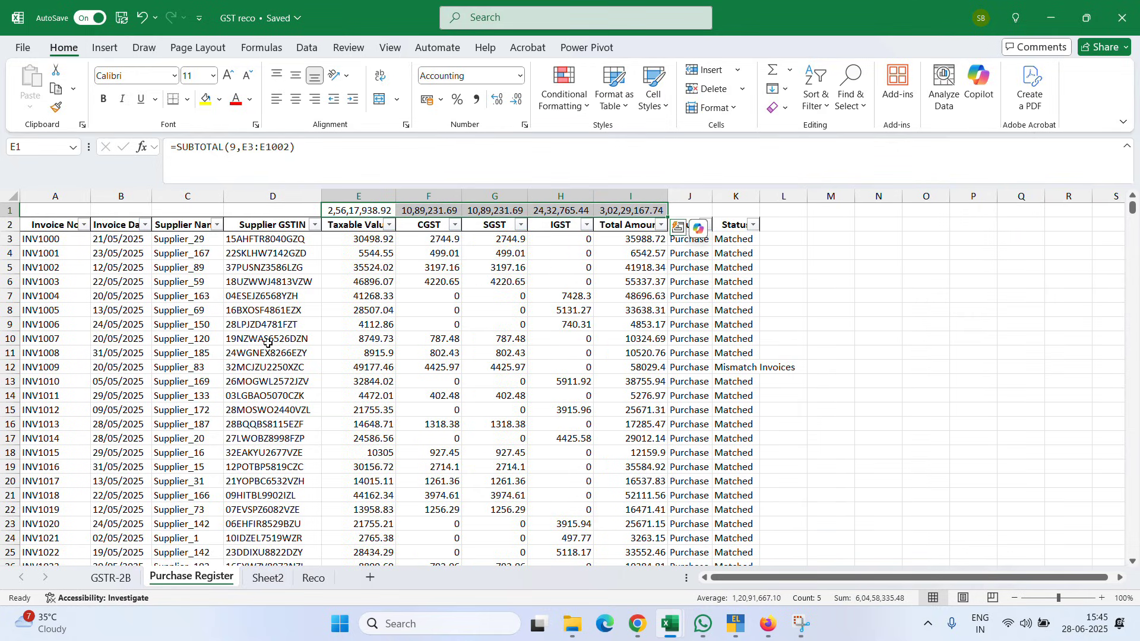
Step: Filter the Status column of the Purchase Register to show only "Matched" invoices
key("Right")
key("Right")
key("Right")
key("Down")
key("Right")
key("Right")
key("Right")
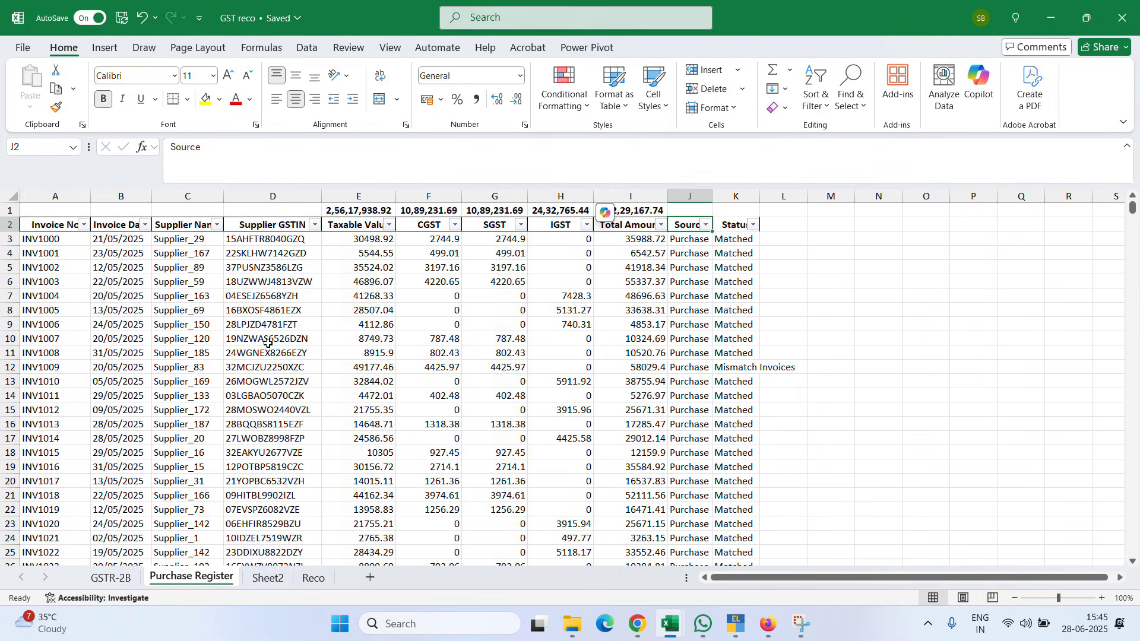
key("alt+Down")
key("e")
key("Down")
key("space")
key("Down")
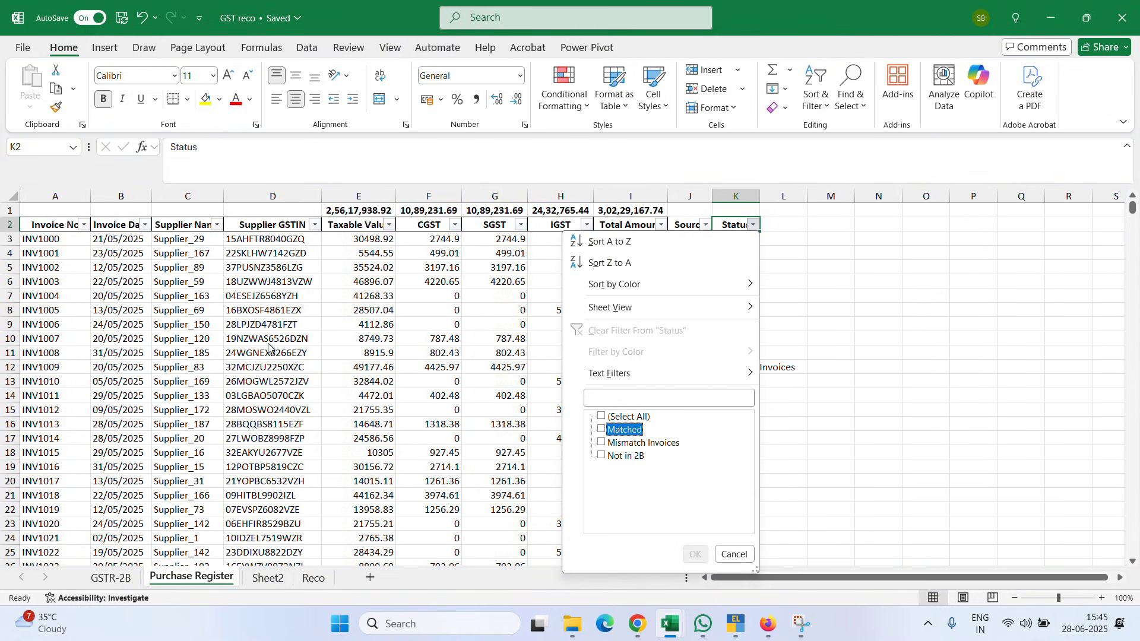
key("space")
key("Return")
key("Down")
Step: Compare the matched-invoice subtotals for taxable value, CGST, SGST, IGST and total between GSTR-2B and the Purchase Register
key("ctrl+Page_Up")
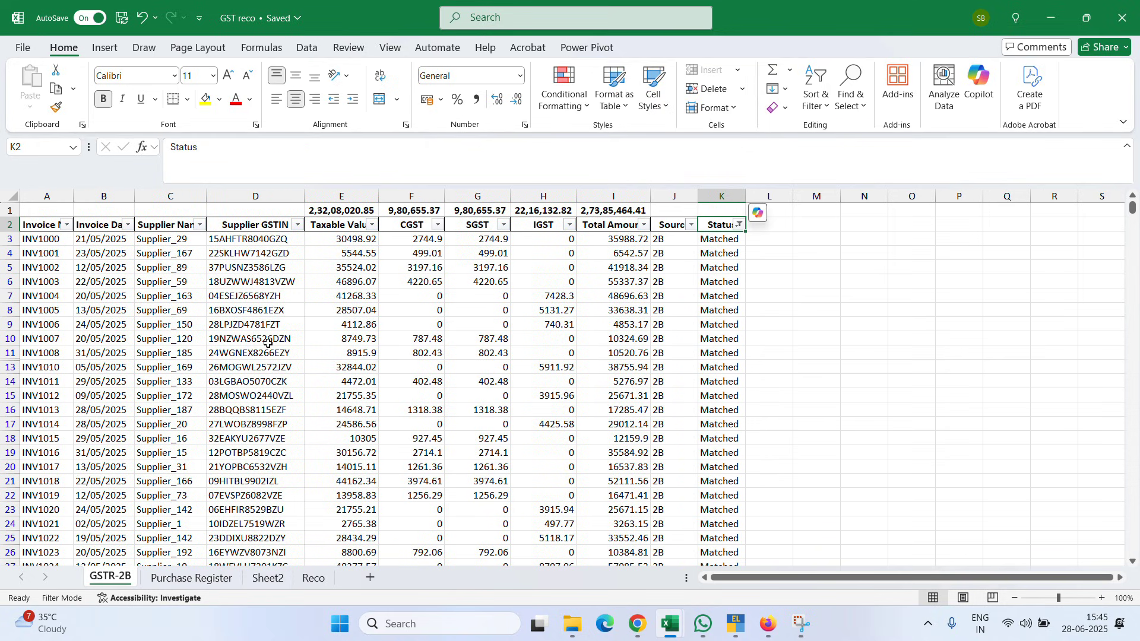
key("Left")
key("Left")
key("Up")
key("Left")
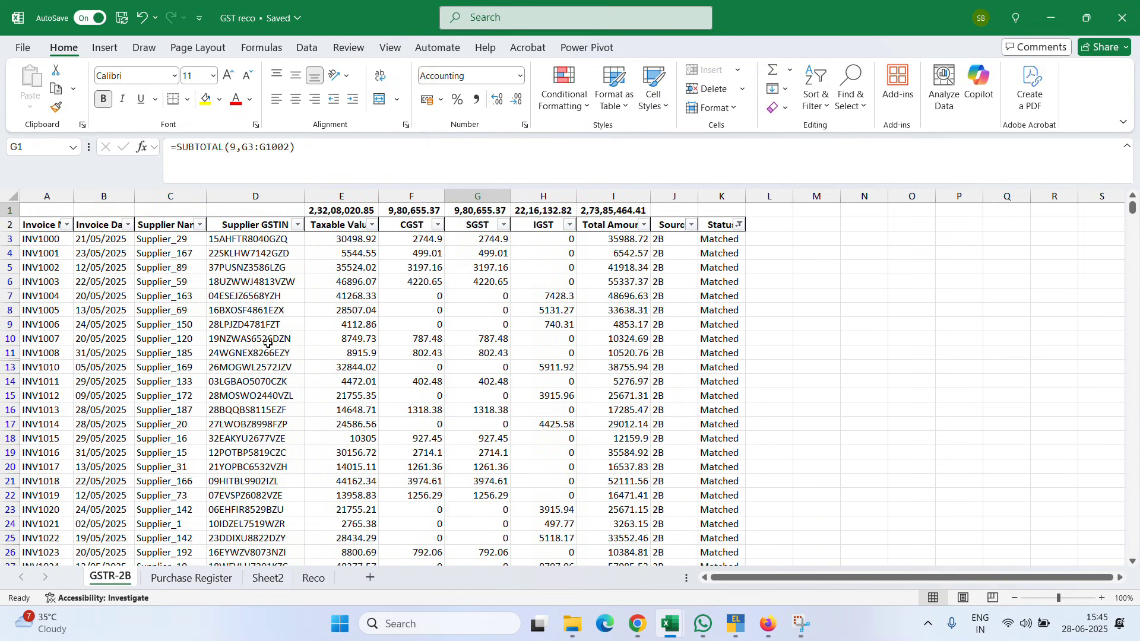
key("ctrl+Page_Down")
key("Left")
key("Left")
key("Up")
key("Up")
key("Left")
key("Left")
key("Left")
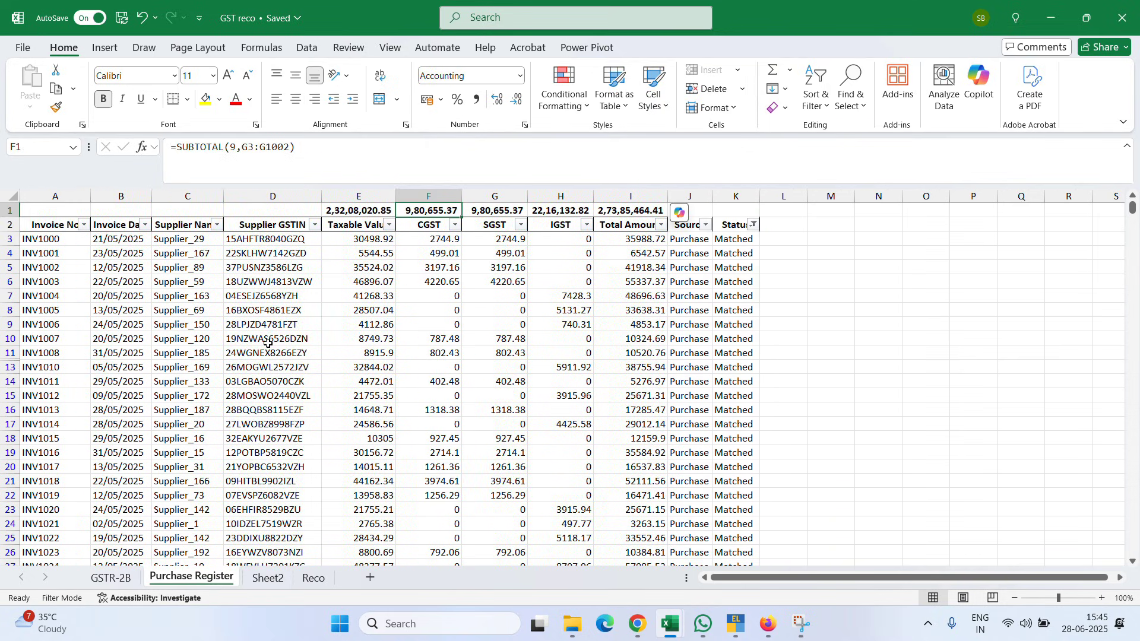
key("Right")
key("ctrl+Page_Up")
key("Right")
key("Right")
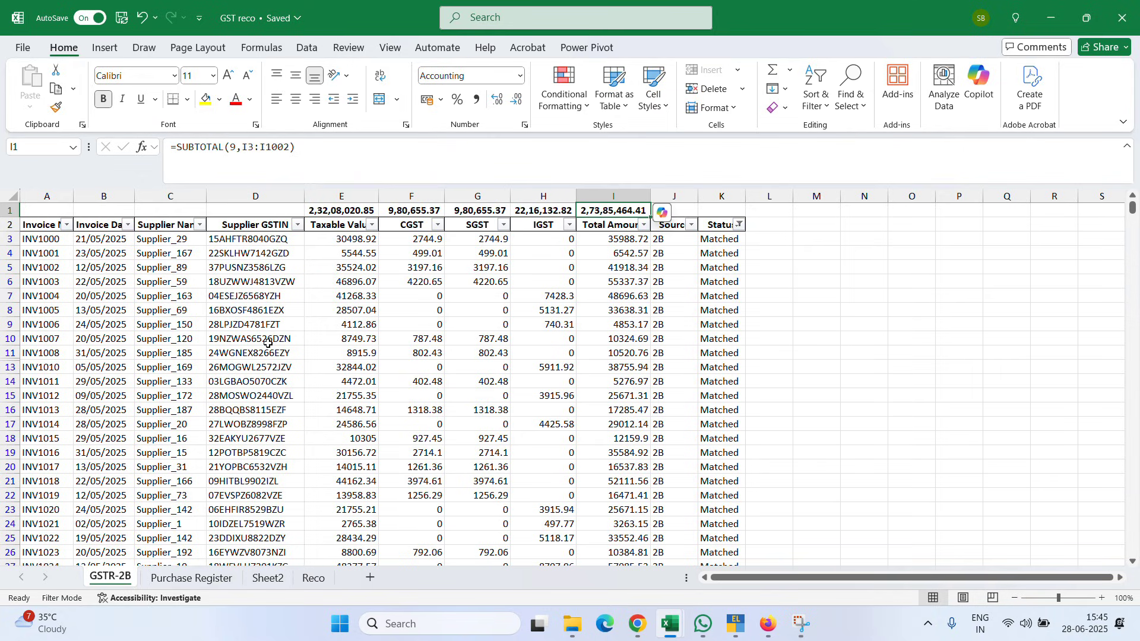
key("Left")
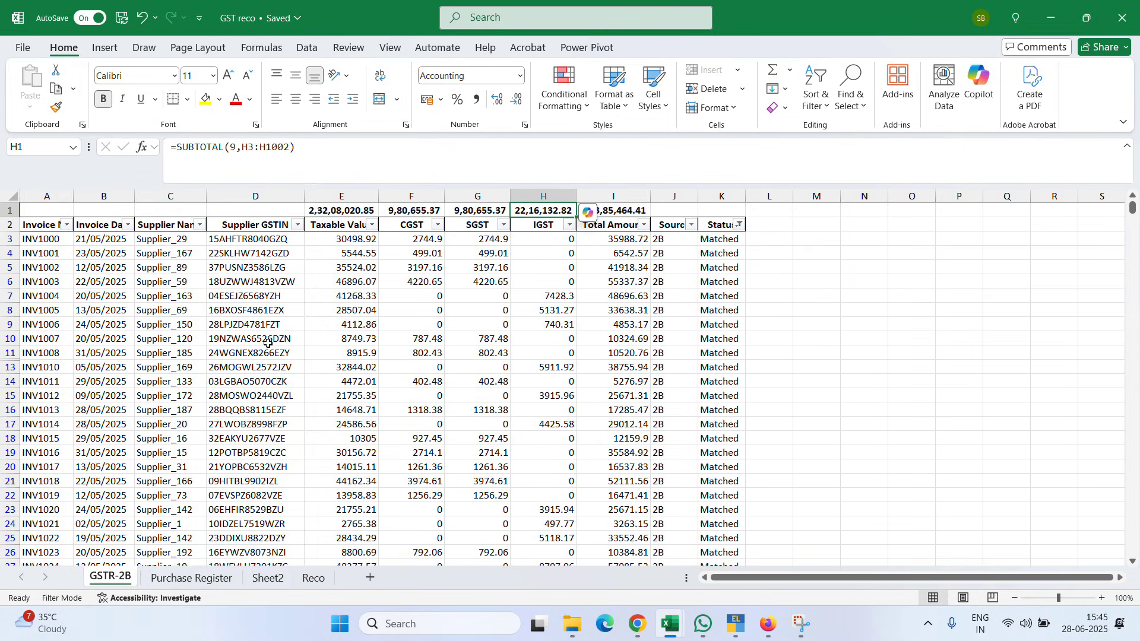
Step: Change the Status filter of GSTR-2B to show only "Mismatch Invoices"
key("Right")
key("Right")
key("Down")
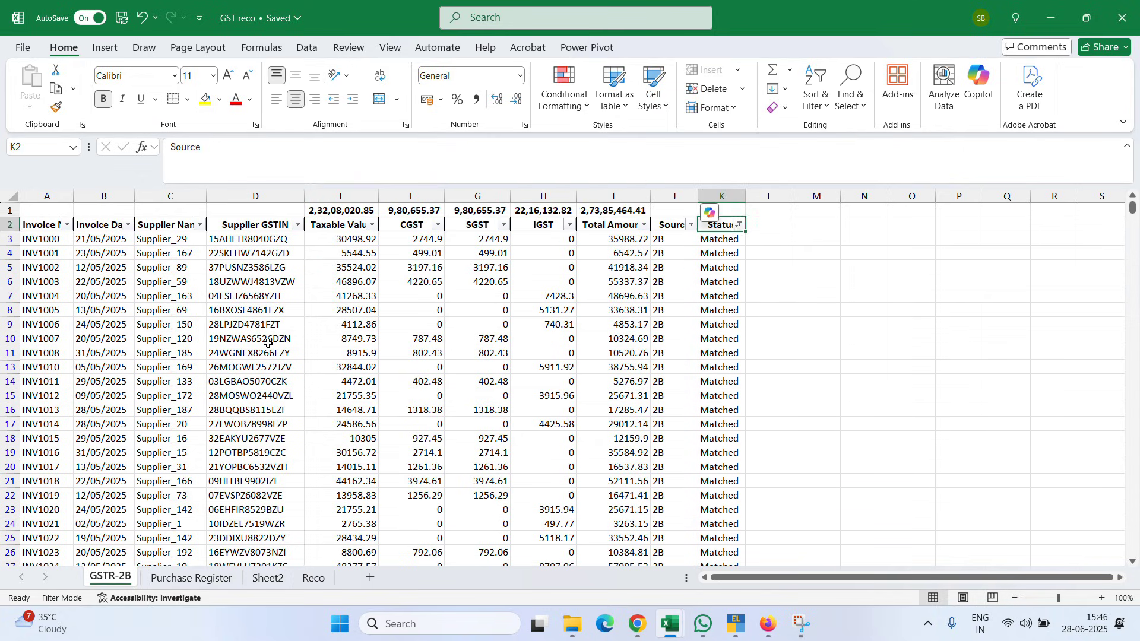
key("Right")
key("Down")
key("Up")
key("alt+Down")
key("Down")
key("Down")
key("Down")
key("Down")
key("Down")
key("Down")
key("Down")
key("Down")
key("Down")
key("Down")
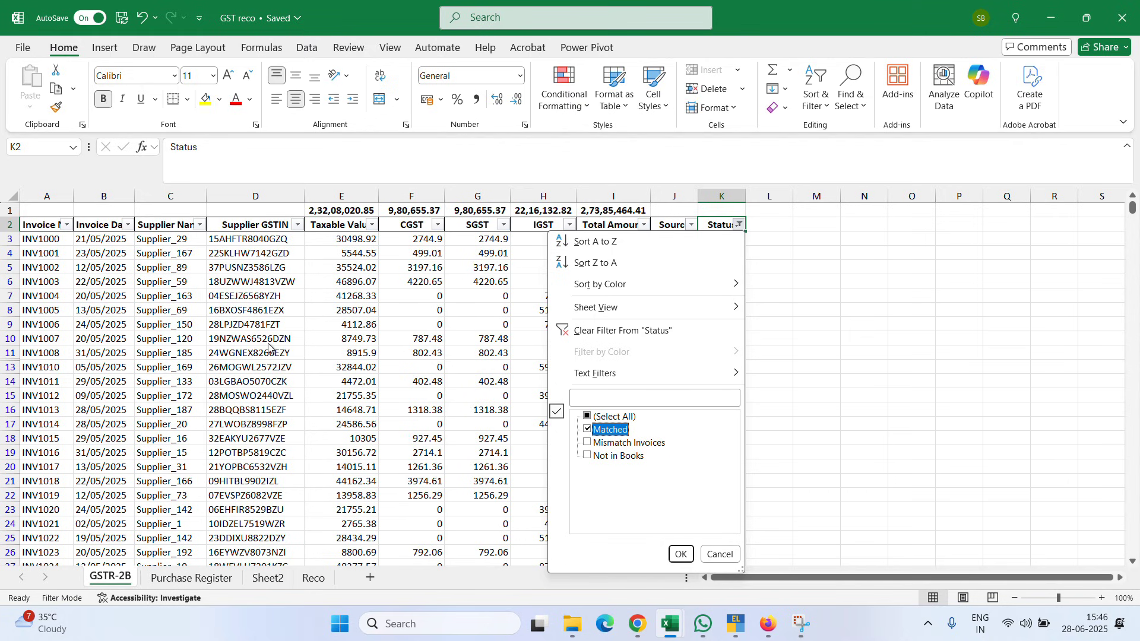
key("space")
key("Down")
key("space")
key("Return")
Step: Switch to the Purchase Register and filter its Status column to show only "Mismatch Invoices"
key("ctrl+Page_Down")
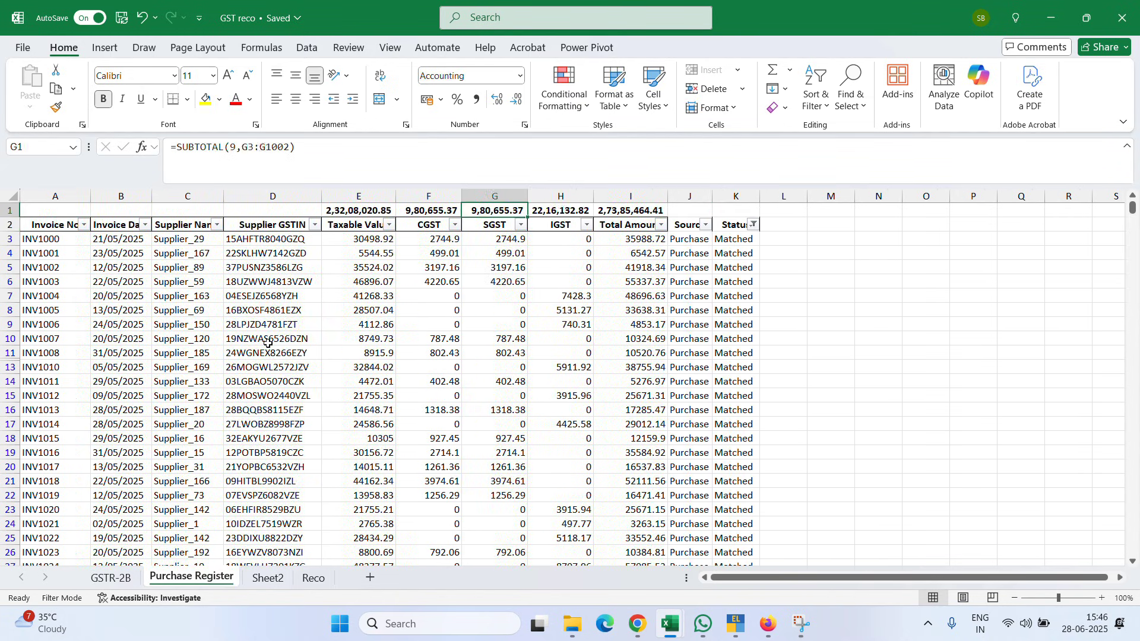
key("Right")
key("Right")
key("Right")
key("Down")
key("alt+Down")
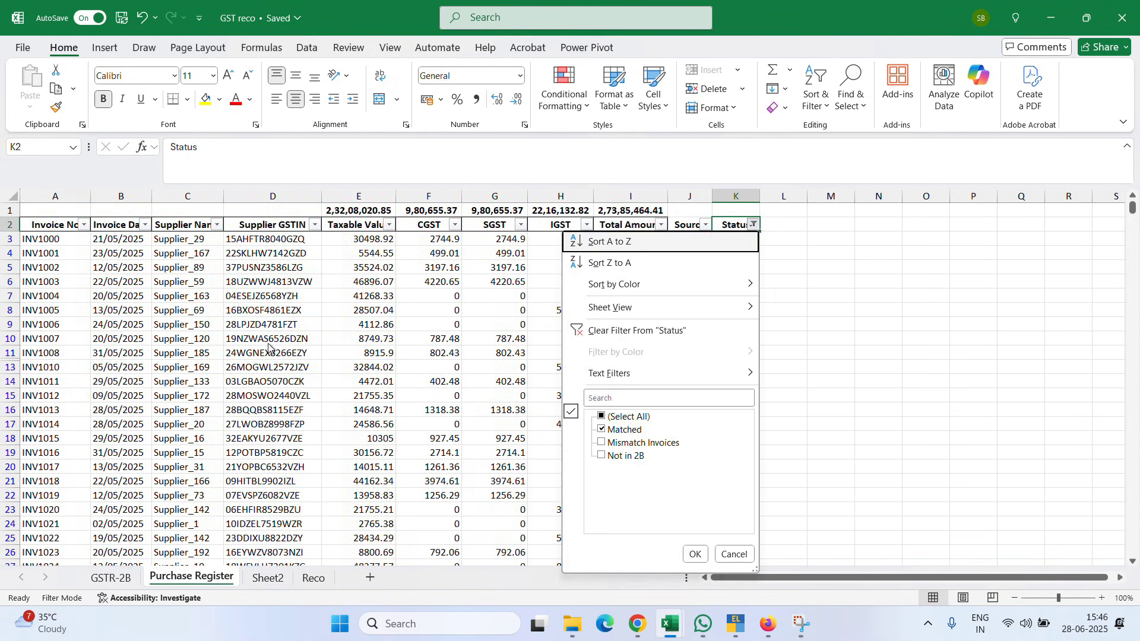
key("Down")
key("Down")
key("Down")
key("Down")
key("Down")
key("Down")
key("Down")
key("Down")
key("Down")
key("Down")
key("space")
key("Down")
key("space")
key("Return")
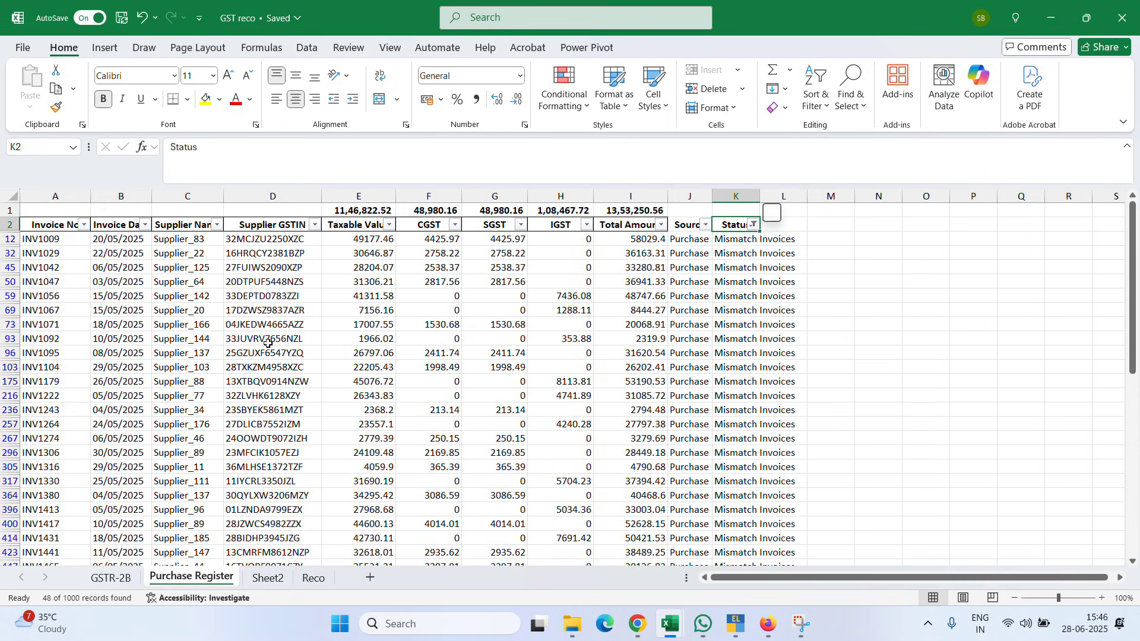
Step: Switch to the GSTR-2B sheet and clear its Status filter so all invoices are listed
key("Left")
key("Left")
key("Left")
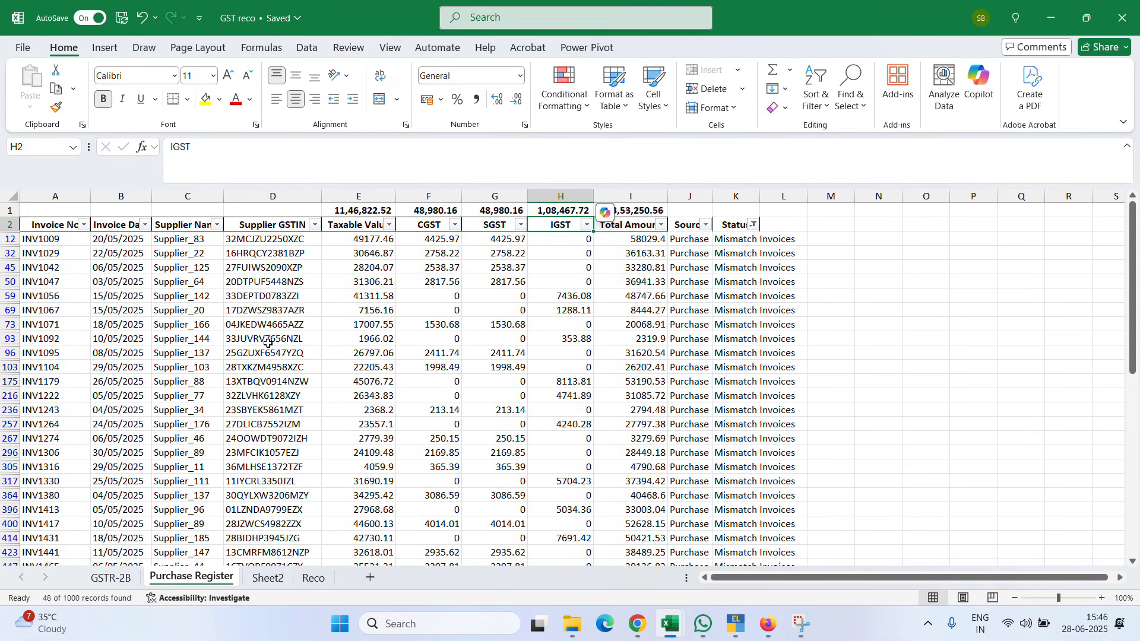
key("ctrl+Page_Up")
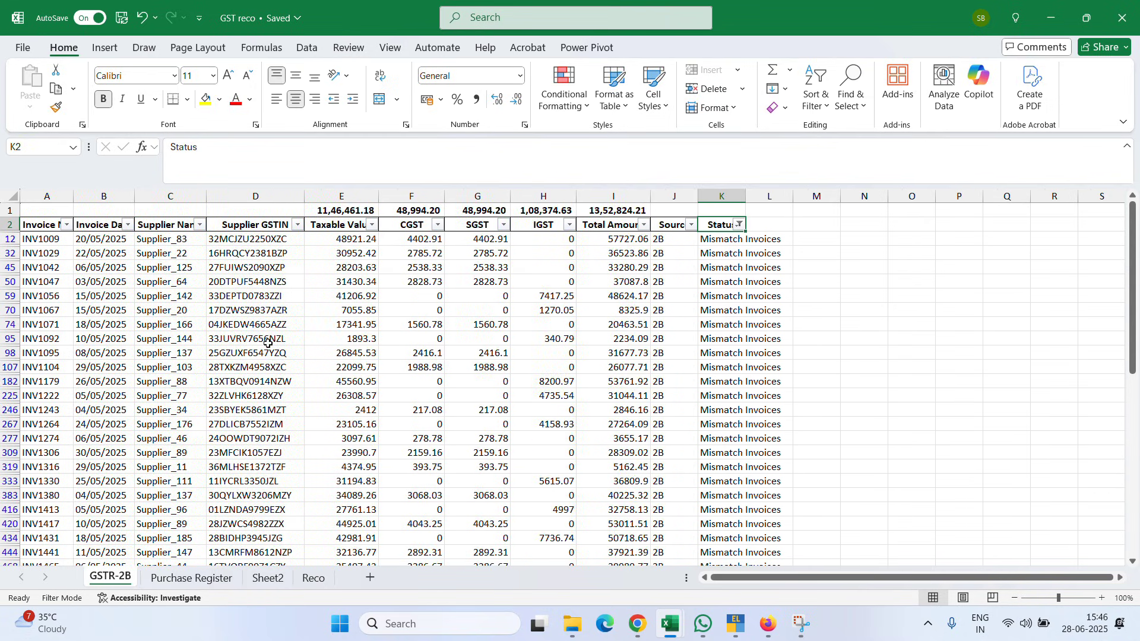
key("Right")
key("Down")
key("Right")
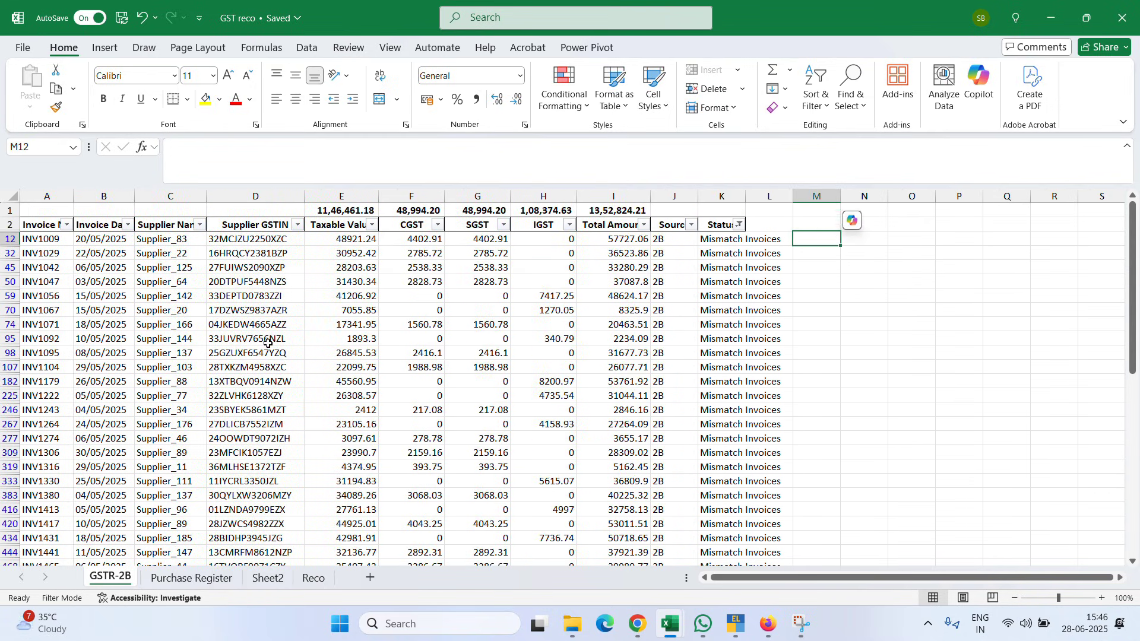
key("alt+a")
key("c")
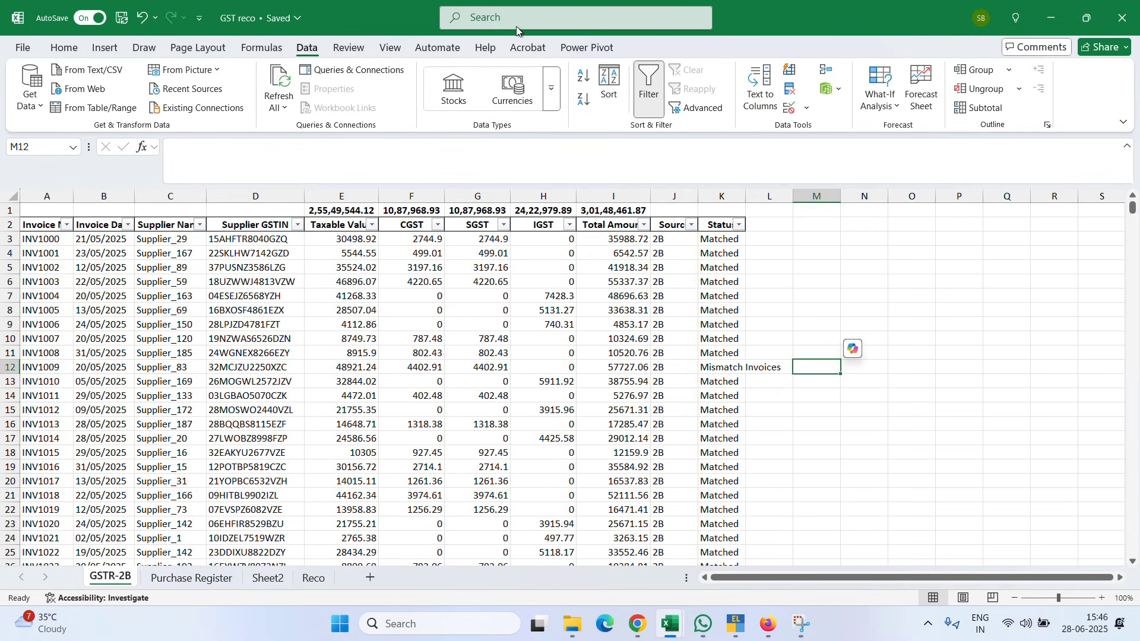
Step: Replace "Matched" with "Mismatch Invoices" in the Purchase Register's Status filter
key("space")
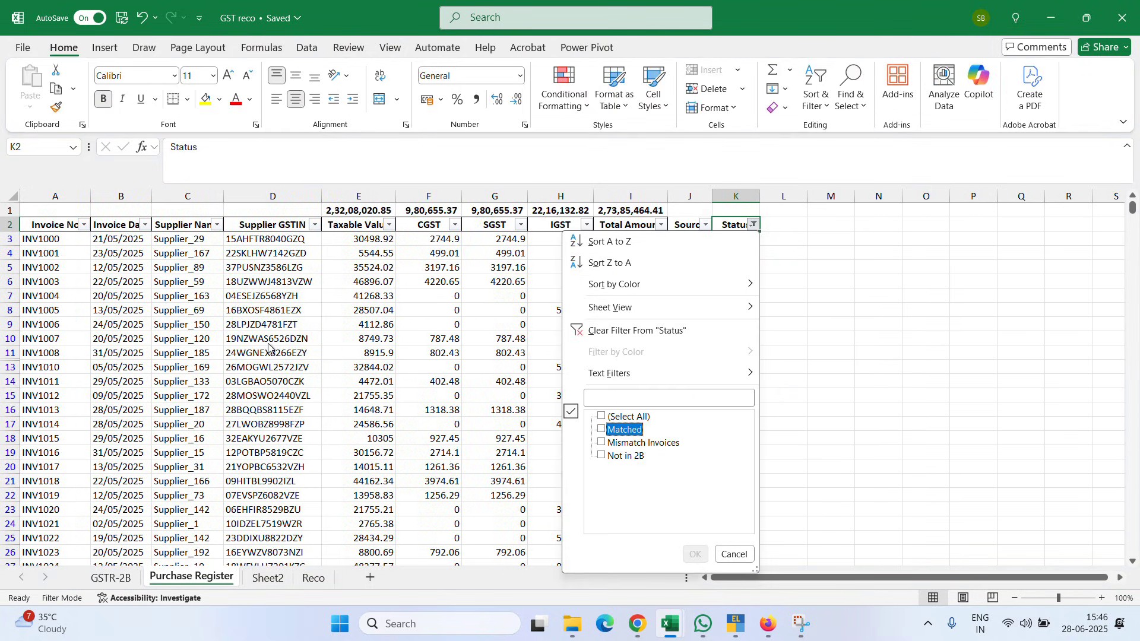
key("Down")
key("space")
key("Return")
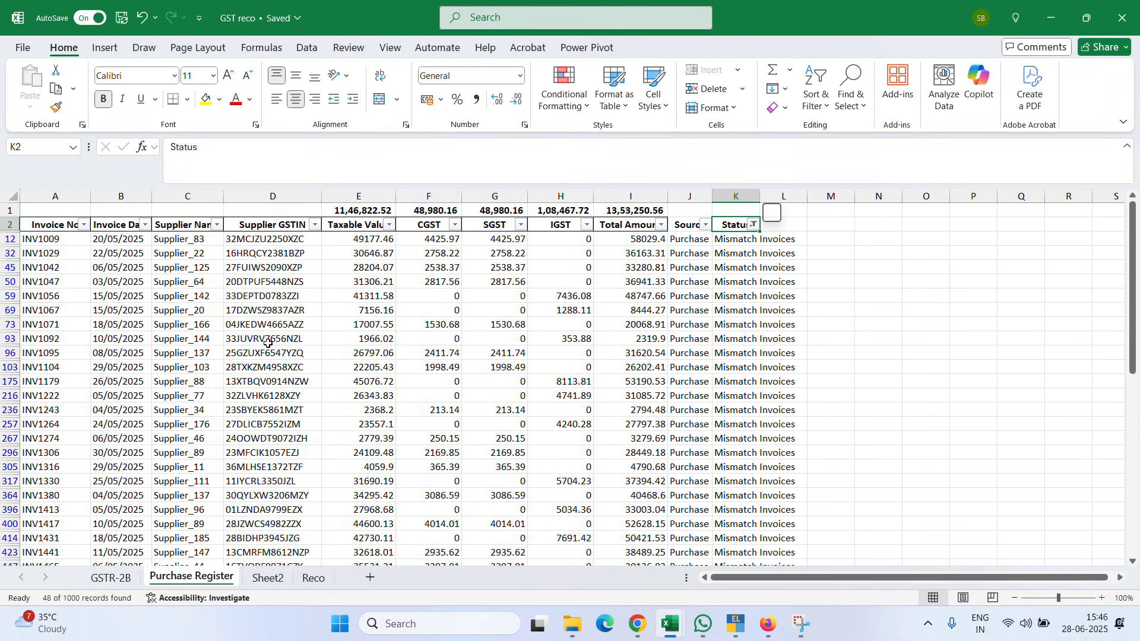
key("Left")
key("Left")
key("Left")
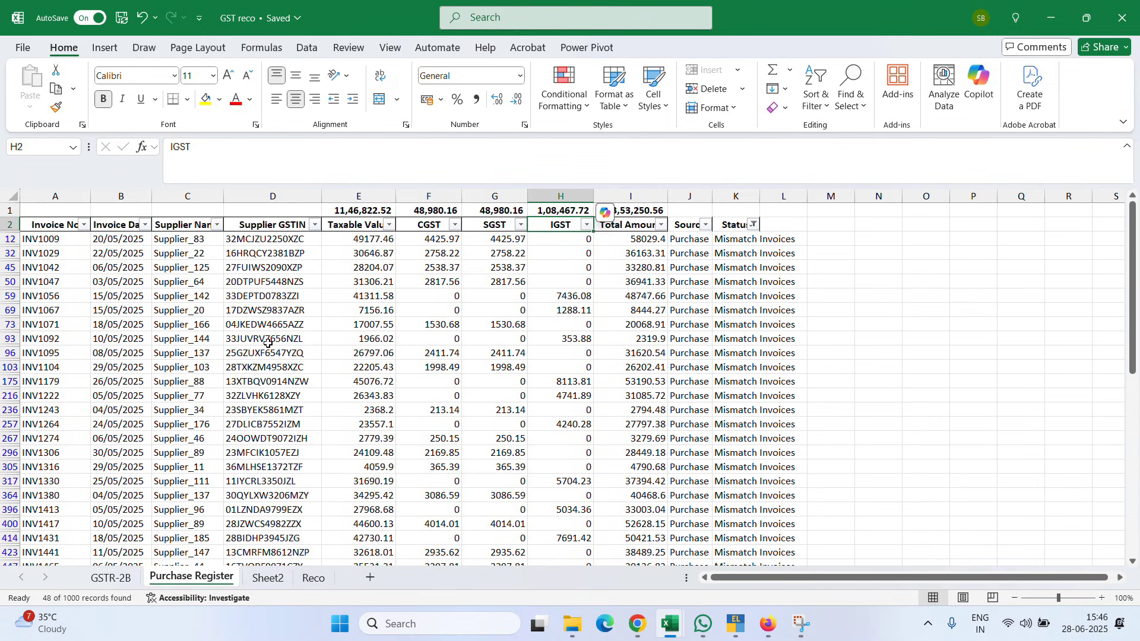